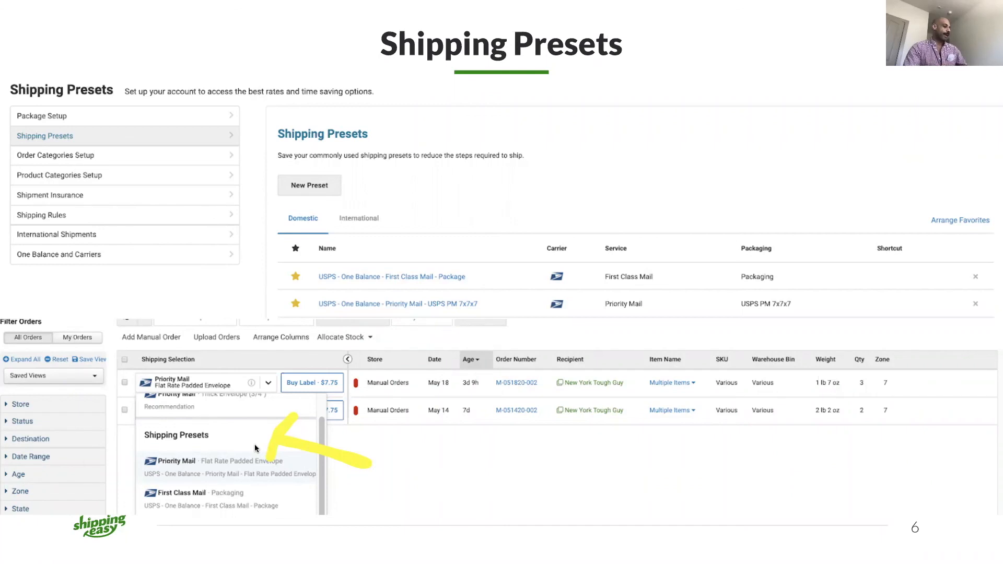
Step: Leave the slideshow, switch to the ShippingEasy Orders page and close the open order's details
{"action": "key", "text": "Escape"}
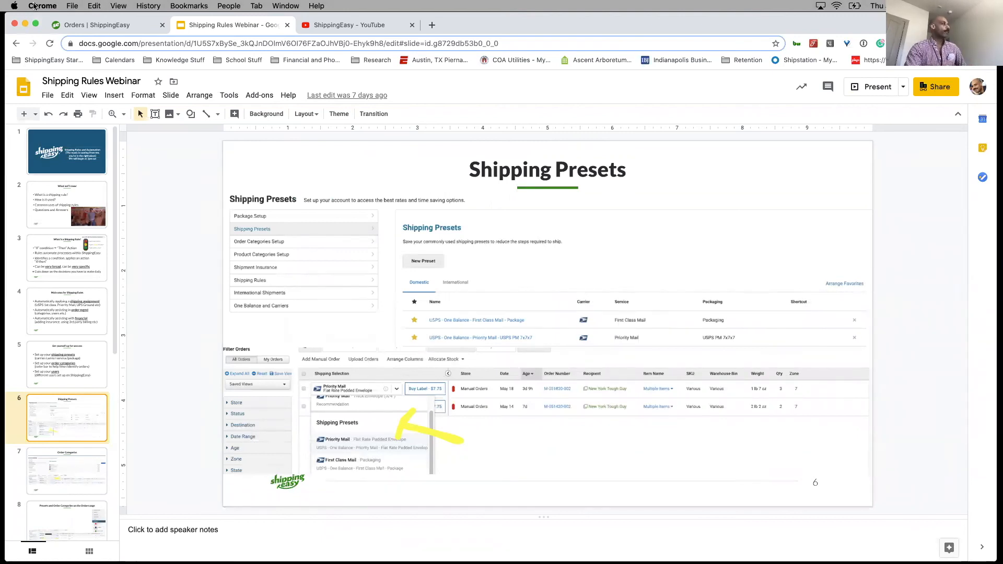
{"action": "left_click", "coordinate": [77, 26]}
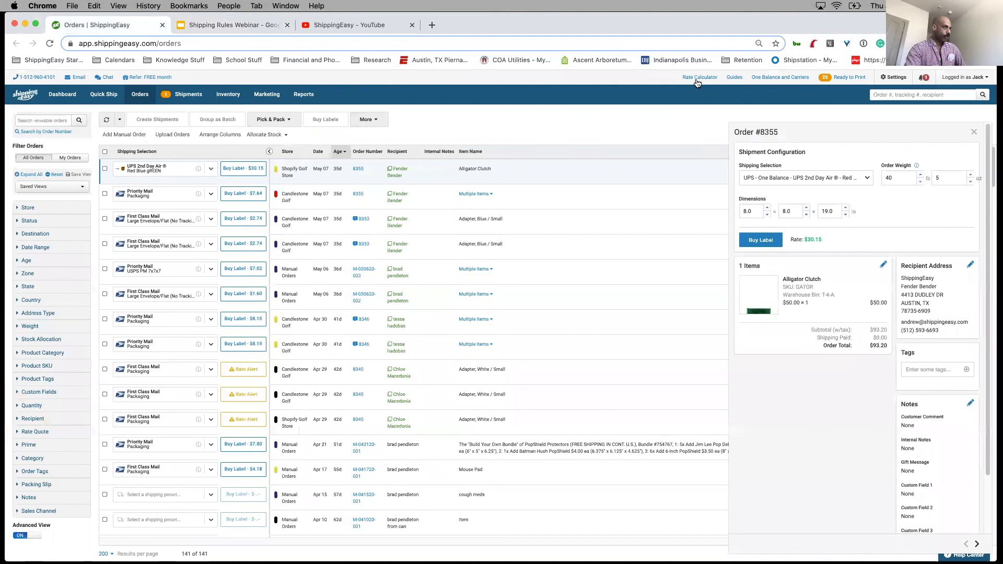
{"action": "left_click", "coordinate": [974, 132]}
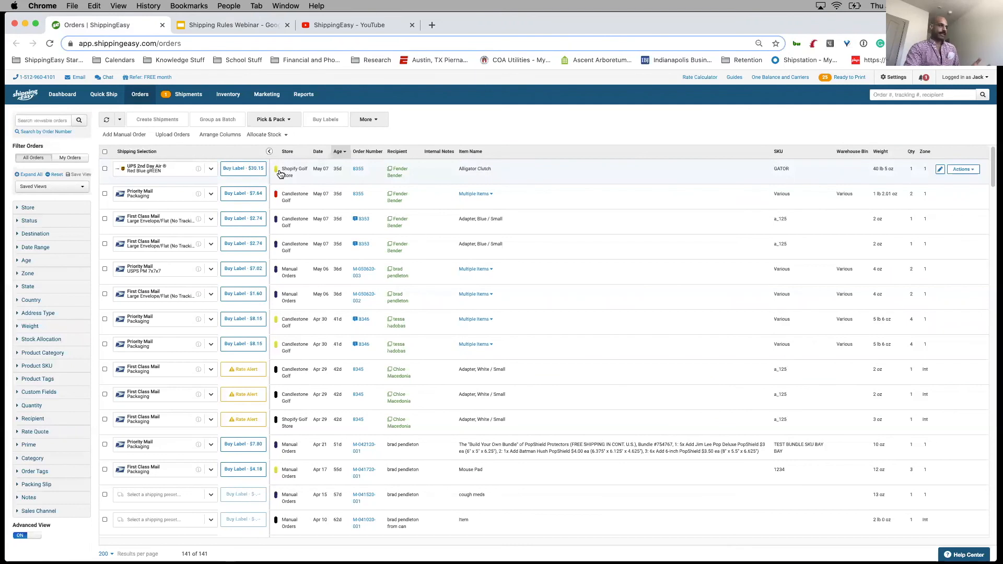
Step: Change the shipping selection of the Alligator Clutch order to the Priority Mail Express Shoe Box preset
{"action": "left_click", "coordinate": [211, 174]}
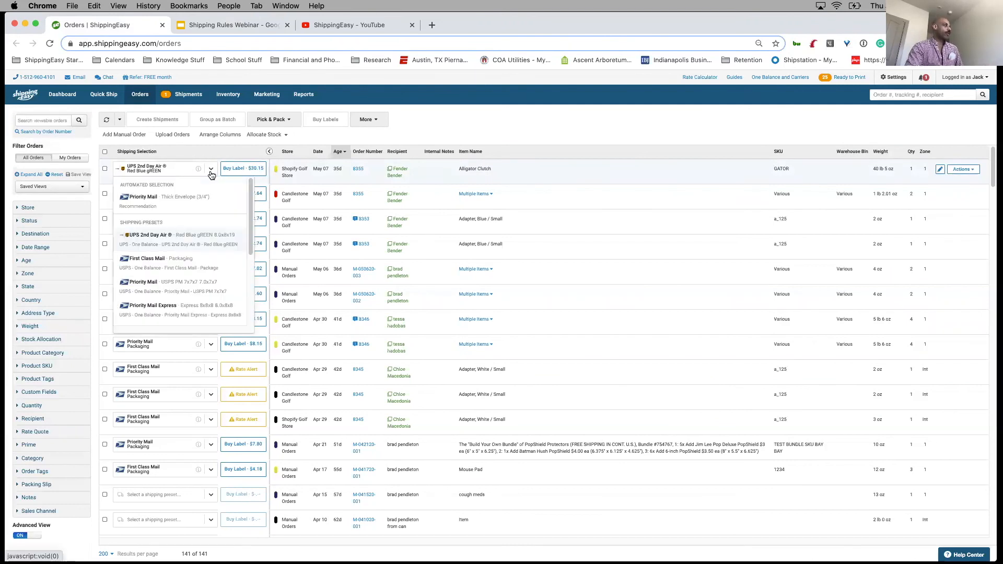
{"action": "left_click_drag", "start_coordinate": [251, 221], "coordinate": [249, 289]}
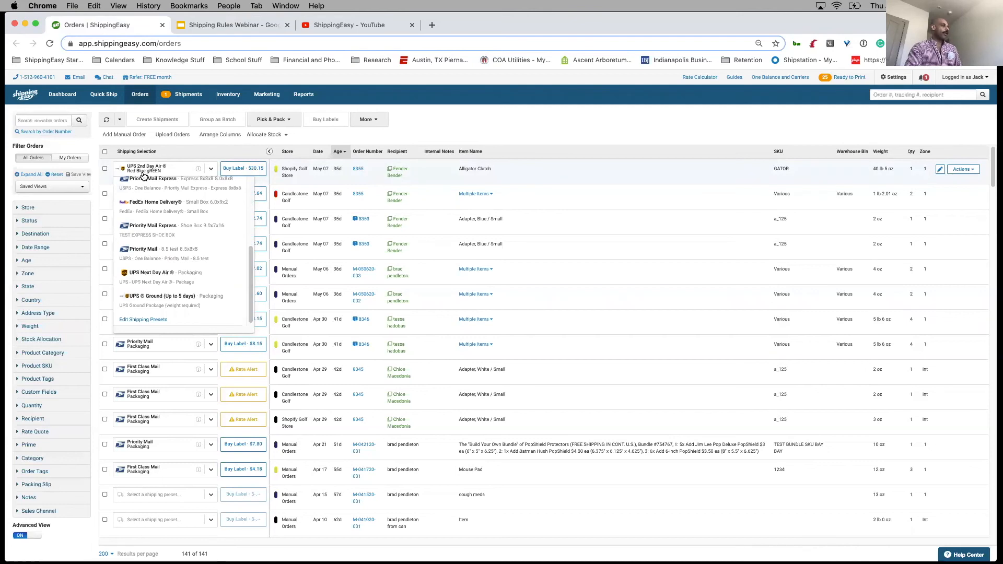
{"action": "left_click", "coordinate": [185, 234]}
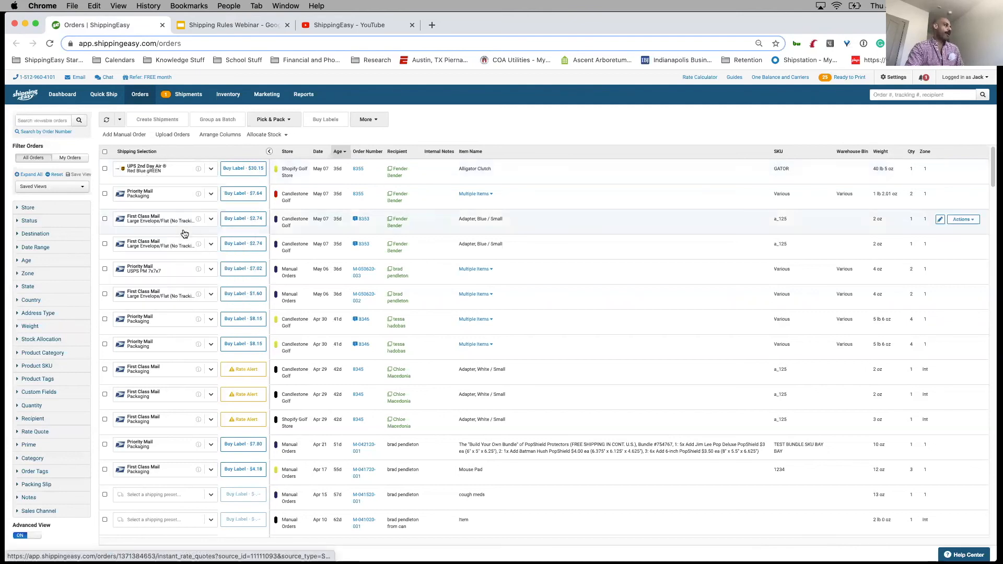
{"action": "left_click", "coordinate": [251, 179]}
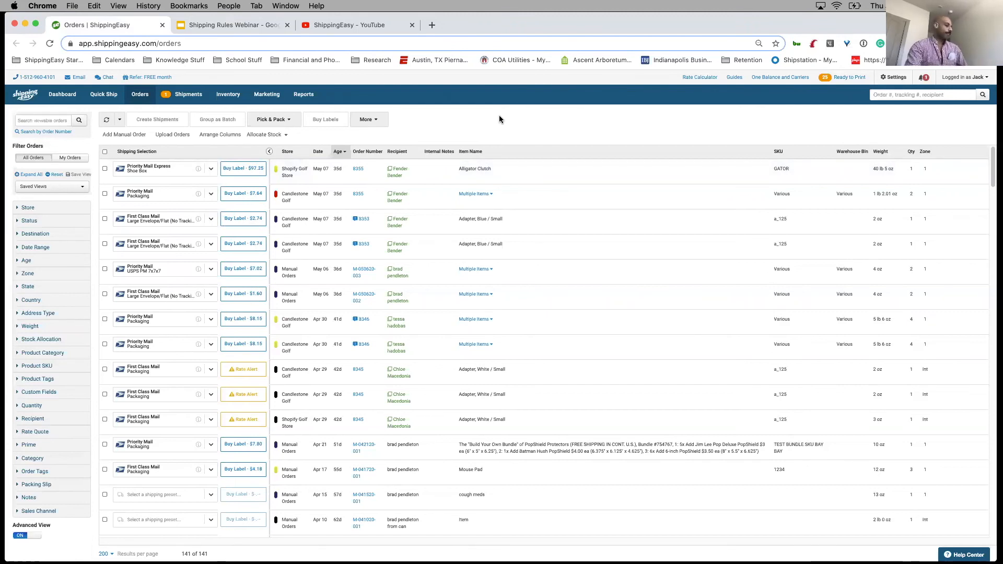
Step: Show the Order Categories slide in Google Slides, and filter the ShippingEasy orders by the First Class Domestic category
{"action": "left_click", "coordinate": [258, 26]}
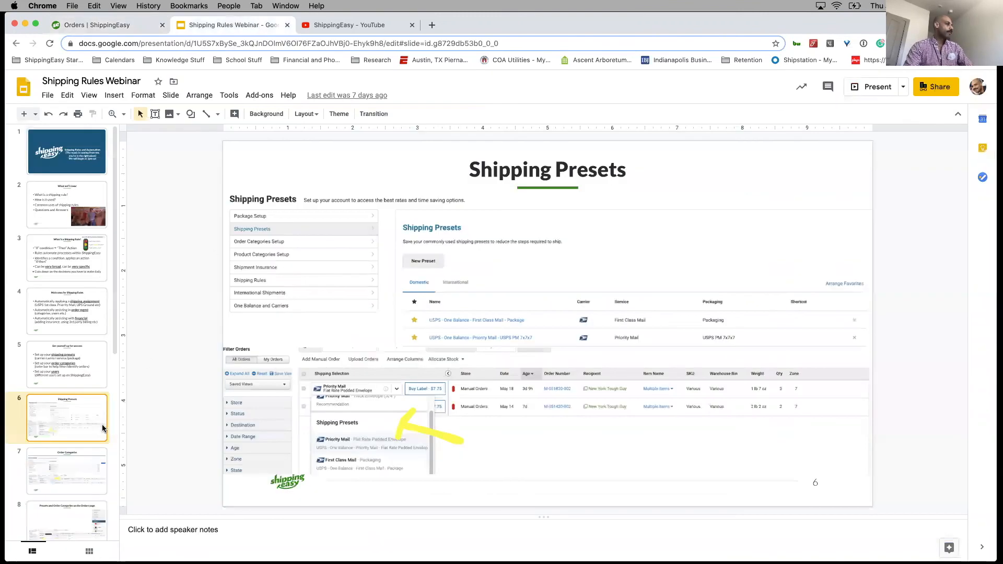
{"action": "left_click", "coordinate": [94, 460]}
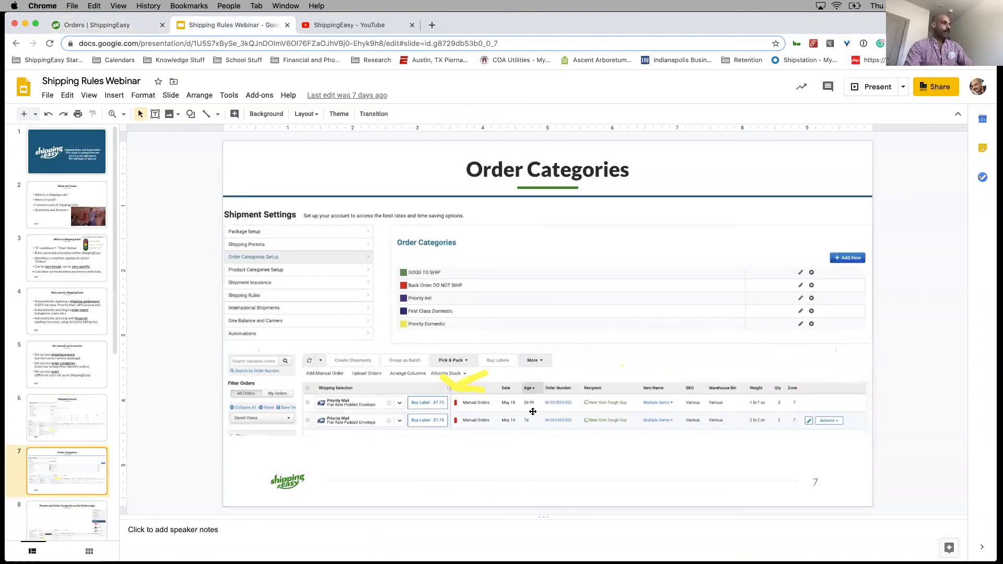
{"action": "left_click", "coordinate": [97, 25]}
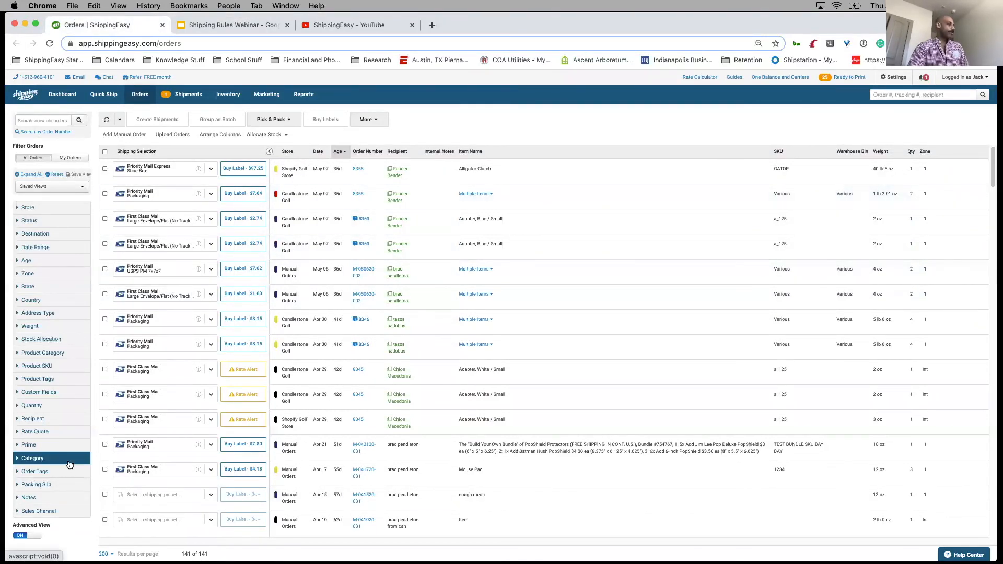
{"action": "left_click", "coordinate": [69, 462]}
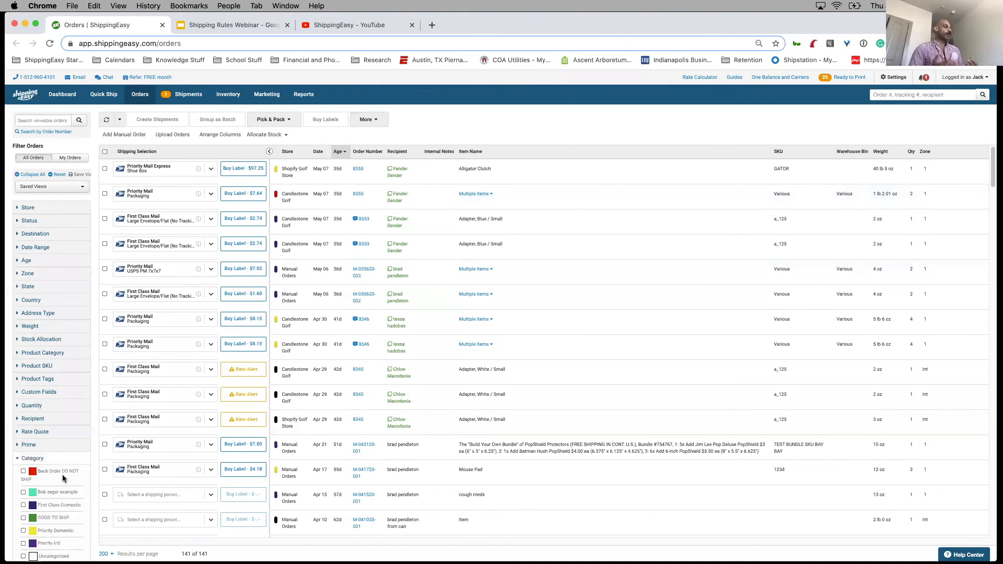
{"action": "left_click", "coordinate": [23, 506]}
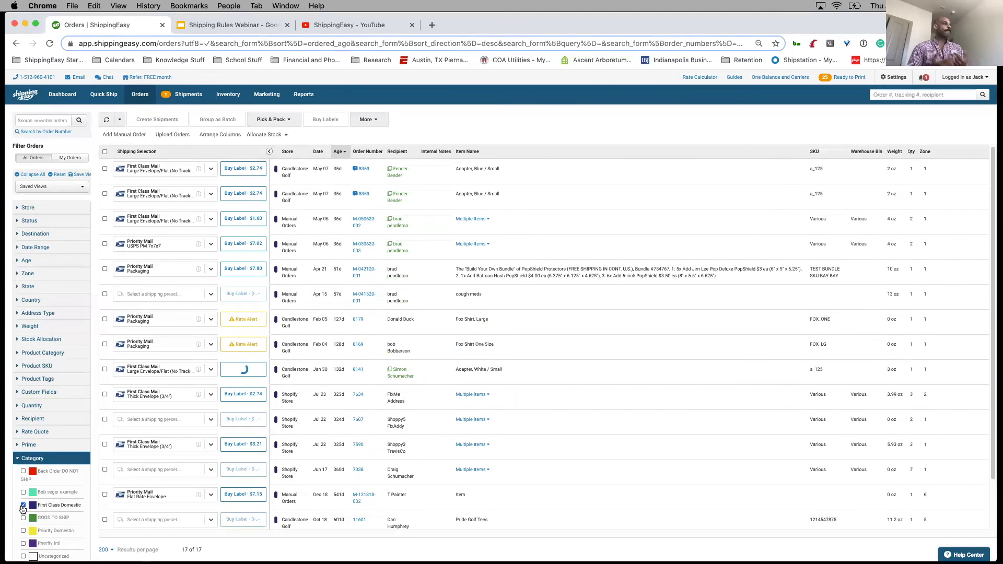
Step: Create an order category named "pickle rick 14" in the shipment settings, keeping the default color
{"action": "left_click", "coordinate": [896, 78]}
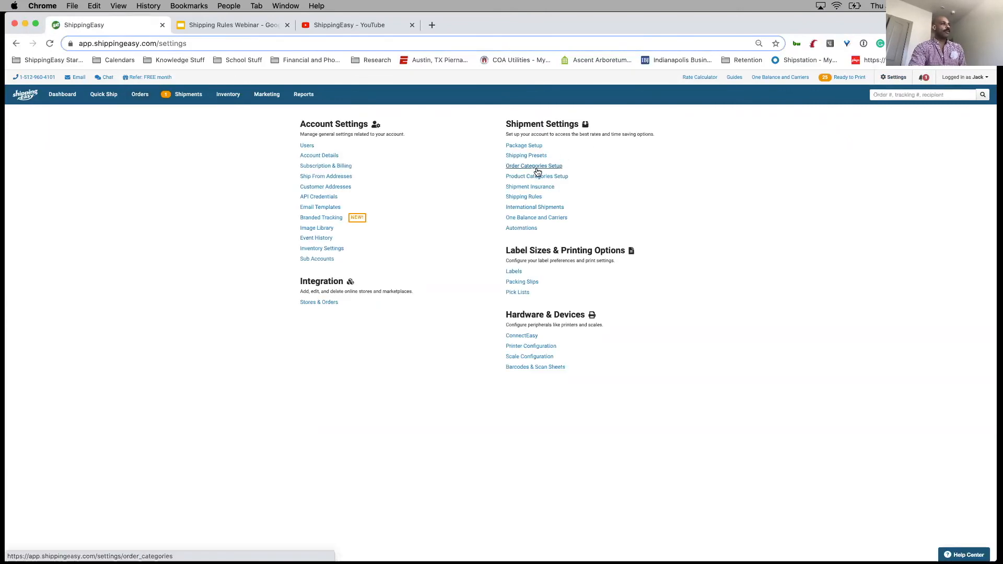
{"action": "left_click", "coordinate": [536, 168]}
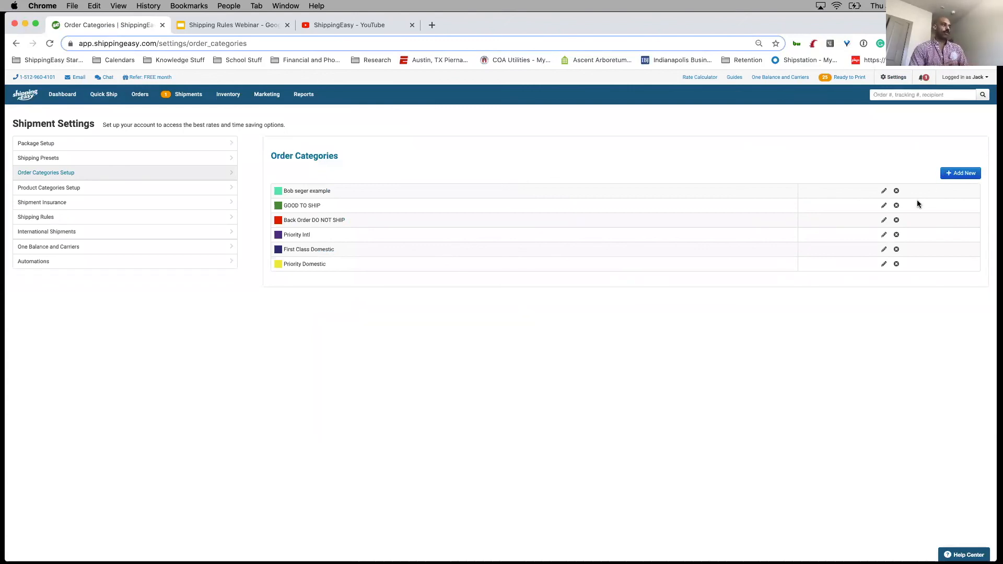
{"action": "left_click", "coordinate": [959, 174]}
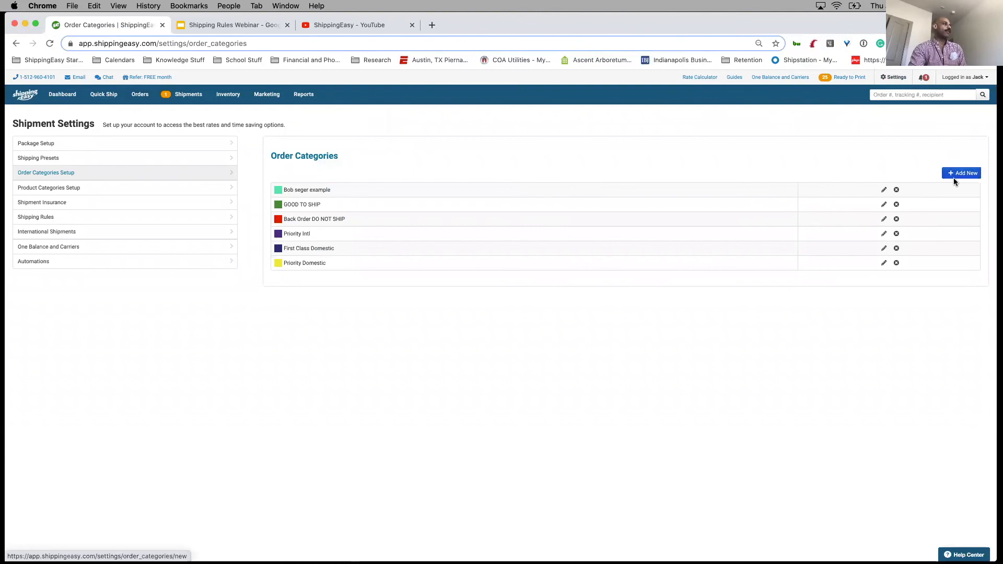
{"action": "left_click", "coordinate": [390, 180]}
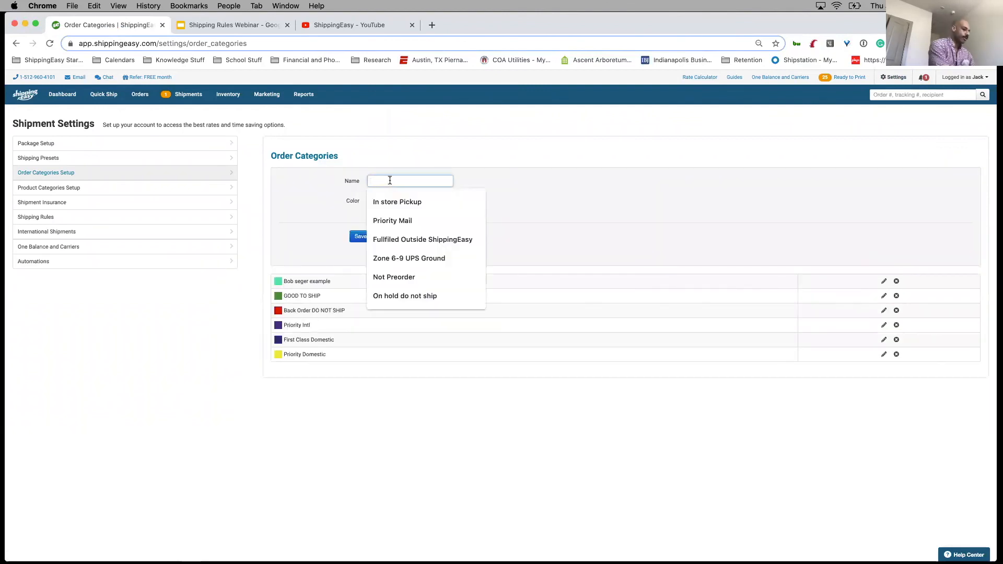
{"action": "type", "text": "pickle rick"}
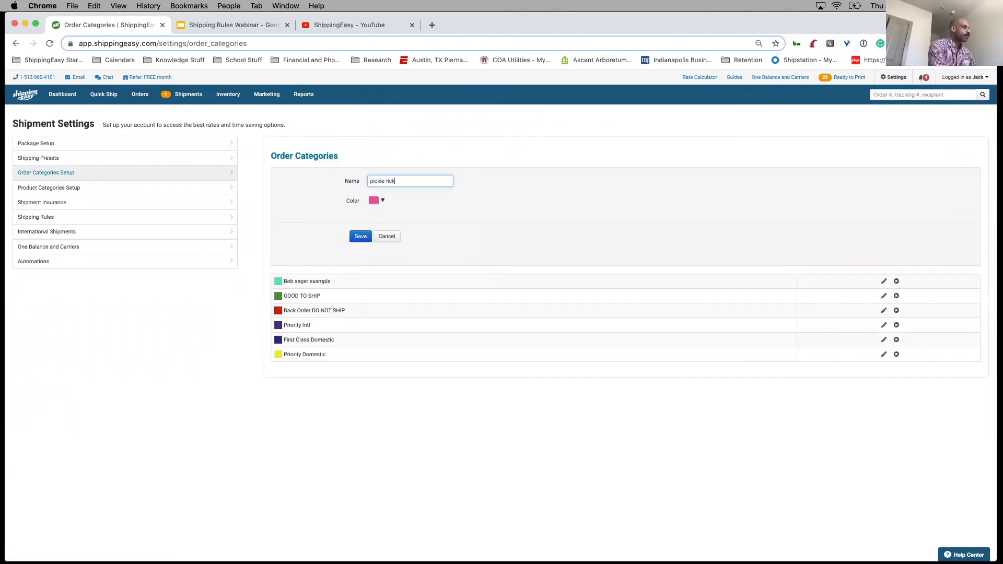
{"action": "type", "text": " 14"}
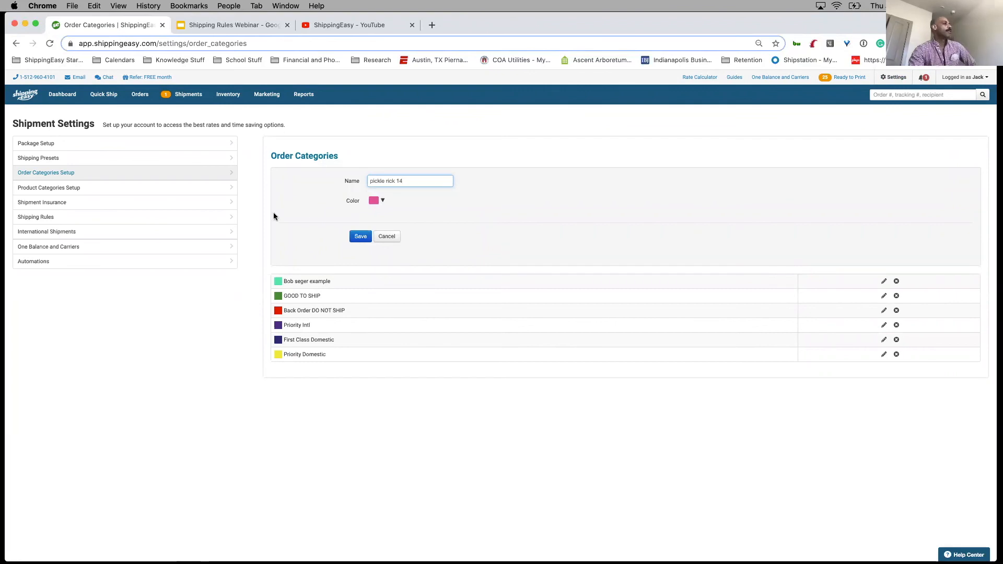
{"action": "left_click", "coordinate": [361, 237]}
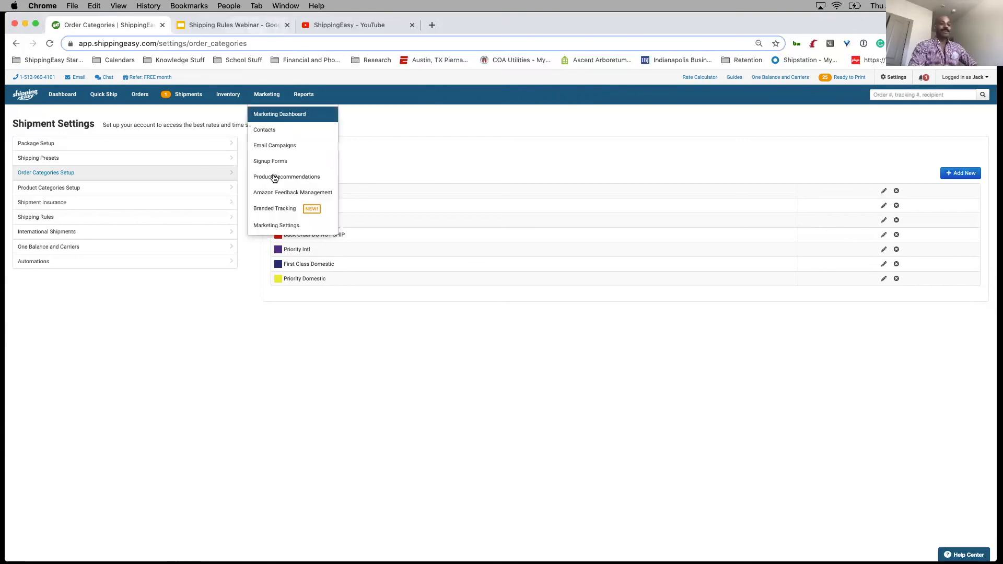
Step: Switch to the Shipping Rules Webinar presentation and advance to the Users slide
{"action": "left_click", "coordinate": [247, 26]}
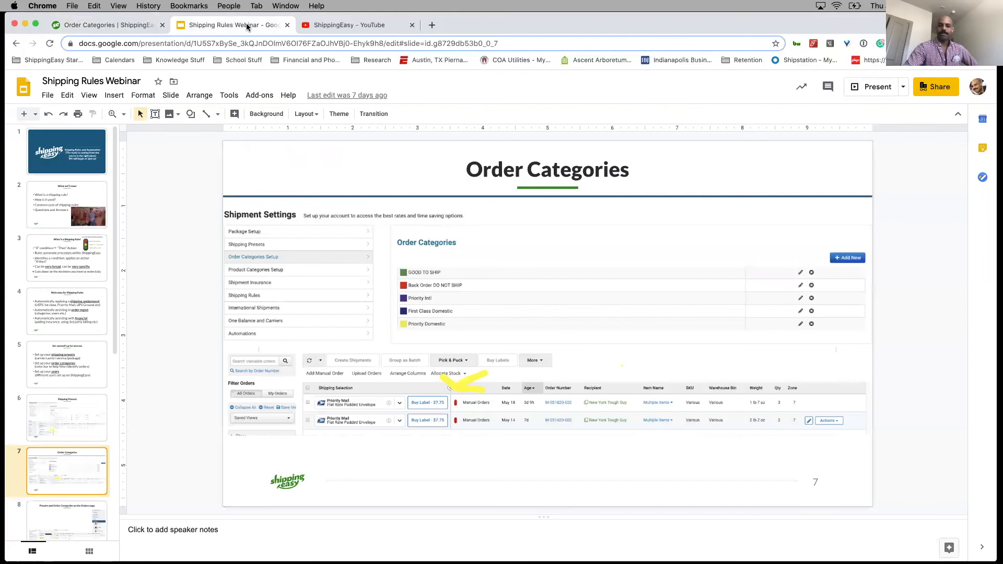
{"action": "key", "text": "Down"}
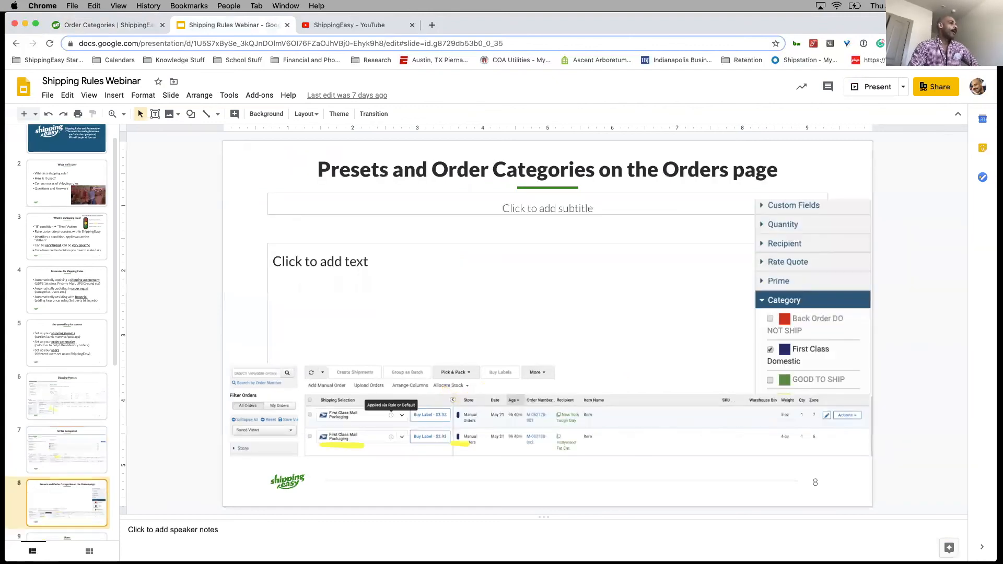
{"action": "key", "text": "Down"}
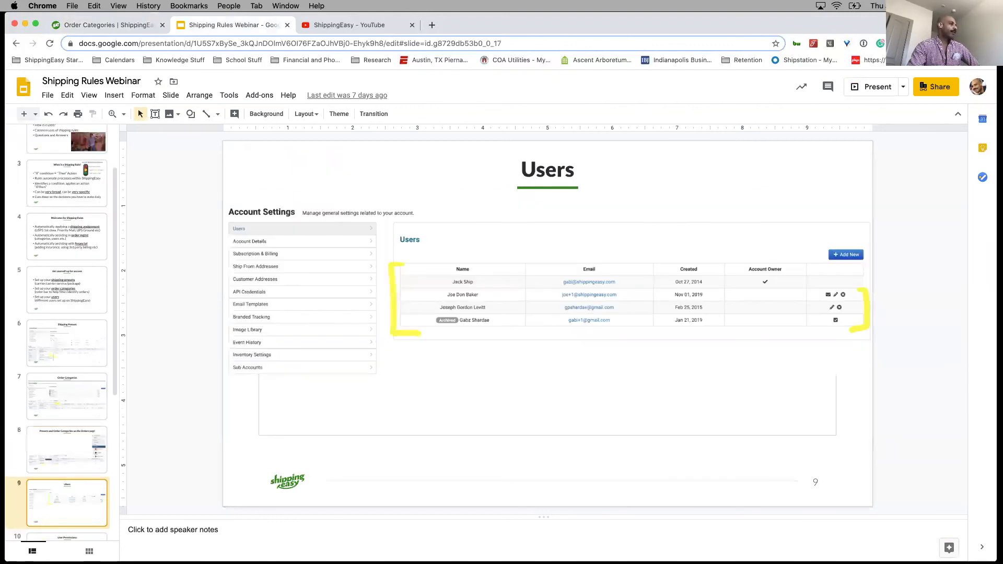
Step: Switch to ShippingEasy and view the Users list in the account settings
{"action": "left_click", "coordinate": [149, 29]}
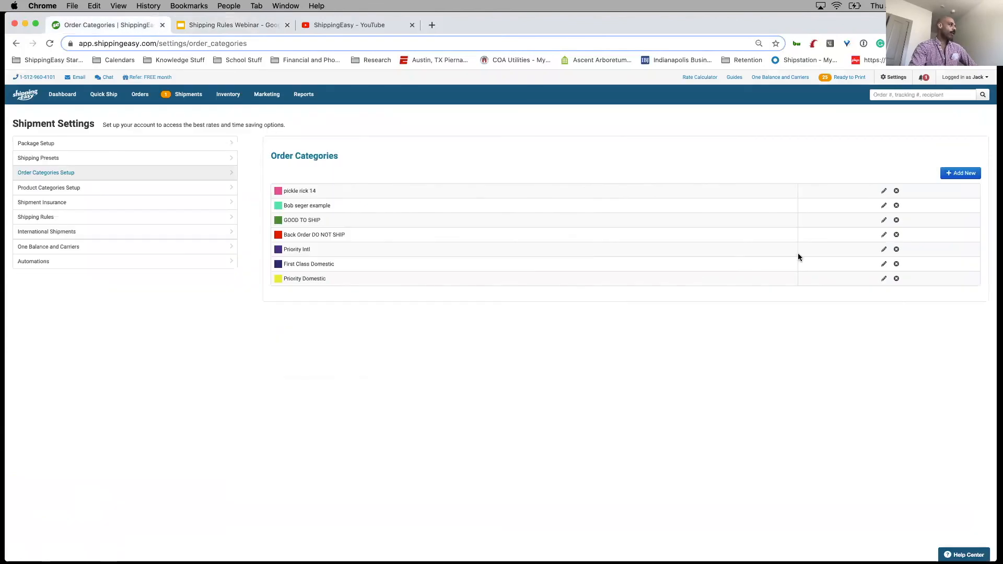
{"action": "left_click", "coordinate": [898, 78]}
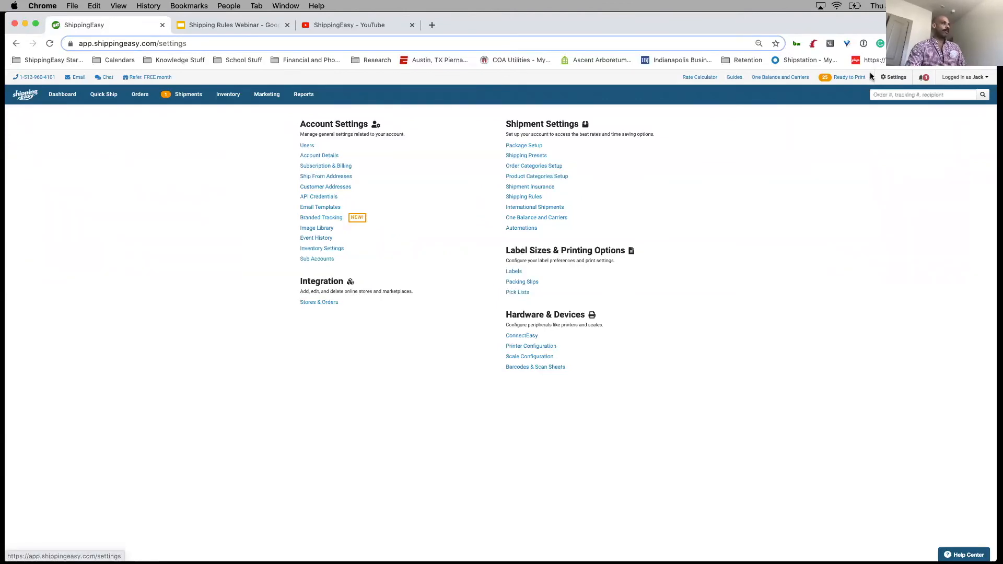
{"action": "left_click", "coordinate": [306, 145]}
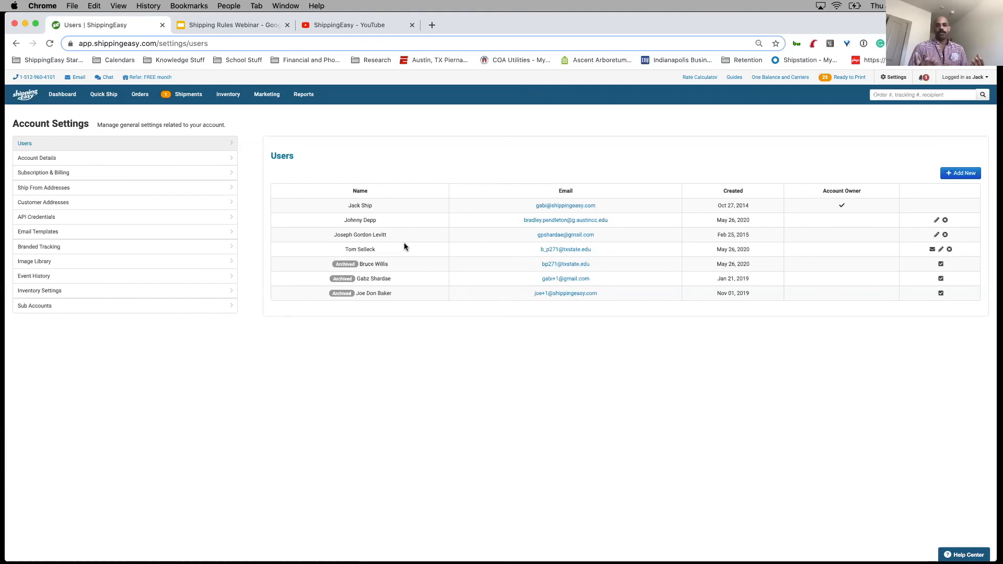
Step: Return to the webinar presentation and advance past User Permissions to the Shipping Preset Shipping Rules slide
{"action": "left_click", "coordinate": [223, 27]}
{"action": "key", "text": "Down"}
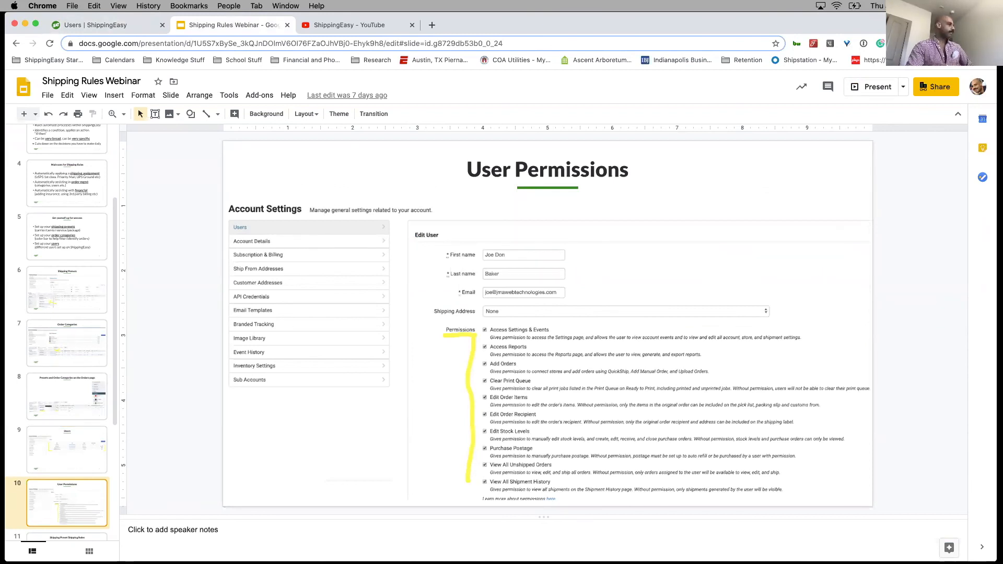
{"action": "key", "text": "Down"}
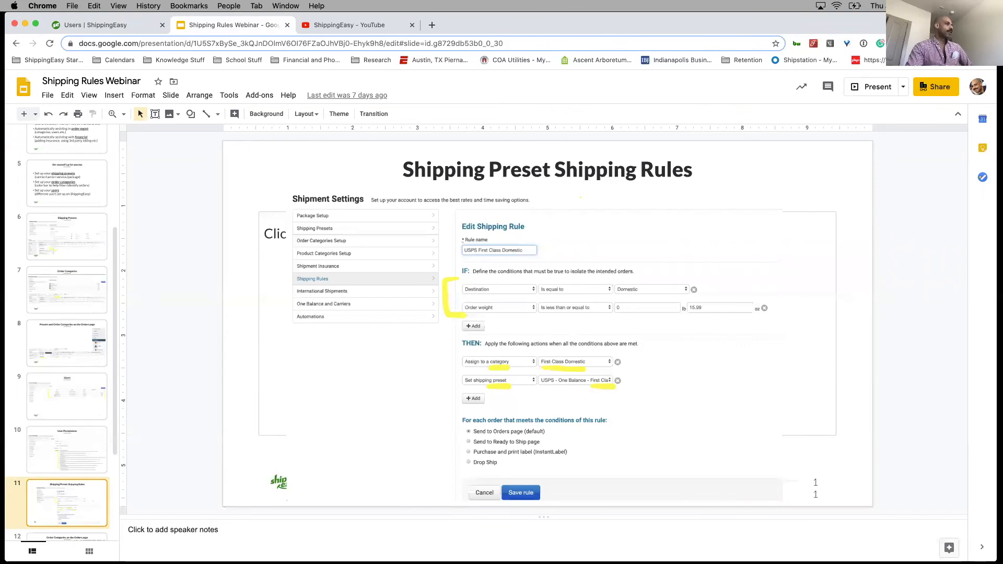
Step: Switch to ShippingEasy and start a new shipping rule named "pm express" in the shipment settings
{"action": "left_click", "coordinate": [126, 26]}
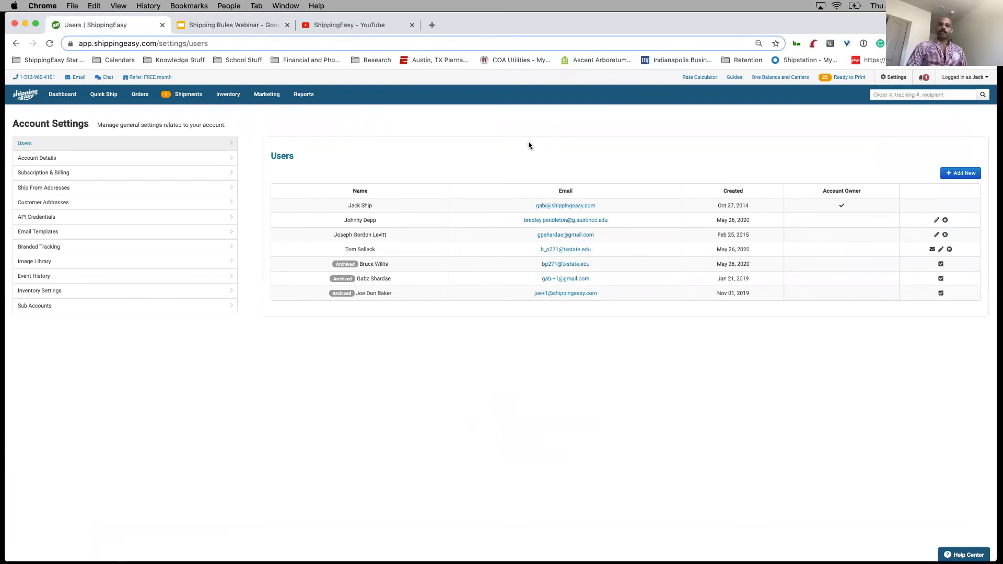
{"action": "left_click", "coordinate": [895, 78]}
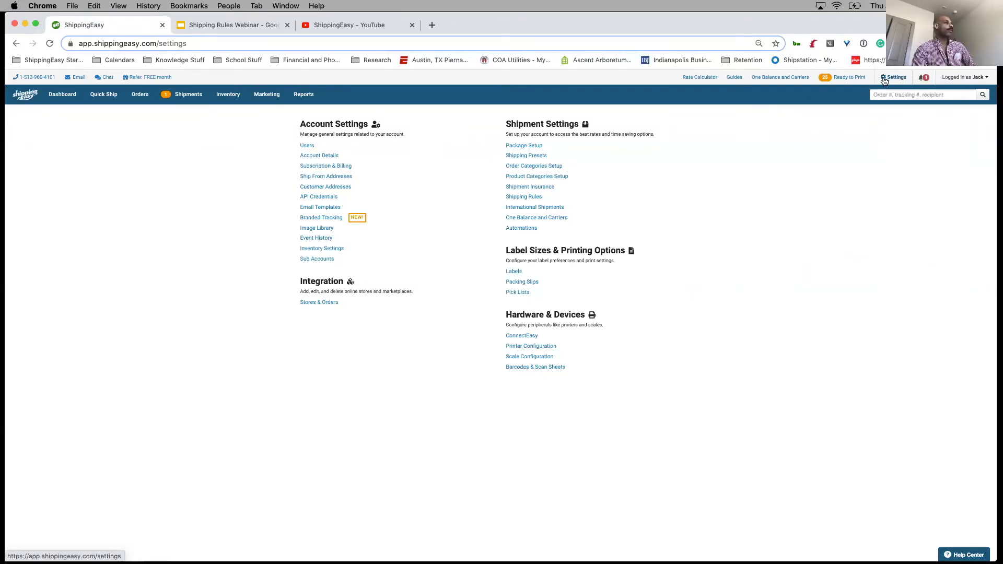
{"action": "left_click", "coordinate": [524, 197]}
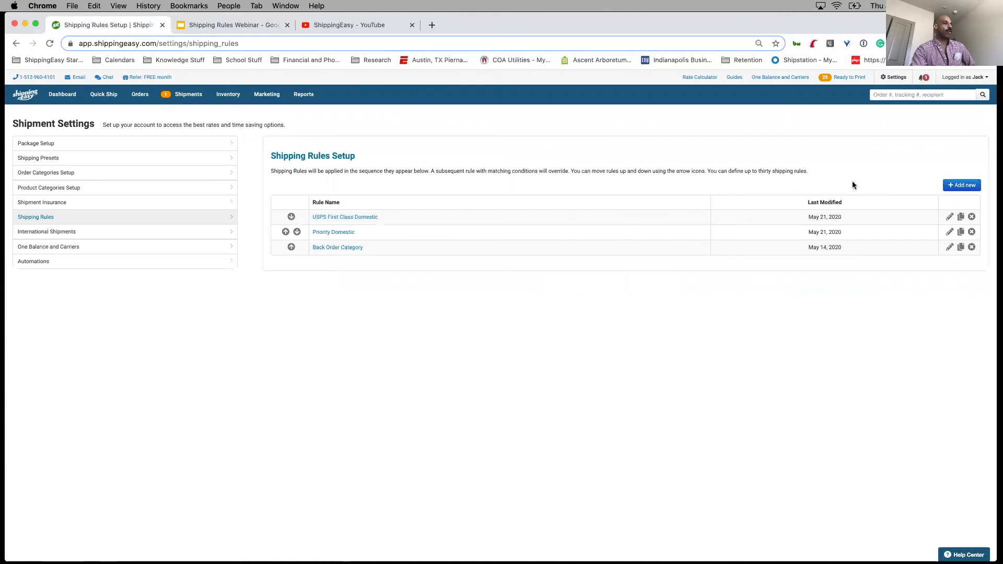
{"action": "left_click", "coordinate": [953, 184]}
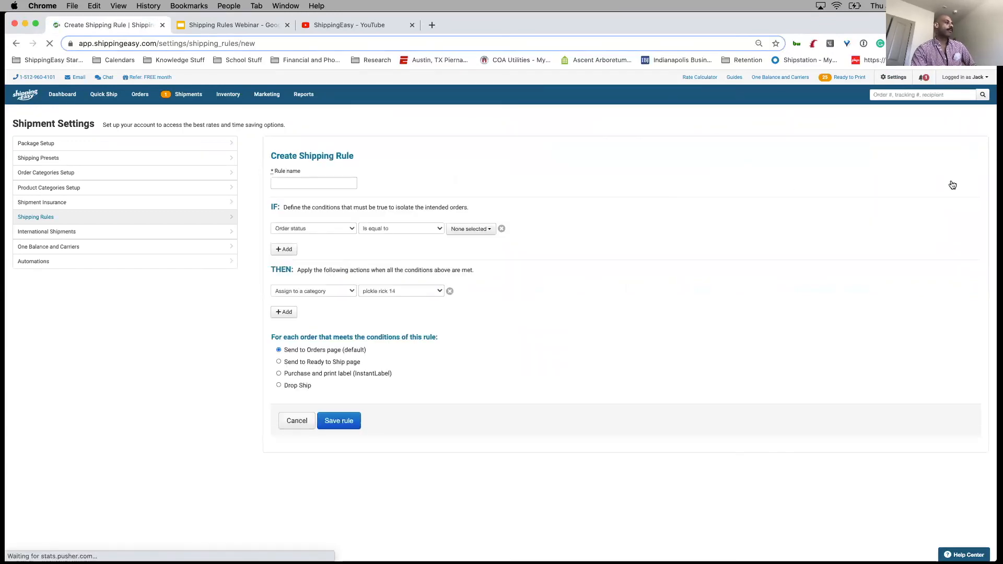
{"action": "left_click", "coordinate": [318, 182]}
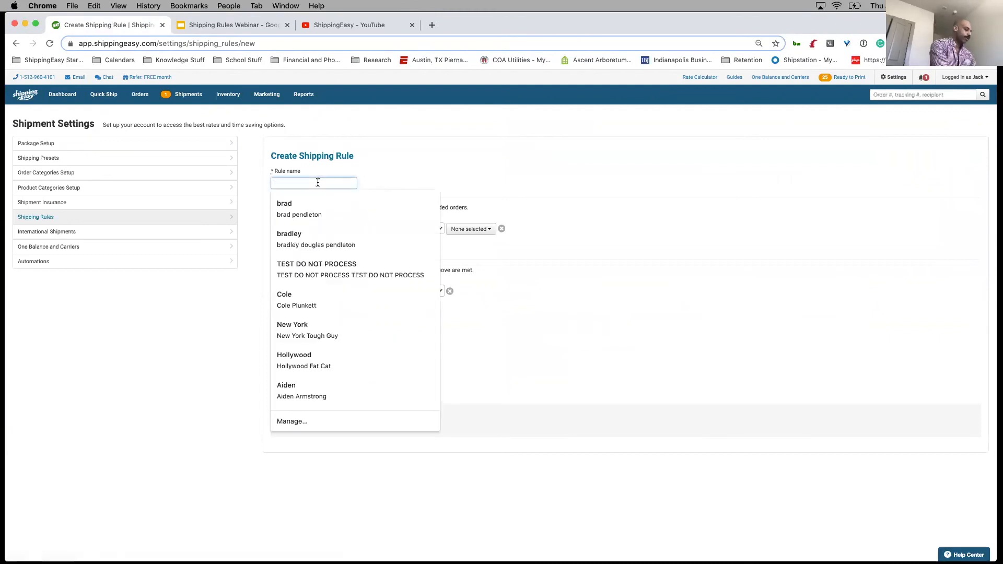
{"action": "type", "text": "pm"}
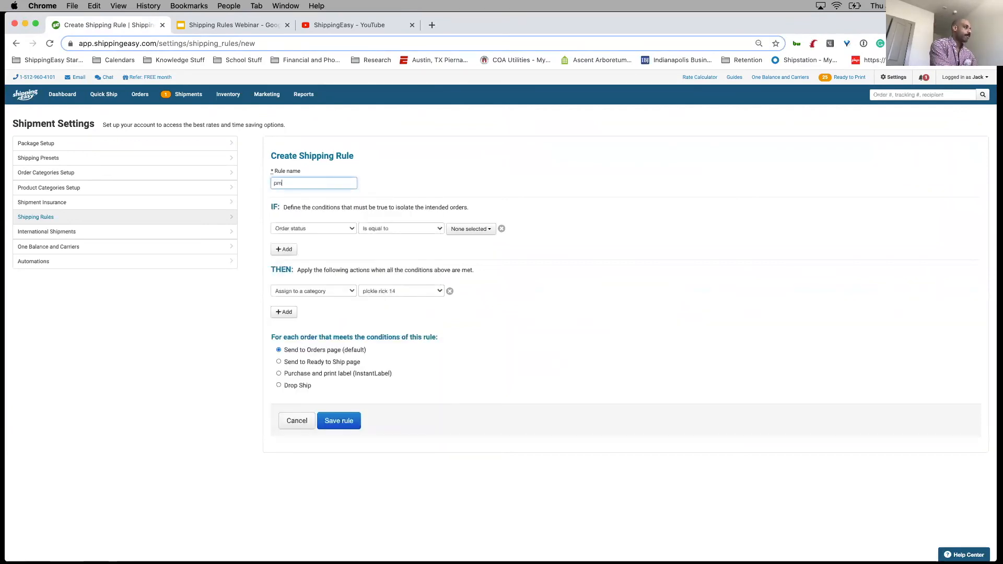
{"action": "type", "text": " express"}
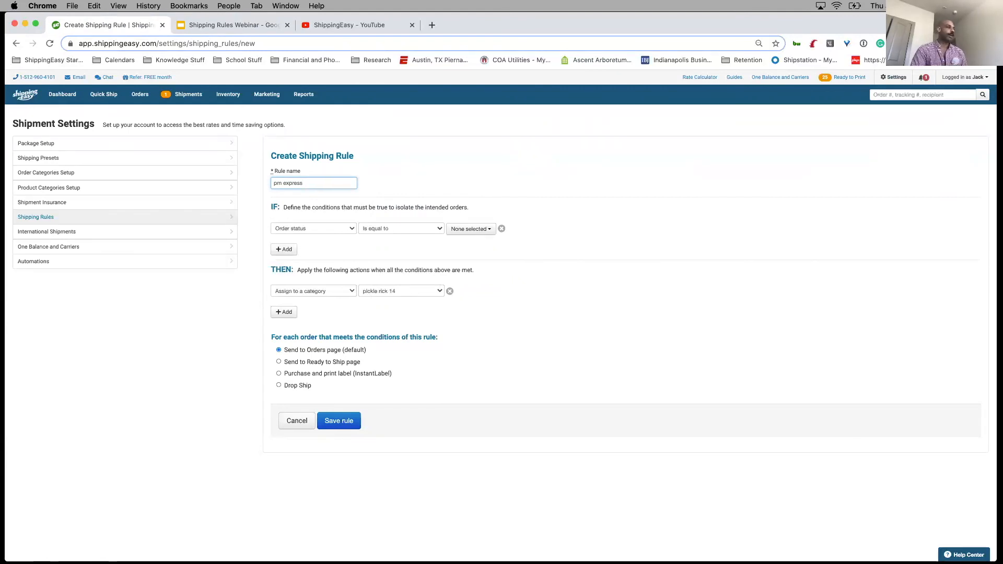
Step: Set the rule's condition to Item SKU is equal to "empire strikes back"
{"action": "left_click", "coordinate": [334, 230]}
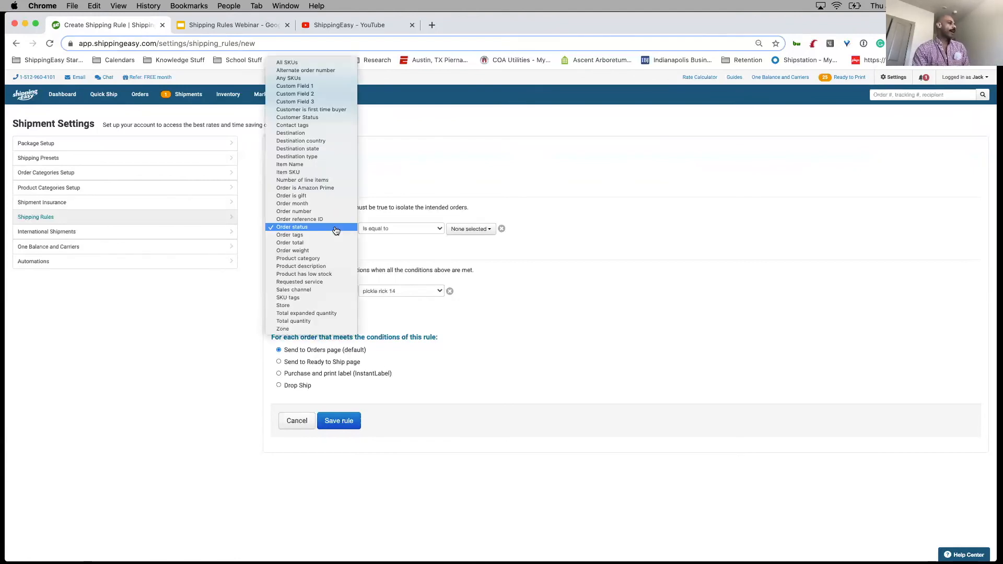
{"action": "left_click", "coordinate": [322, 173]}
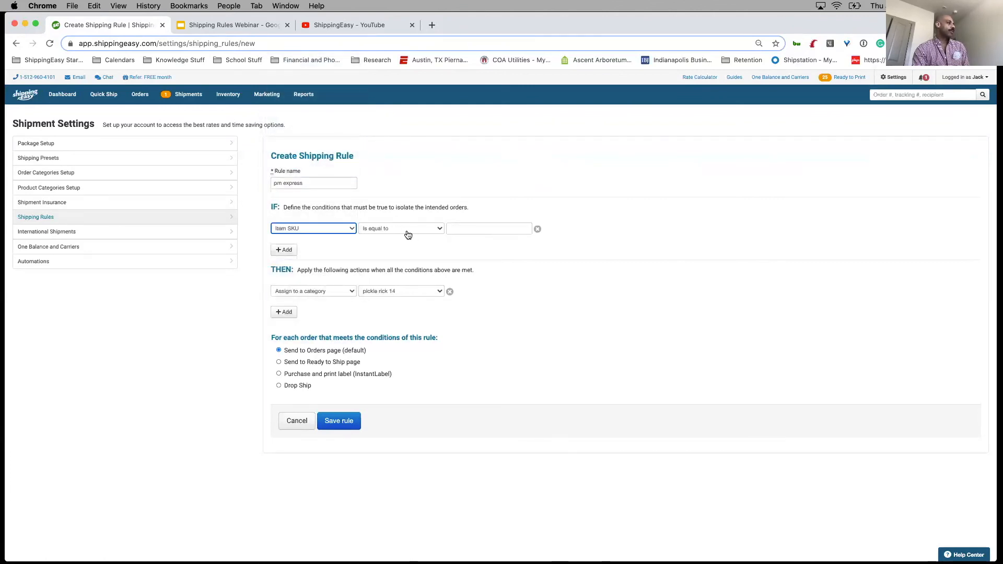
{"action": "left_click", "coordinate": [465, 230]}
{"action": "type", "text": "empire"}
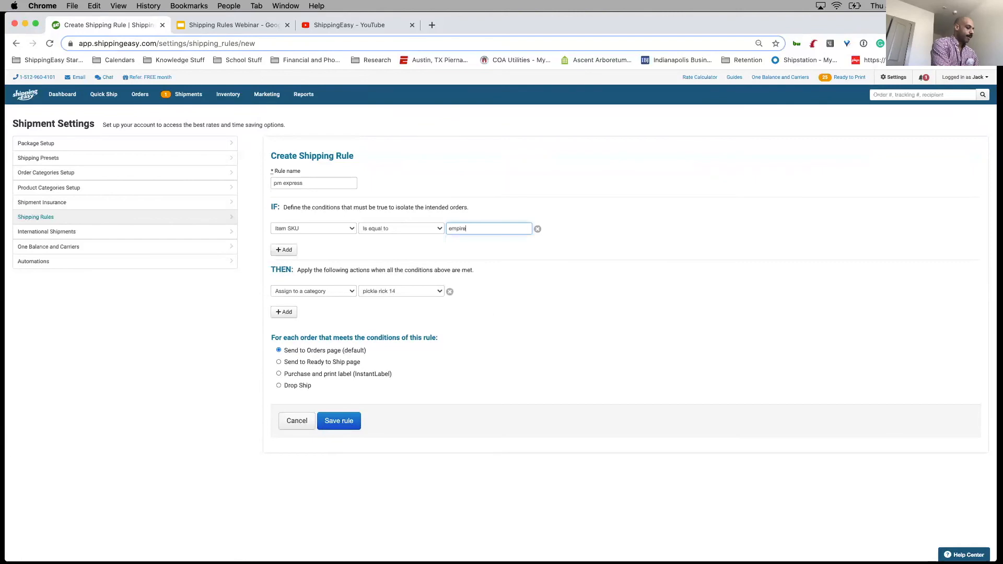
{"action": "type", "text": " strikes back"}
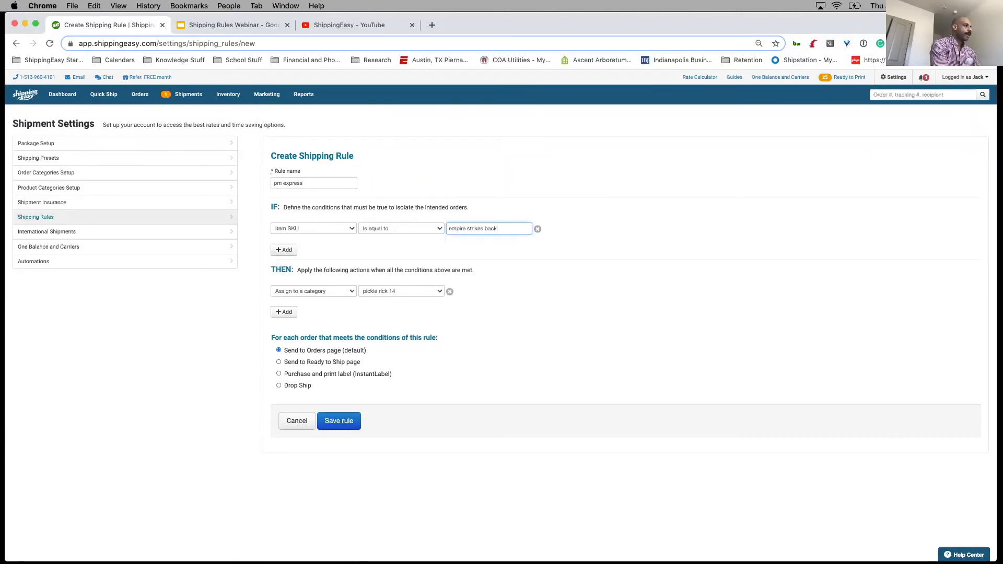
Step: Set the rule's action to apply the TEST EXPRESS SHOE BOX shipping preset, and cancel the rule without saving
{"action": "left_click", "coordinate": [300, 293]}
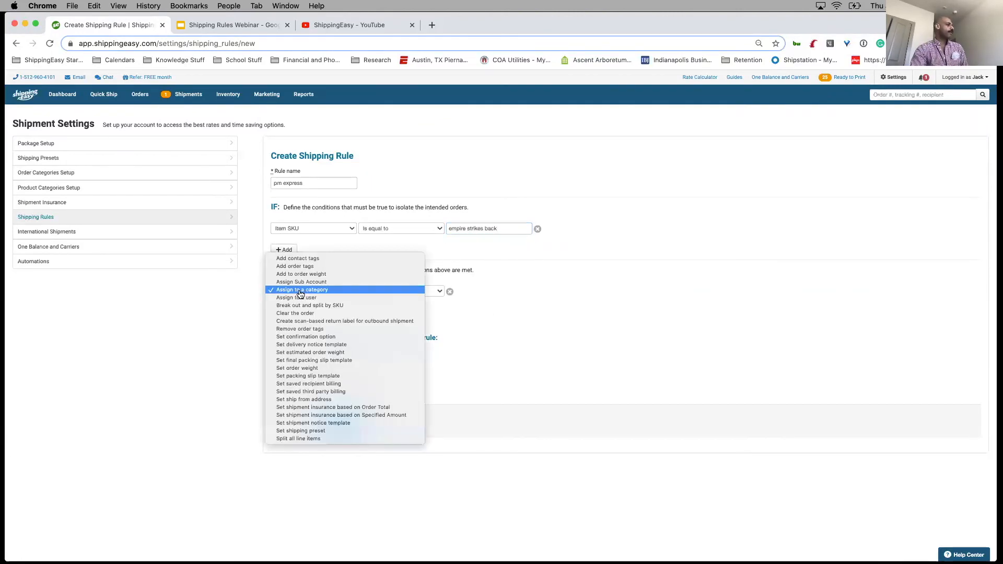
{"action": "left_click", "coordinate": [319, 432]}
{"action": "left_click", "coordinate": [416, 292]}
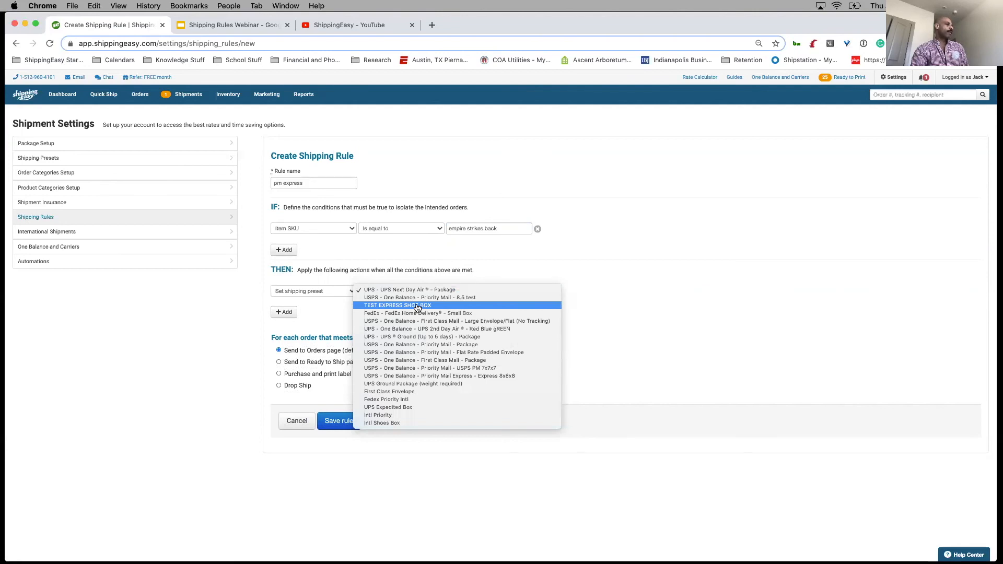
{"action": "left_click", "coordinate": [417, 306]}
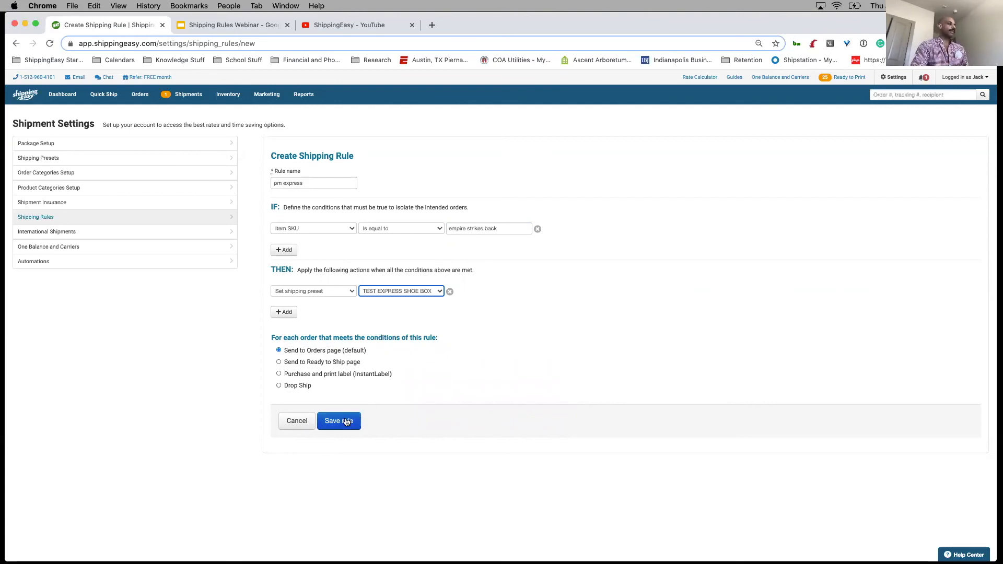
{"action": "left_click", "coordinate": [300, 426]}
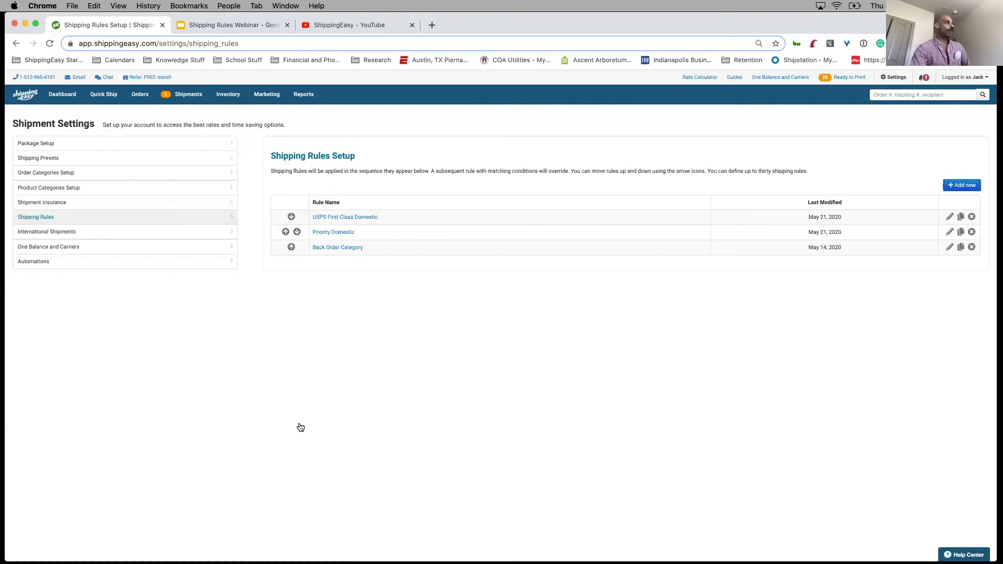
Step: Go to the orders list and rerun the shipping rules on the first order, confirming the rerun
{"action": "left_click", "coordinate": [144, 94]}
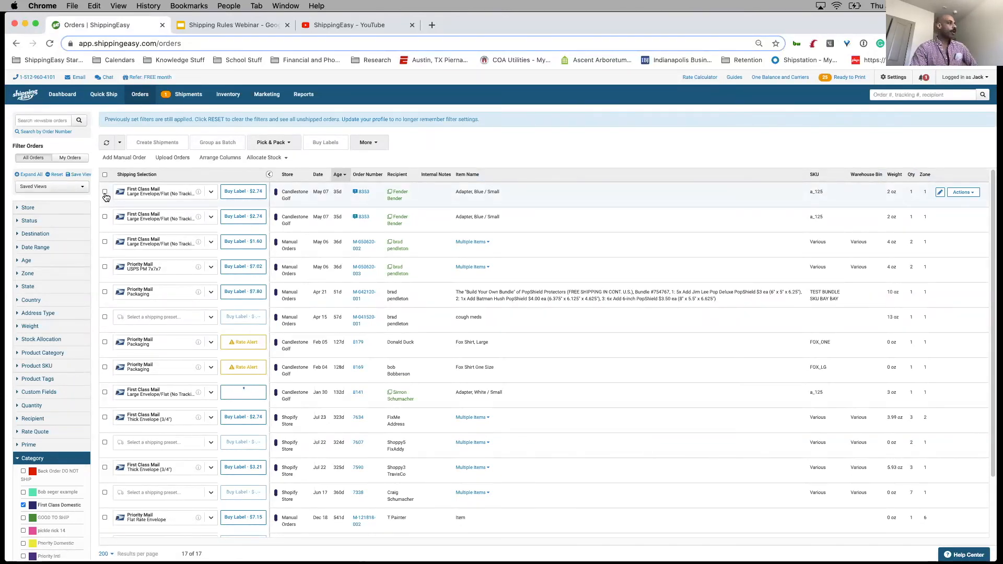
{"action": "left_click", "coordinate": [105, 192]}
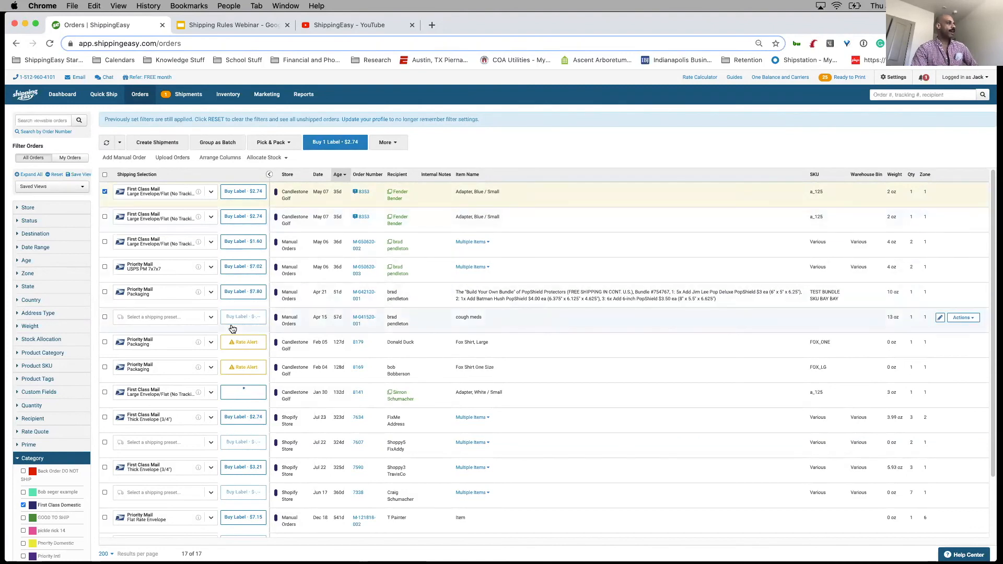
{"action": "left_click", "coordinate": [394, 145]}
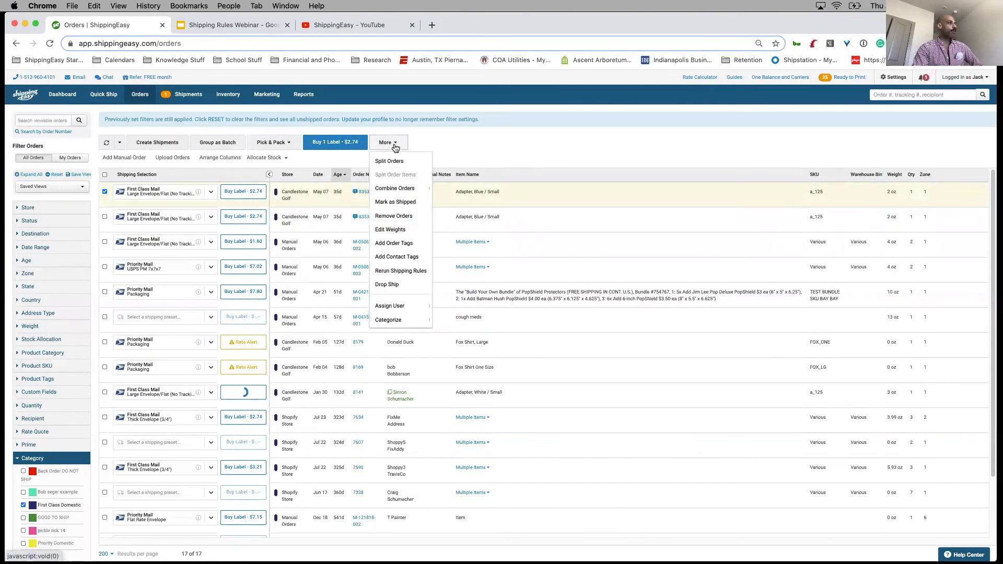
{"action": "left_click", "coordinate": [411, 271]}
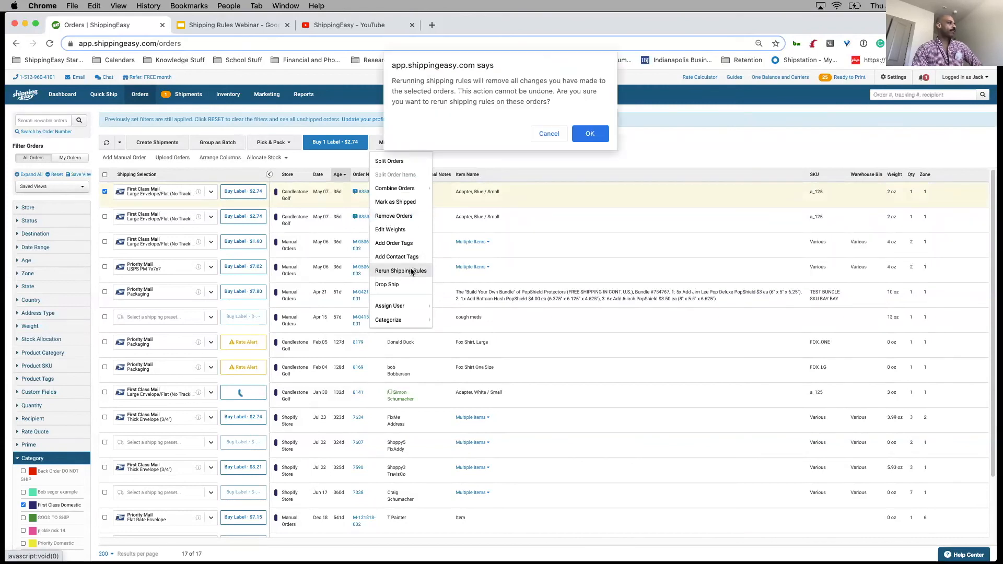
{"action": "left_click", "coordinate": [601, 135]}
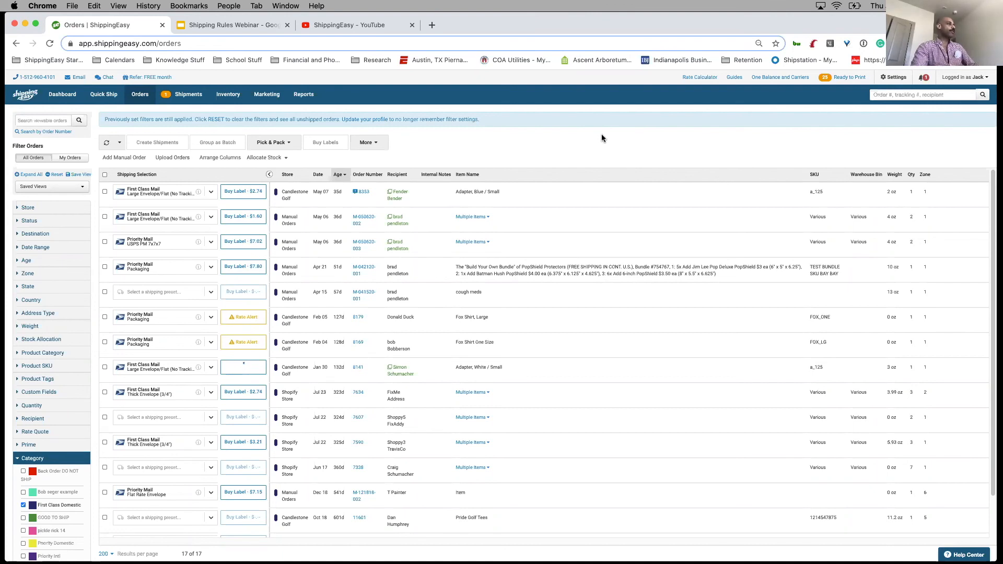
Step: Start a new shipping rule in the shipment settings with the condition Destination state is equal to INDIANA
{"action": "left_click", "coordinate": [50, 43]}
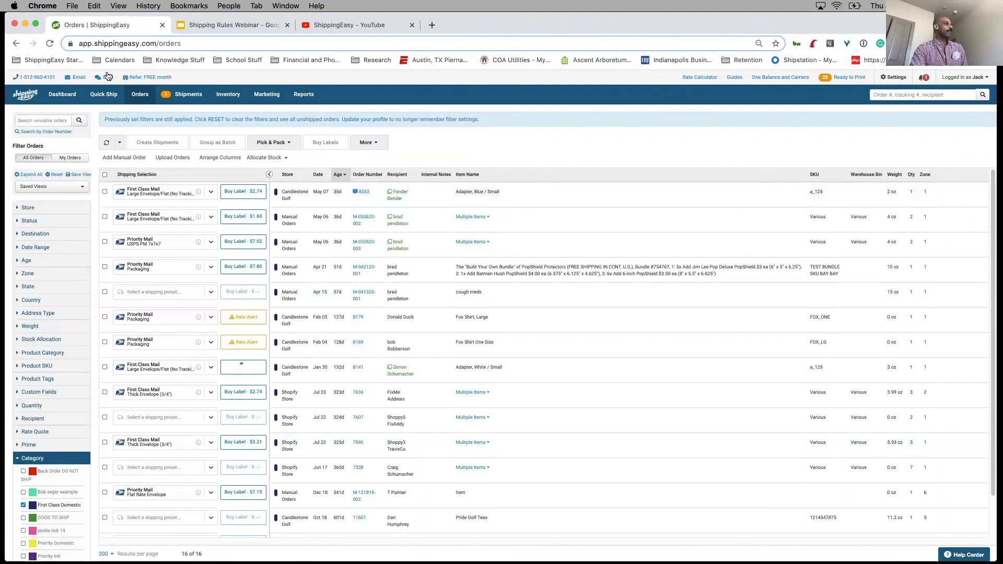
{"action": "left_click", "coordinate": [891, 78]}
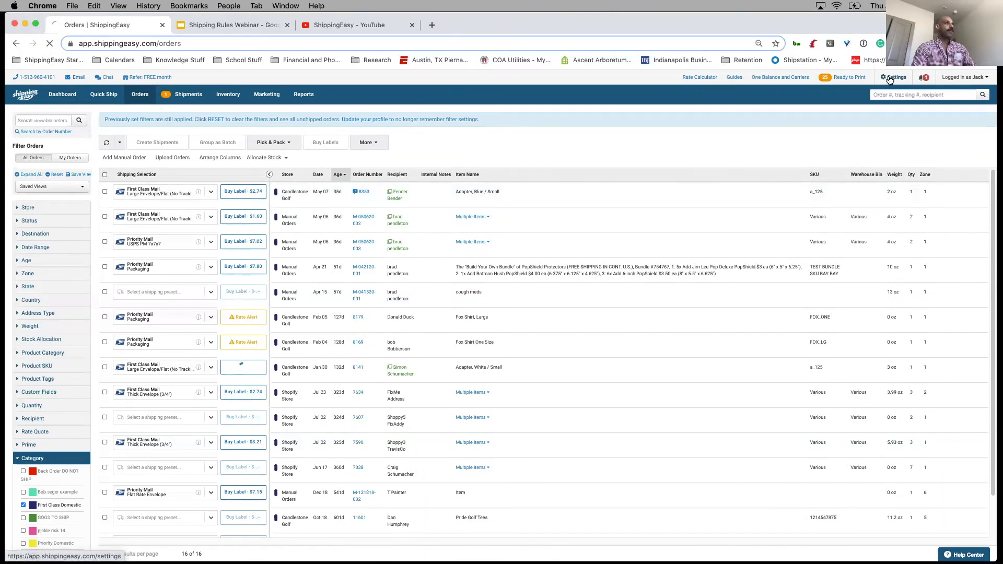
{"action": "left_click", "coordinate": [537, 201]}
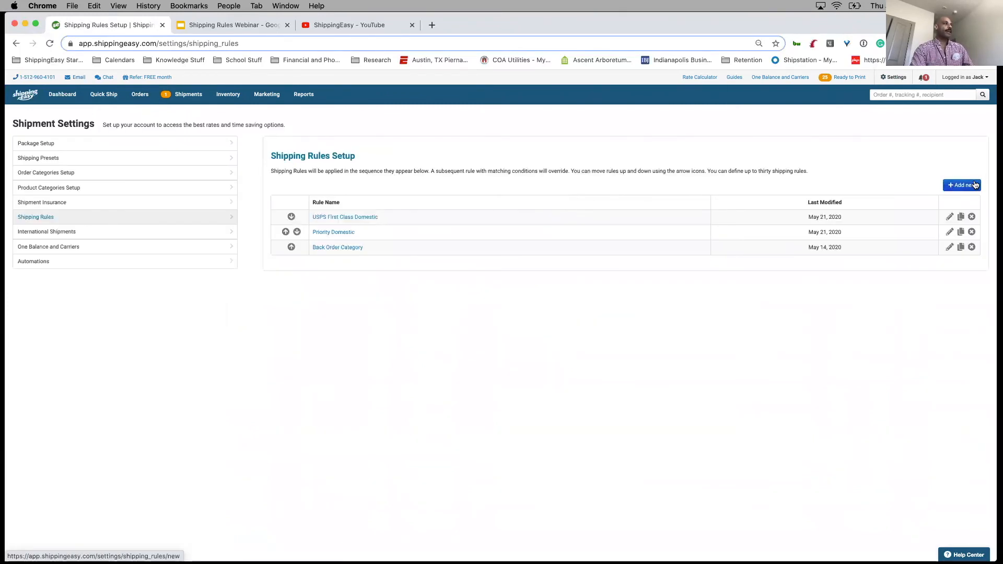
{"action": "left_click", "coordinate": [975, 185]}
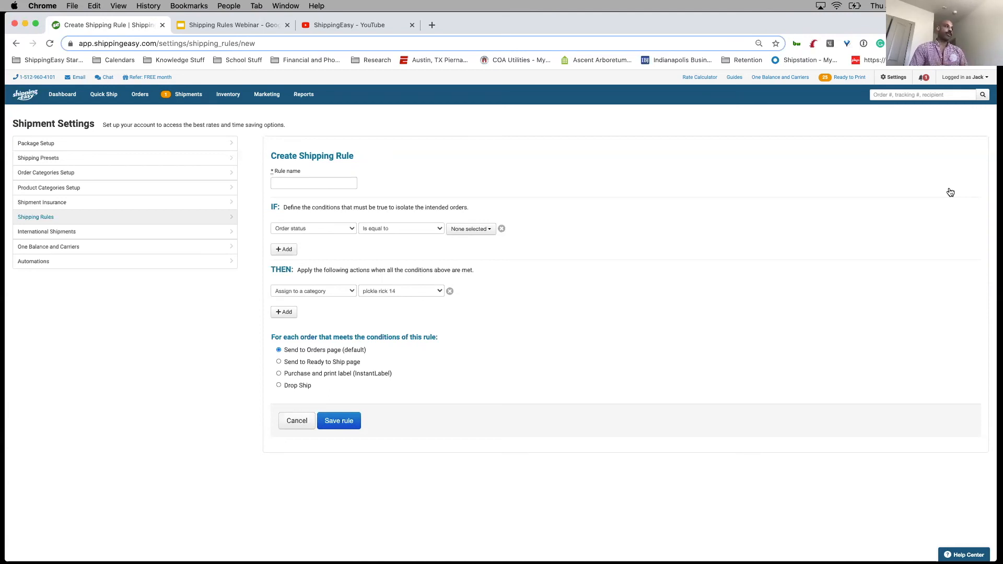
{"action": "left_click", "coordinate": [344, 233]}
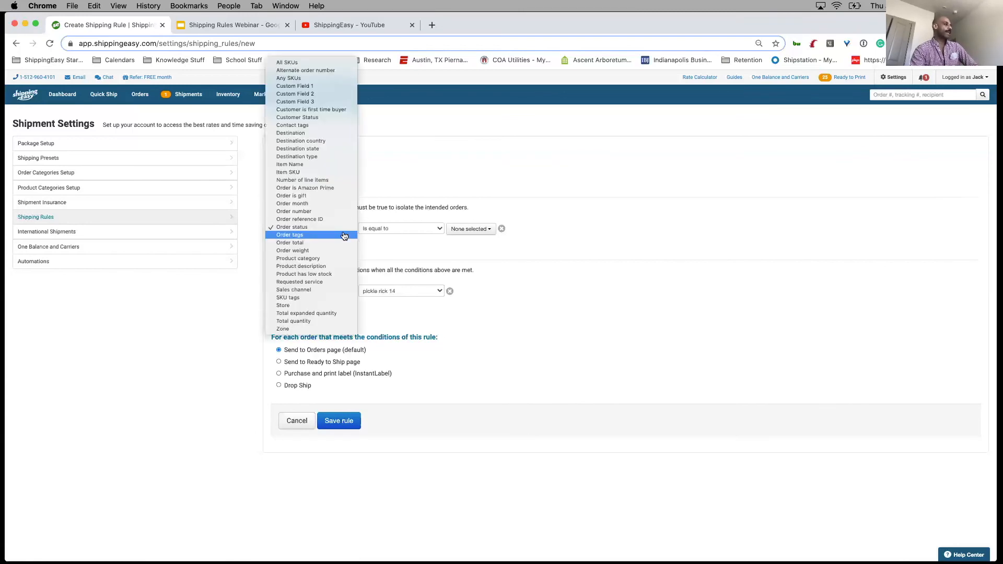
{"action": "left_click", "coordinate": [344, 149]}
{"action": "left_click", "coordinate": [484, 229]}
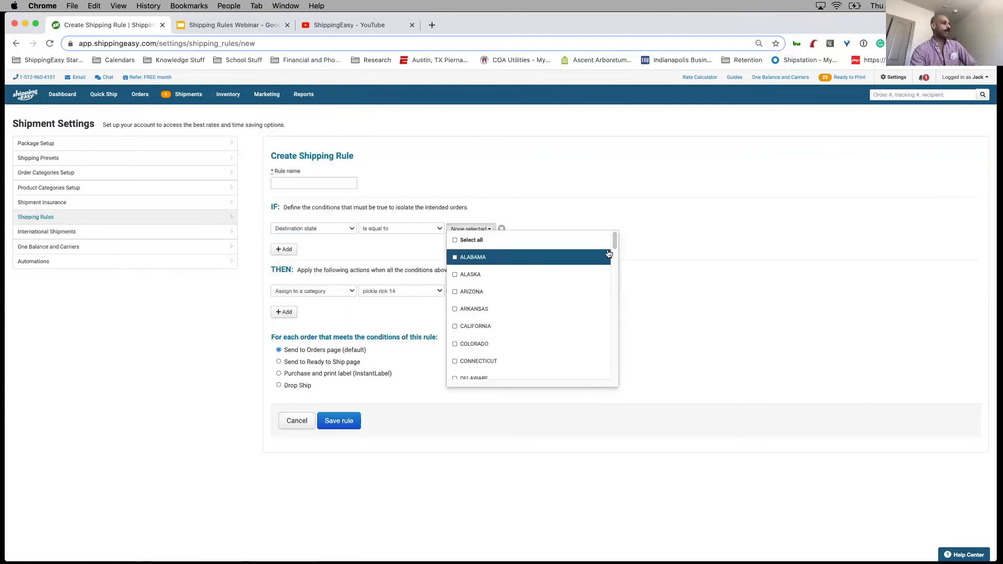
{"action": "left_click_drag", "start_coordinate": [614, 241], "coordinate": [610, 276]}
{"action": "left_click", "coordinate": [546, 264]}
{"action": "left_click", "coordinate": [393, 240]}
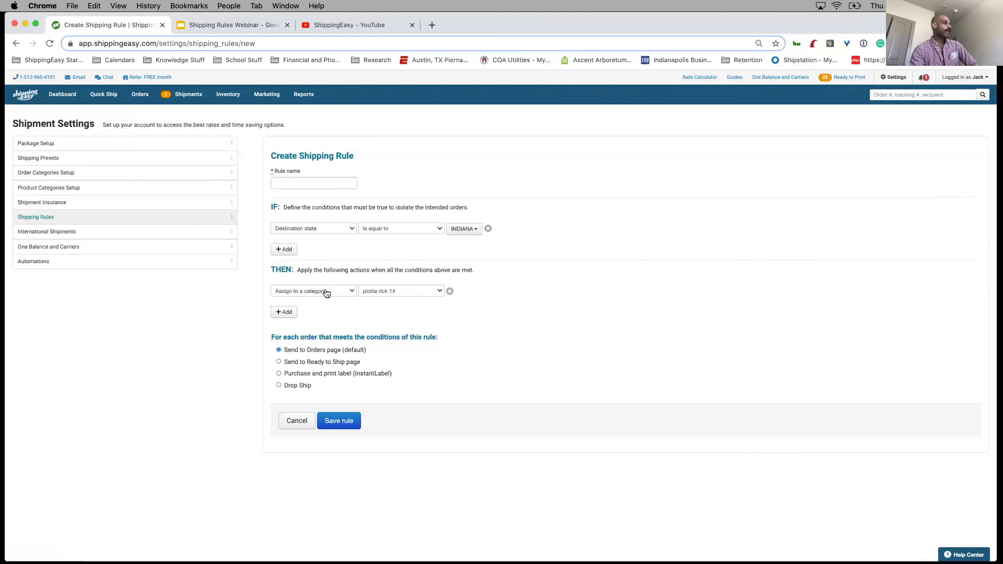
Step: Review the order categories available for the rule's Assign to a category action, and cancel the rule
{"action": "left_click", "coordinate": [428, 295]}
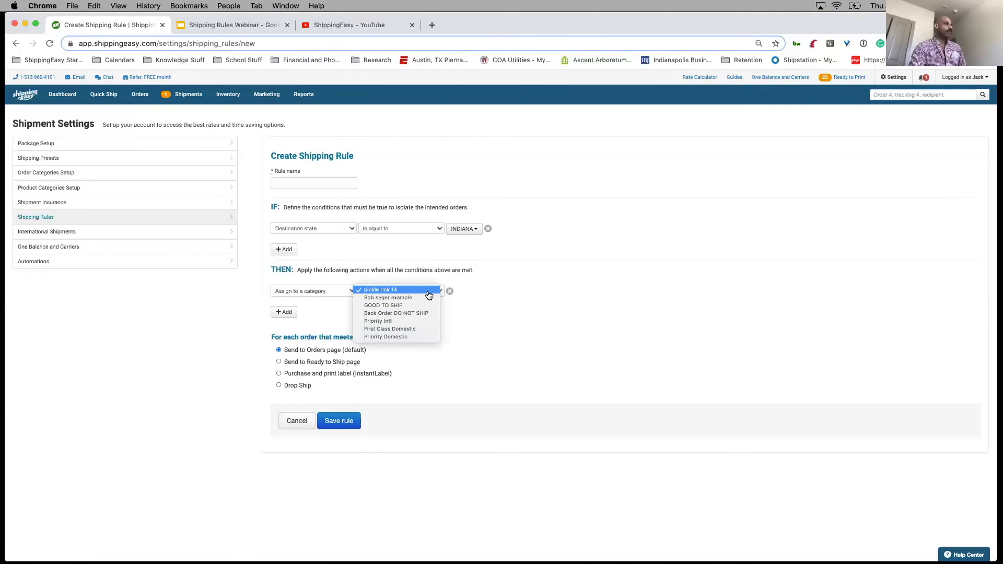
{"action": "left_click", "coordinate": [430, 271]}
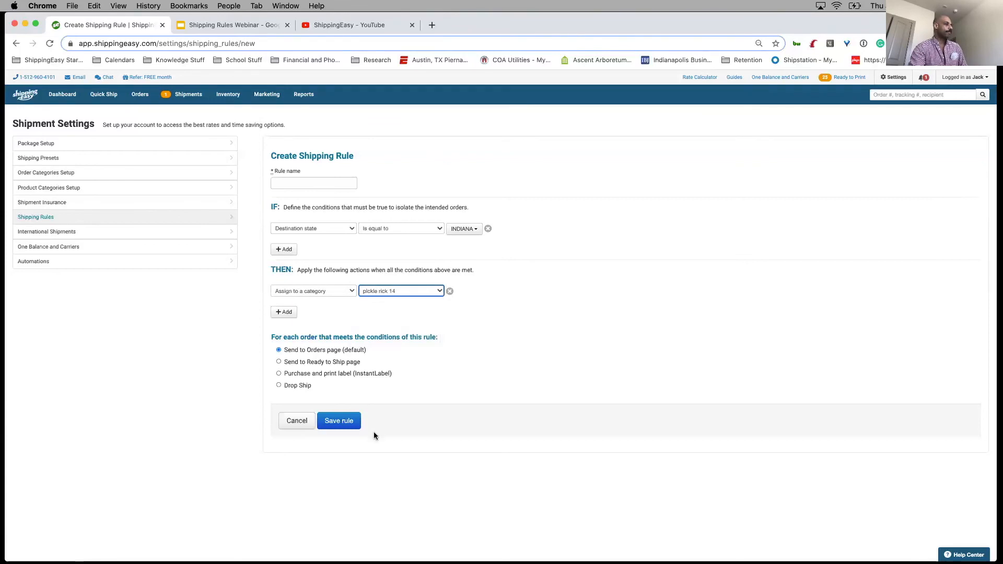
{"action": "left_click", "coordinate": [303, 420]}
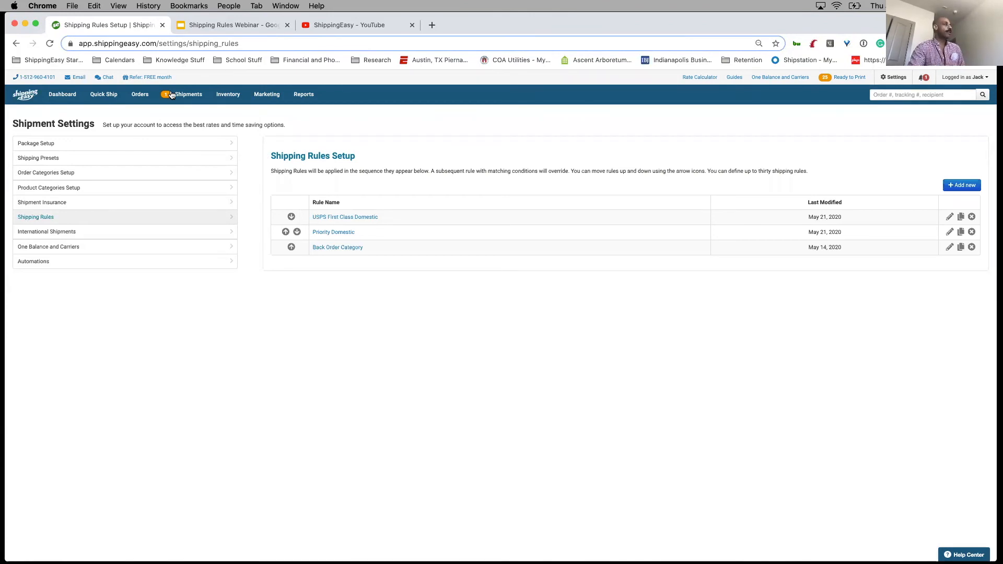
Step: Return to the orders list and reset the filters to show all unshipped orders
{"action": "left_click", "coordinate": [138, 99]}
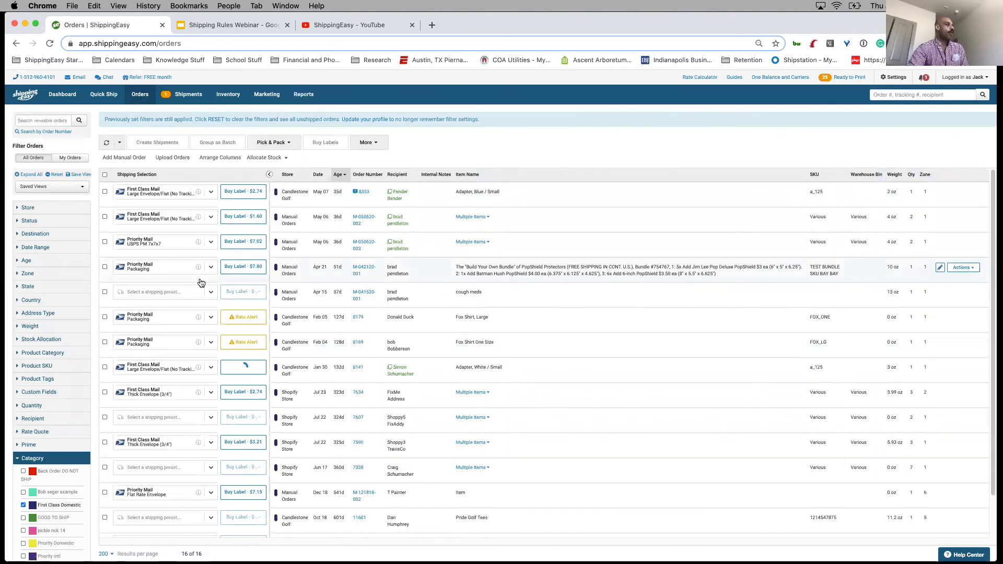
{"action": "left_click", "coordinate": [216, 120]}
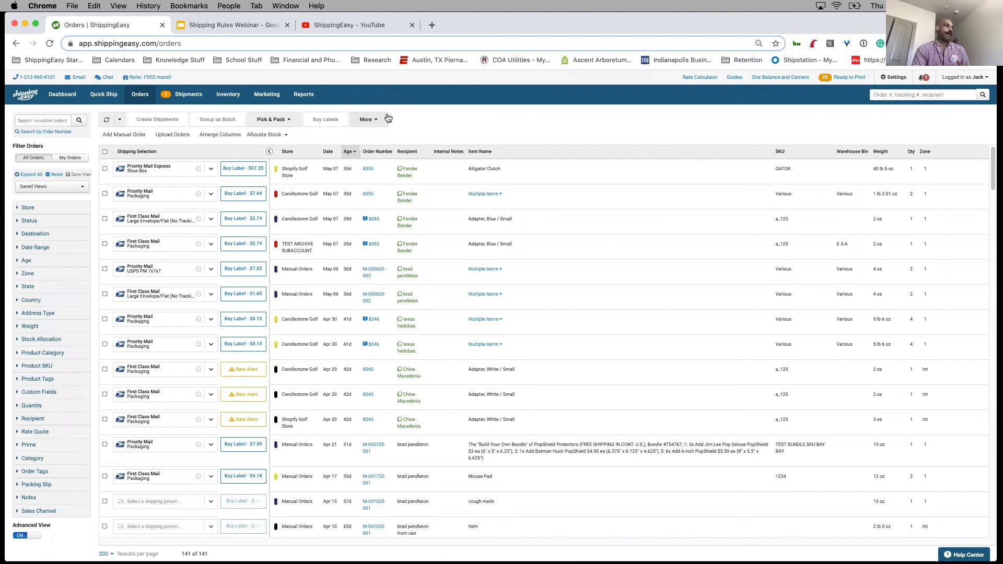
Step: Start a new shipping rule with an Order weight condition using the "Is less than or equal to" comparison
{"action": "left_click", "coordinate": [898, 78]}
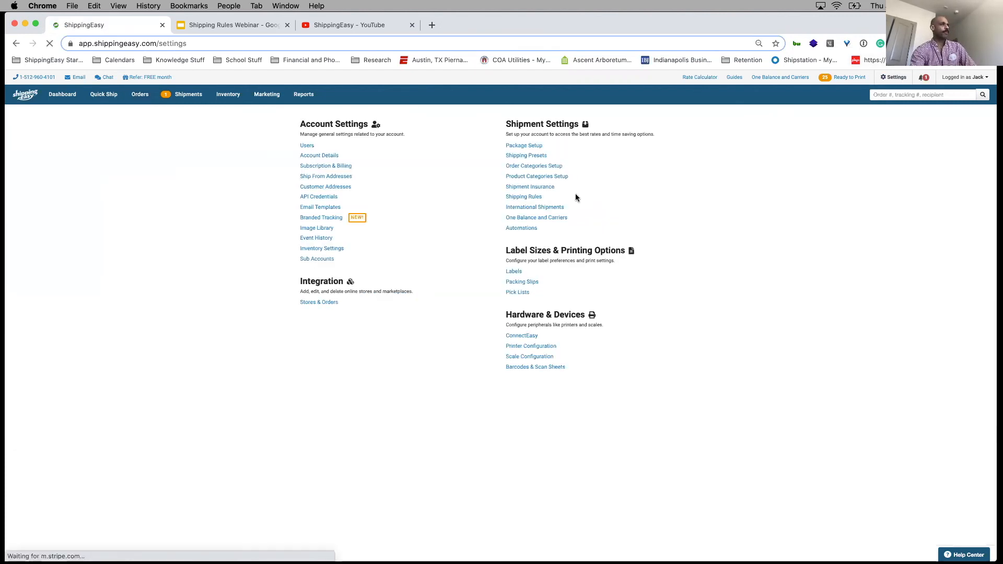
{"action": "left_click", "coordinate": [534, 201]}
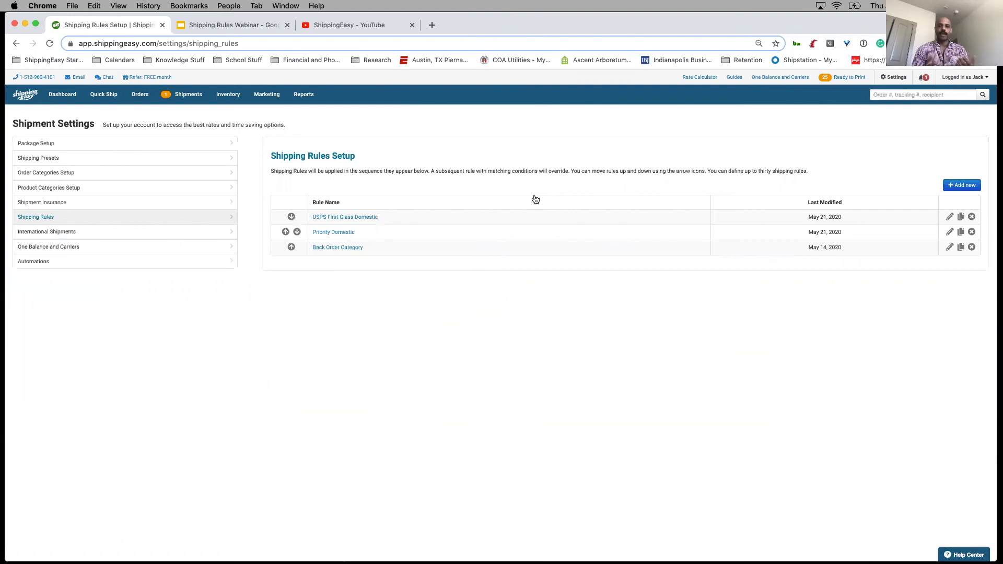
{"action": "left_click", "coordinate": [955, 187]}
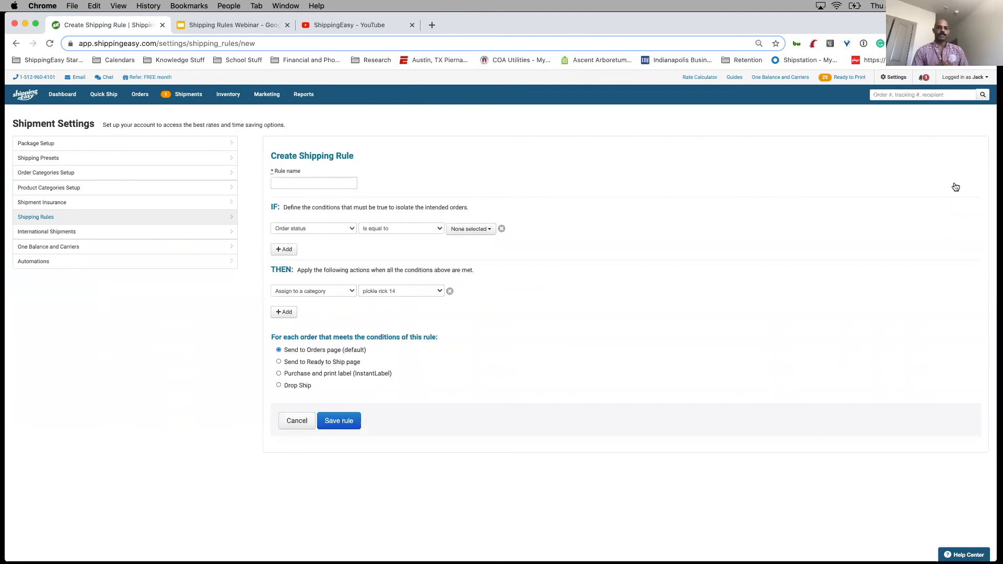
{"action": "left_click", "coordinate": [337, 226]}
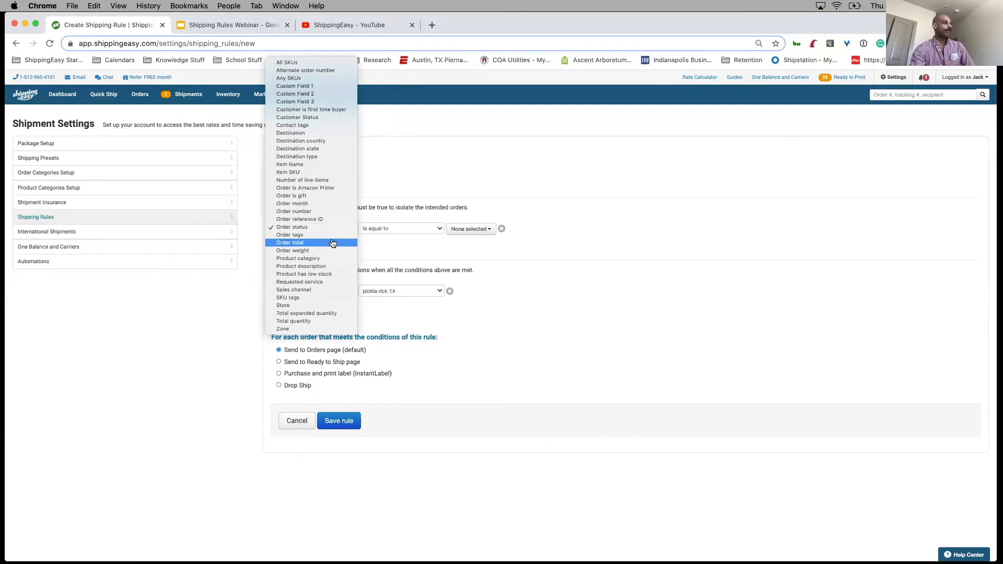
{"action": "left_click", "coordinate": [331, 251]}
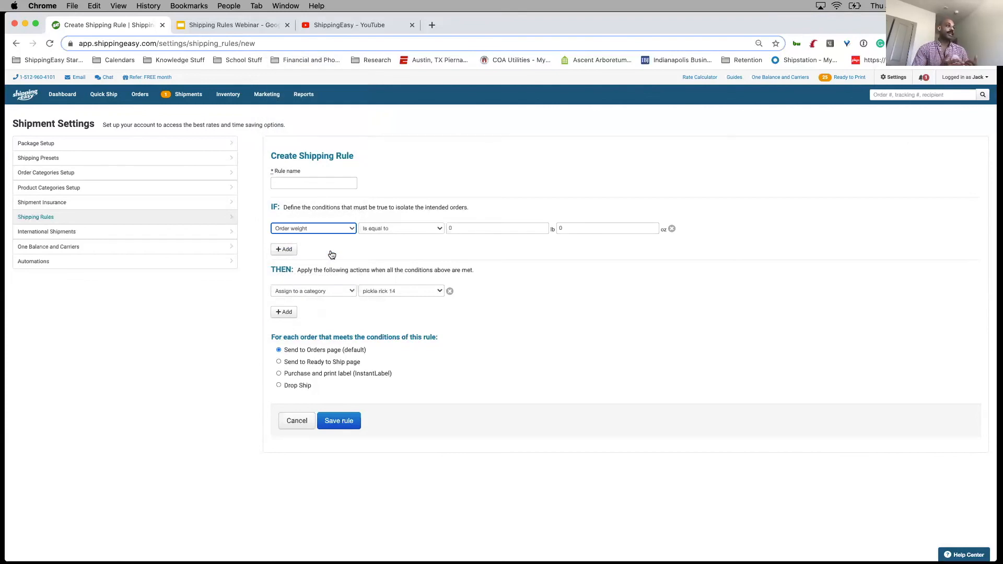
{"action": "left_click", "coordinate": [464, 228]}
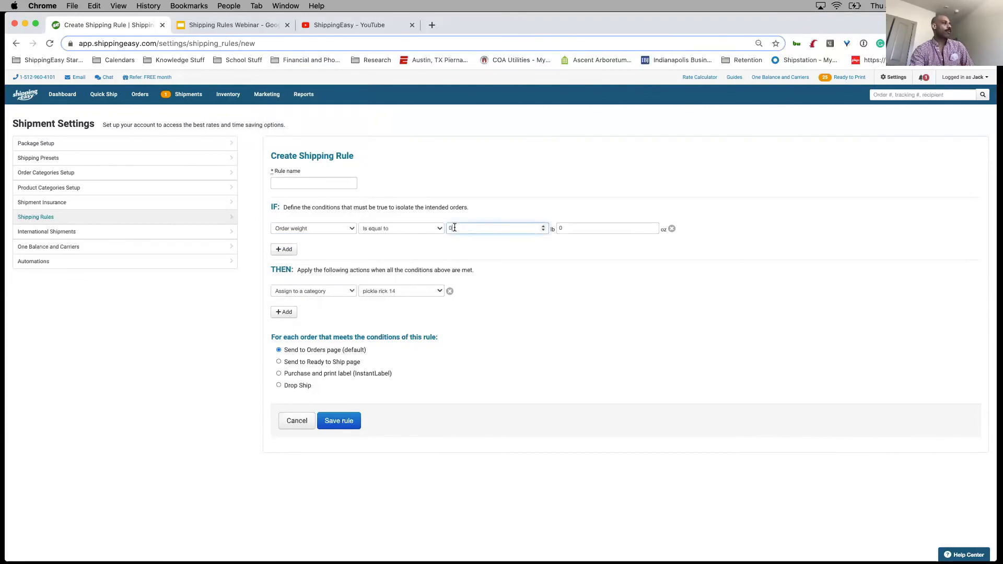
{"action": "left_click", "coordinate": [441, 230]}
{"action": "left_click", "coordinate": [393, 266]}
Step: Set the order weight limit in the rule's condition to 1 lb 15.99 oz
{"action": "left_click", "coordinate": [475, 229]}
{"action": "key", "text": "BackSpace"}
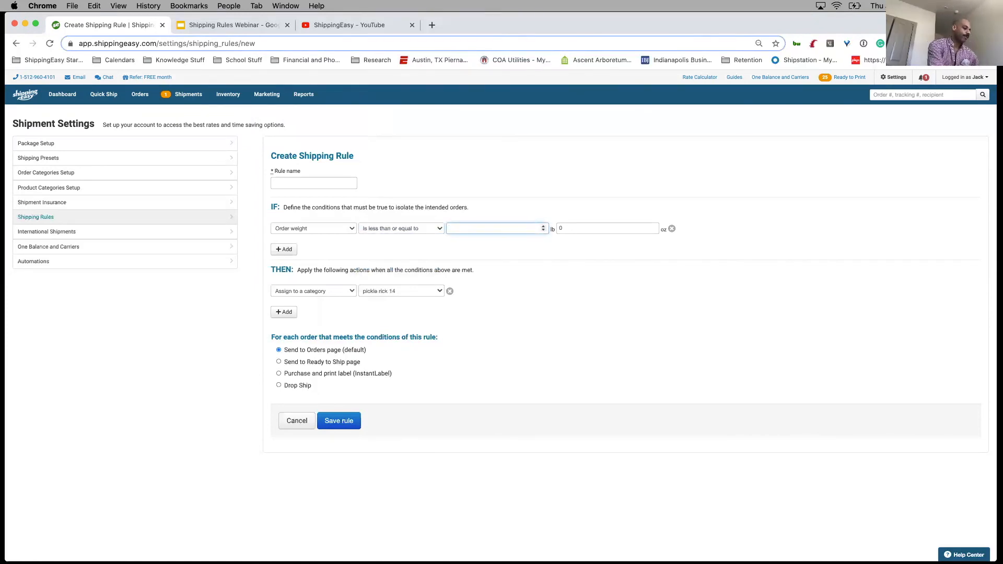
{"action": "type", "text": "1"}
{"action": "key", "text": "Tab"}
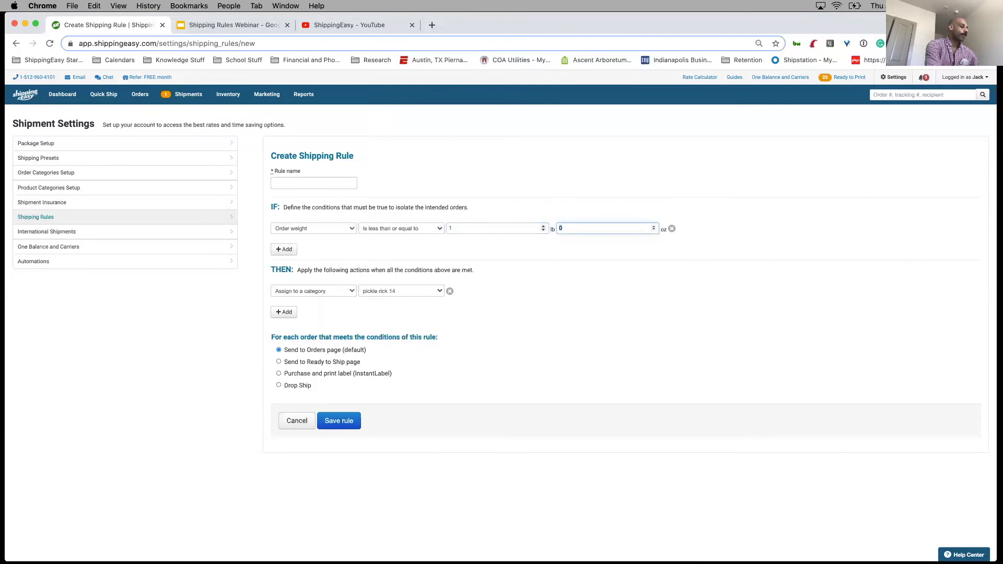
{"action": "type", "text": "15.99"}
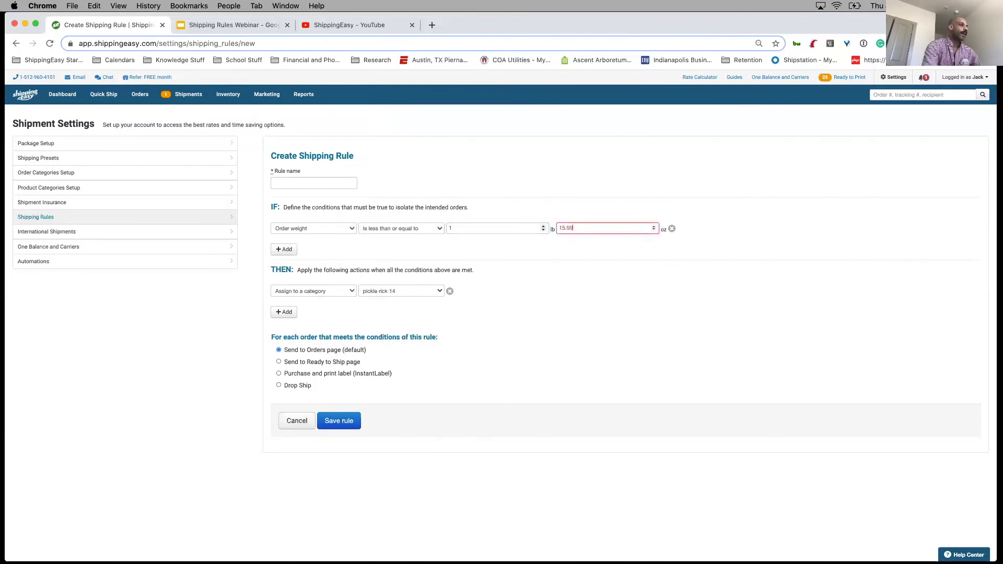
{"action": "left_click", "coordinate": [573, 278]}
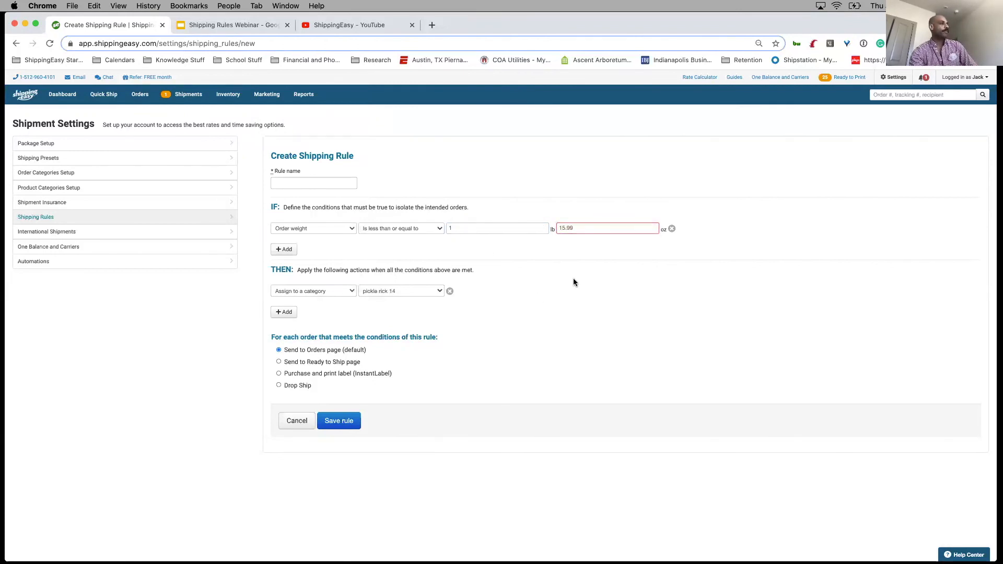
Step: Change the new rule's action to Assign to a user, choose the assigned user, and cancel the rule
{"action": "left_click", "coordinate": [306, 300]}
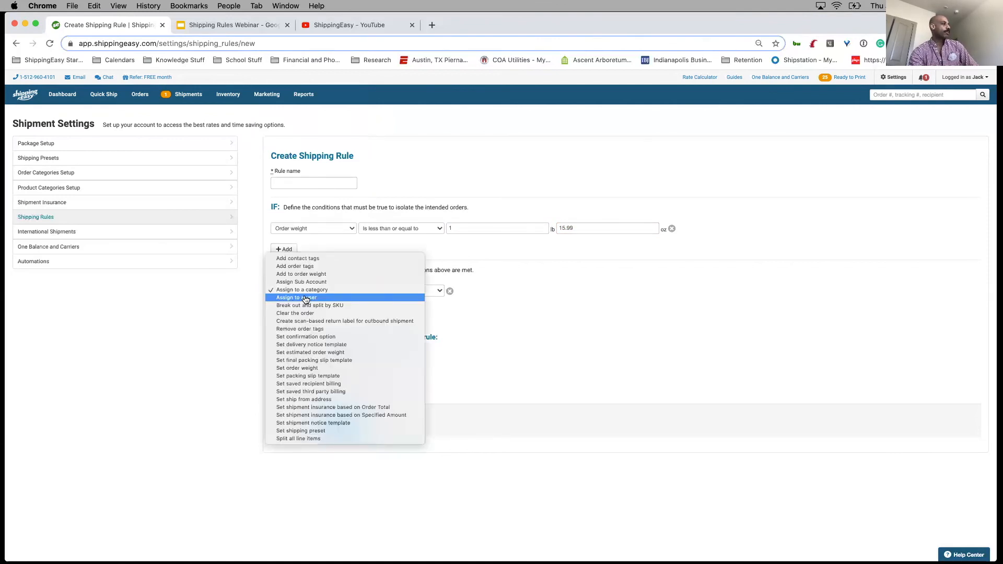
{"action": "left_click", "coordinate": [306, 298]}
{"action": "left_click", "coordinate": [432, 292]}
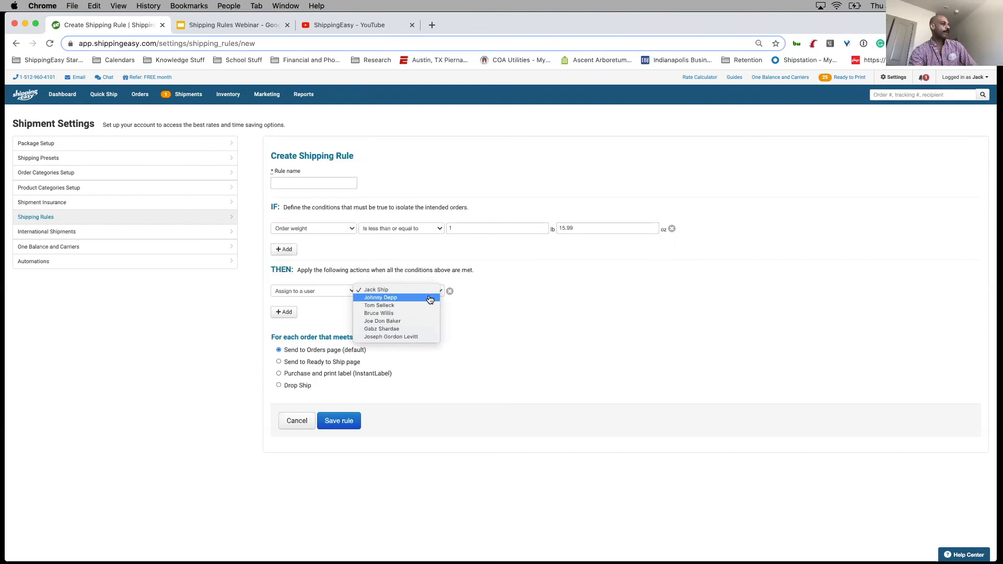
{"action": "left_click", "coordinate": [419, 306]}
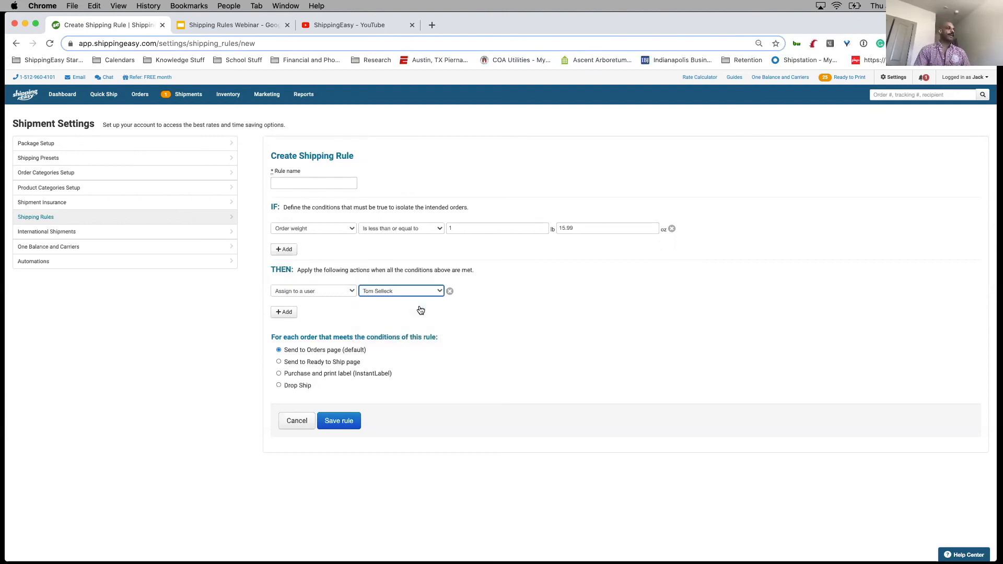
{"action": "left_click", "coordinate": [419, 291]}
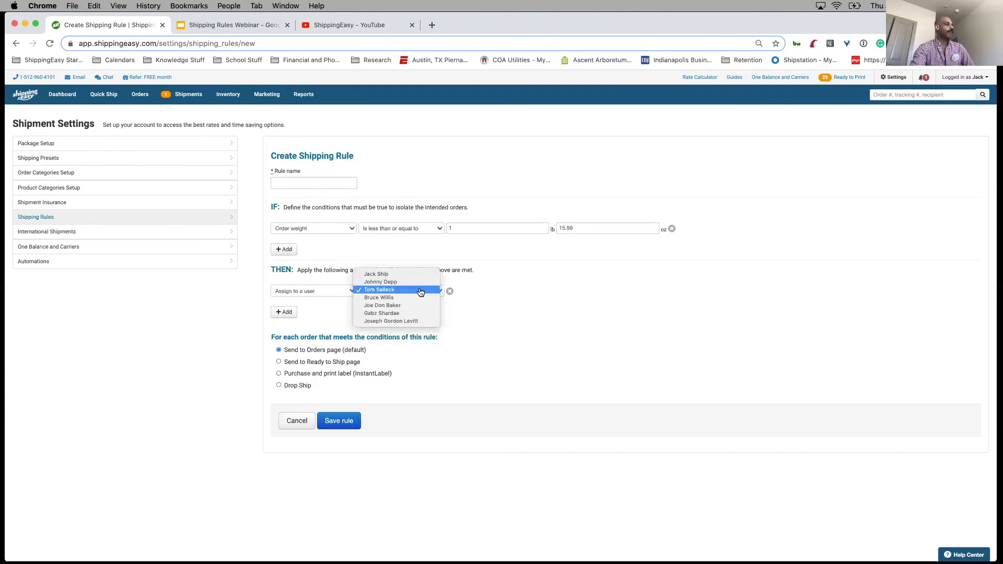
{"action": "left_click", "coordinate": [413, 321]}
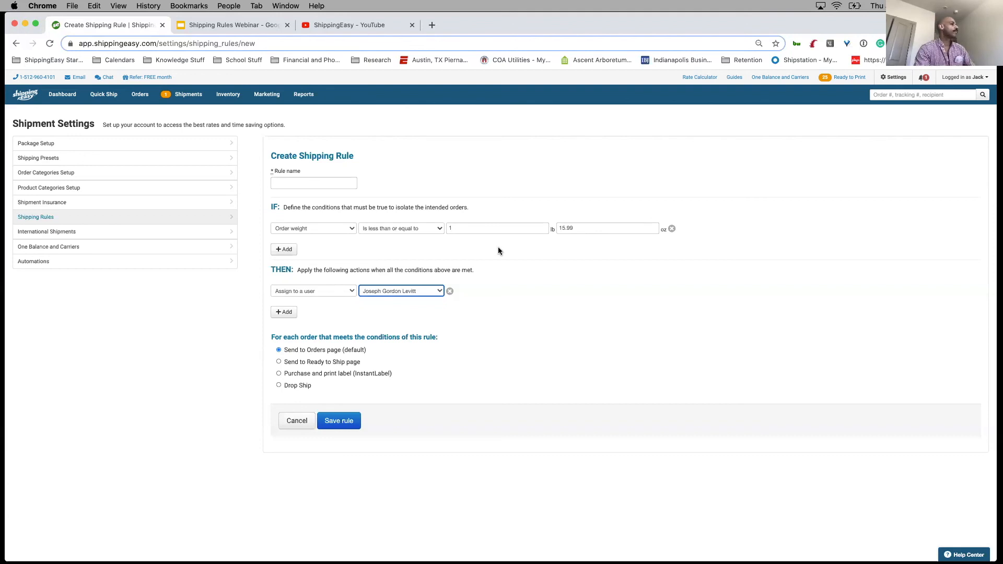
{"action": "left_click", "coordinate": [297, 421]}
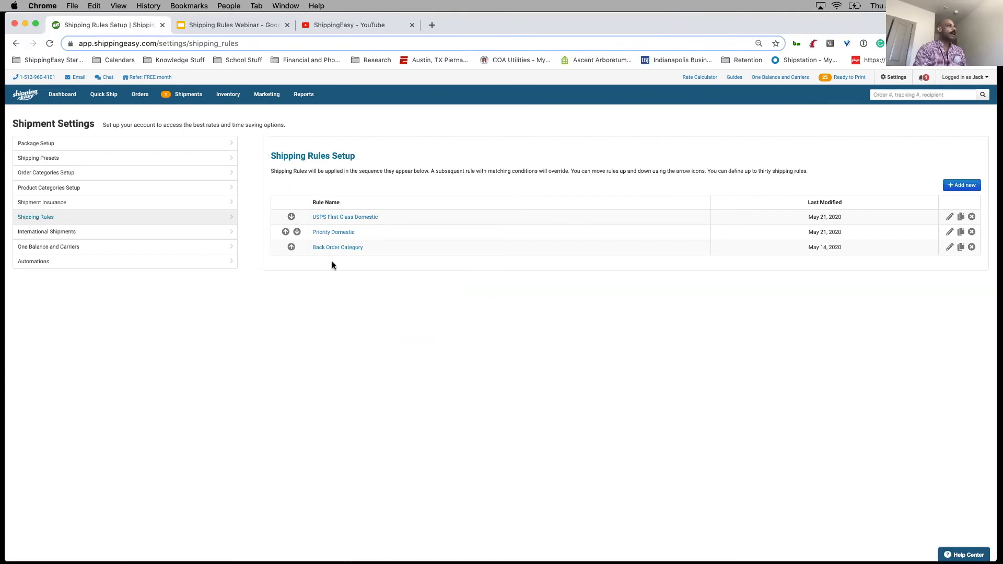
Step: Switch to the Shipping Rules Webinar presentation in Google Slides and advance to the Q&A? slide
{"action": "left_click", "coordinate": [221, 25]}
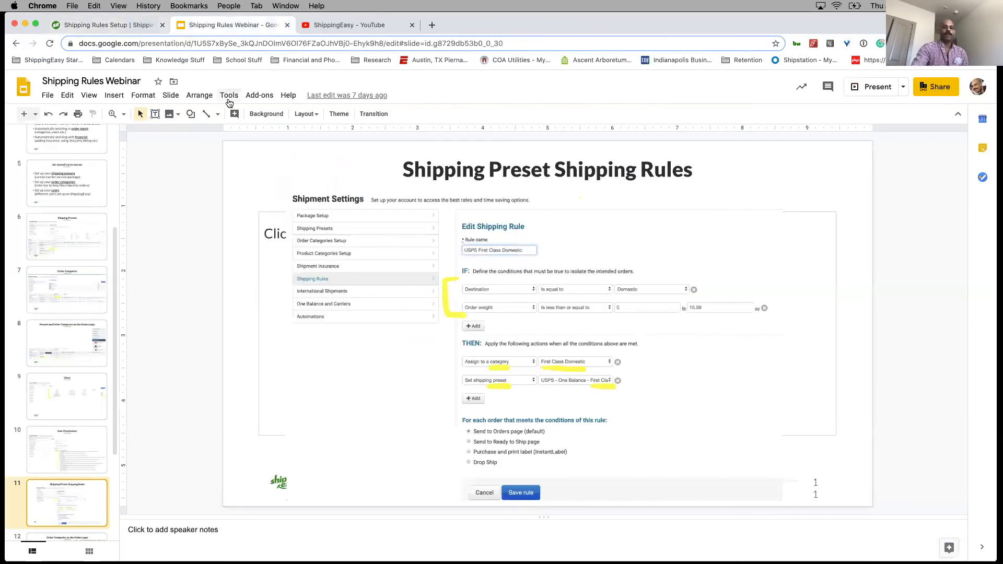
{"action": "key", "text": "Down"}
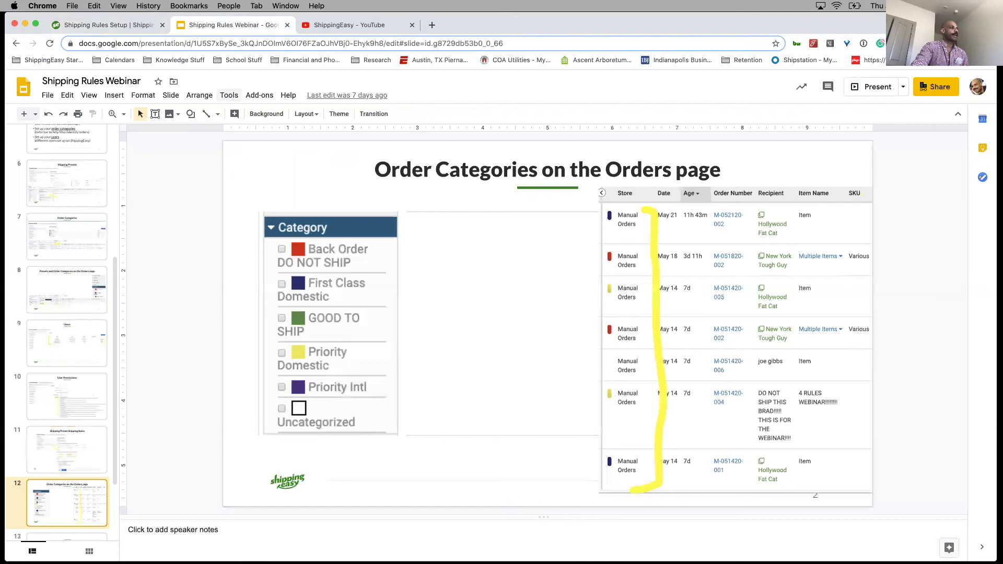
{"action": "key", "text": "Down"}
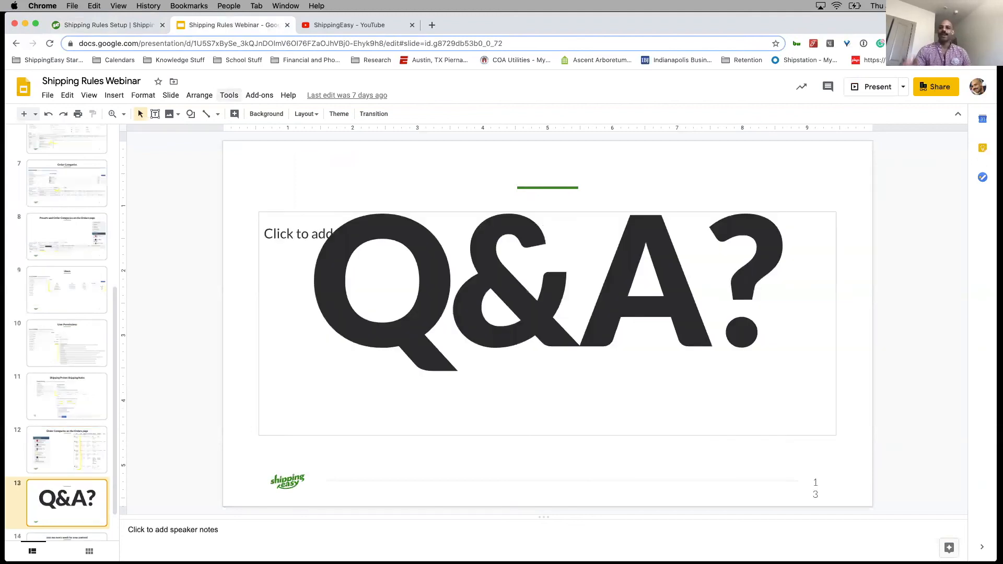
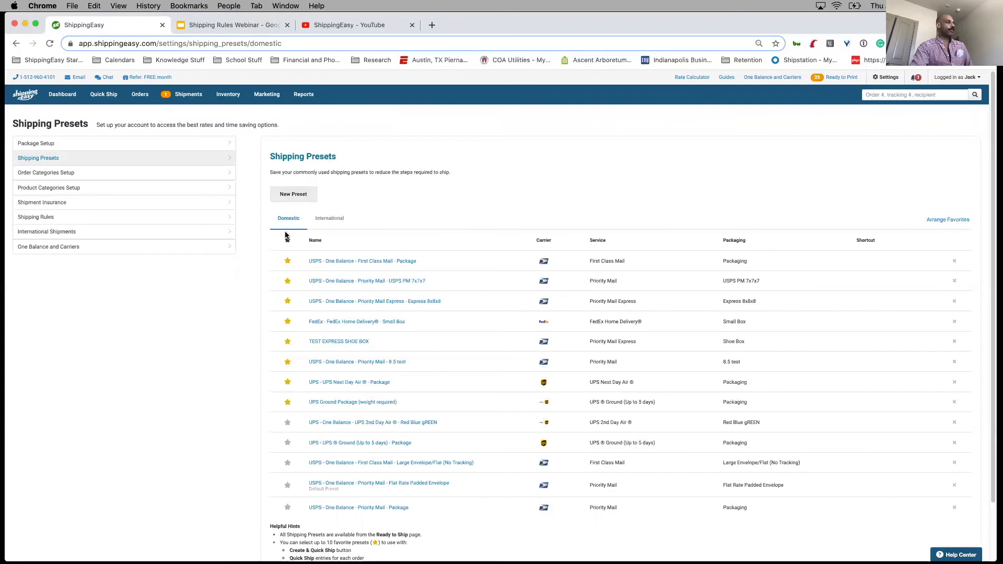
Step: Start a new domestic shipping preset with United States Postal Service as the carrier and Priority Mail as the service
{"action": "left_click", "coordinate": [301, 201]}
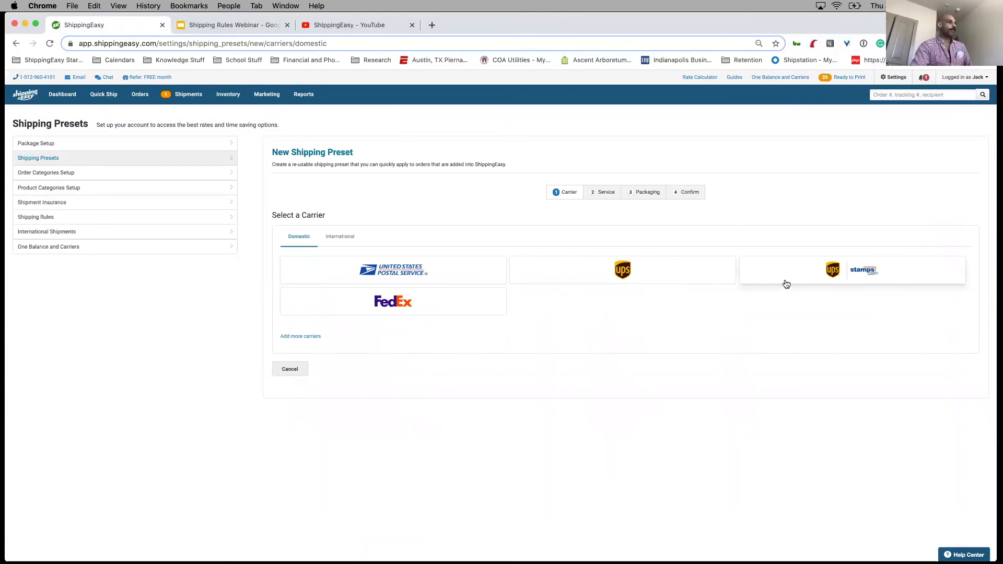
{"action": "left_click", "coordinate": [425, 268]}
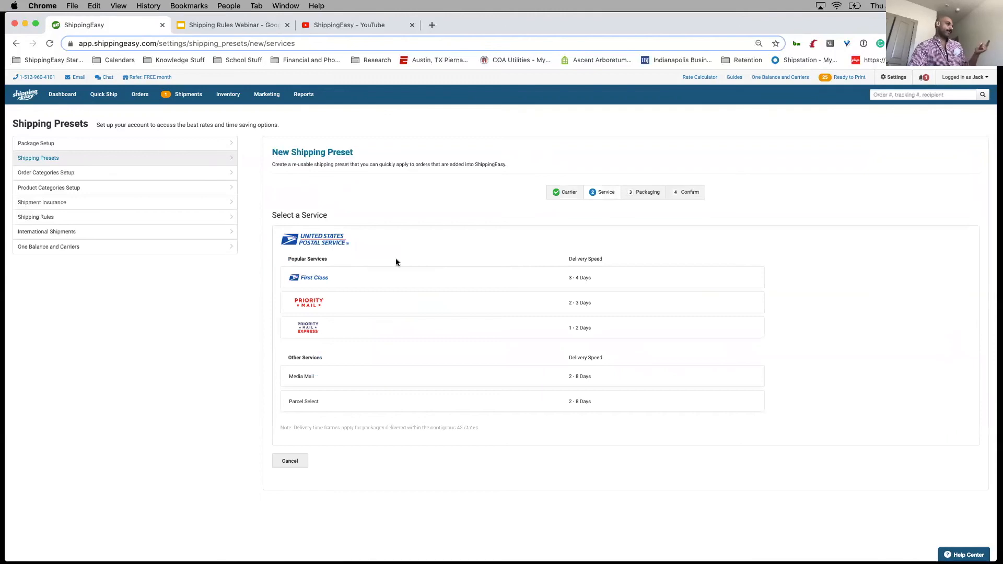
{"action": "left_click", "coordinate": [382, 291]}
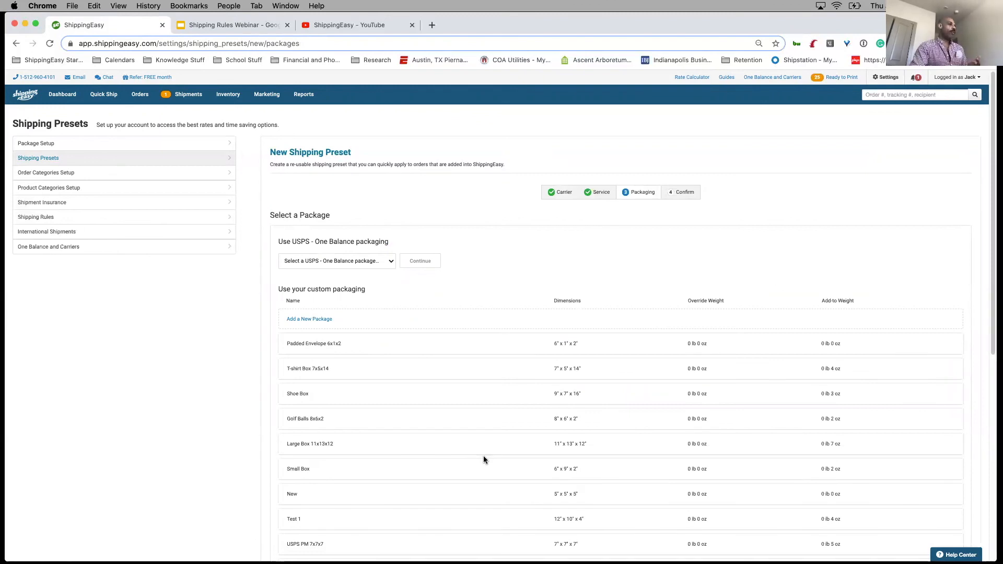
Step: Add a custom package named "big mama" measuring 100 x 100 x 100 in and create the preset with it
{"action": "left_click", "coordinate": [328, 320]}
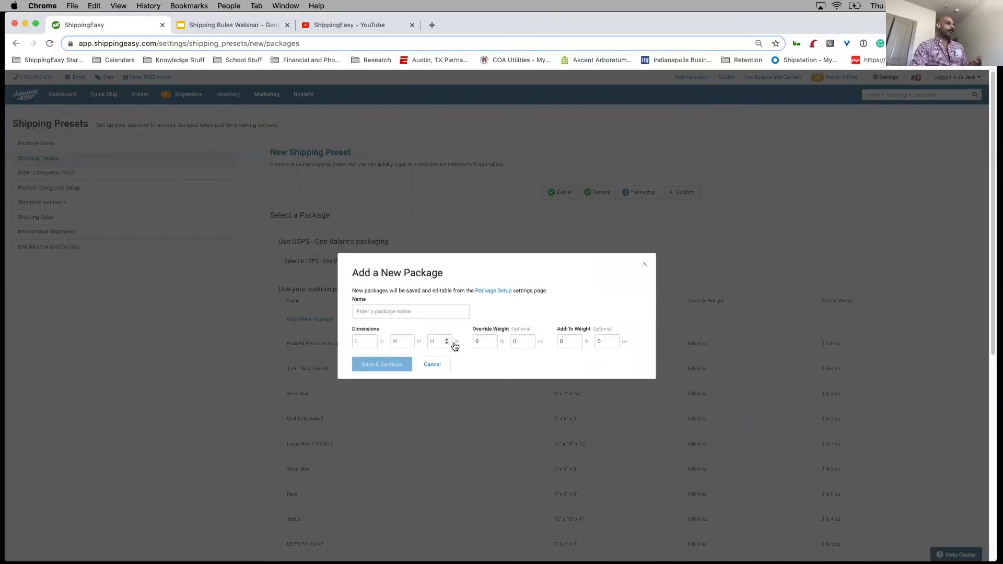
{"action": "left_click", "coordinate": [359, 342]}
{"action": "type", "text": "100"}
{"action": "key", "text": "Tab"}
{"action": "type", "text": "100"}
{"action": "key", "text": "Tab"}
{"action": "type", "text": "10"}
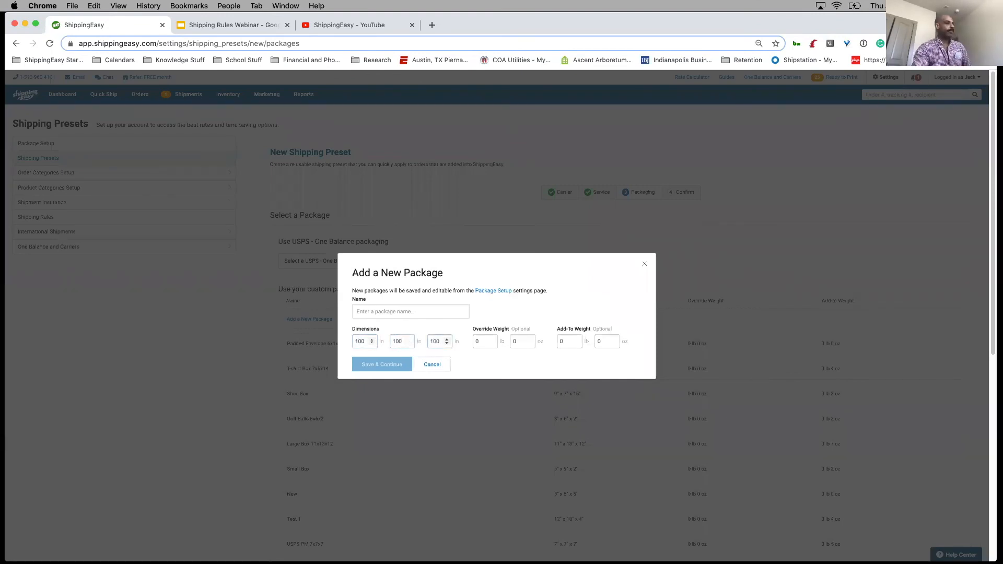
{"action": "left_click", "coordinate": [436, 305]}
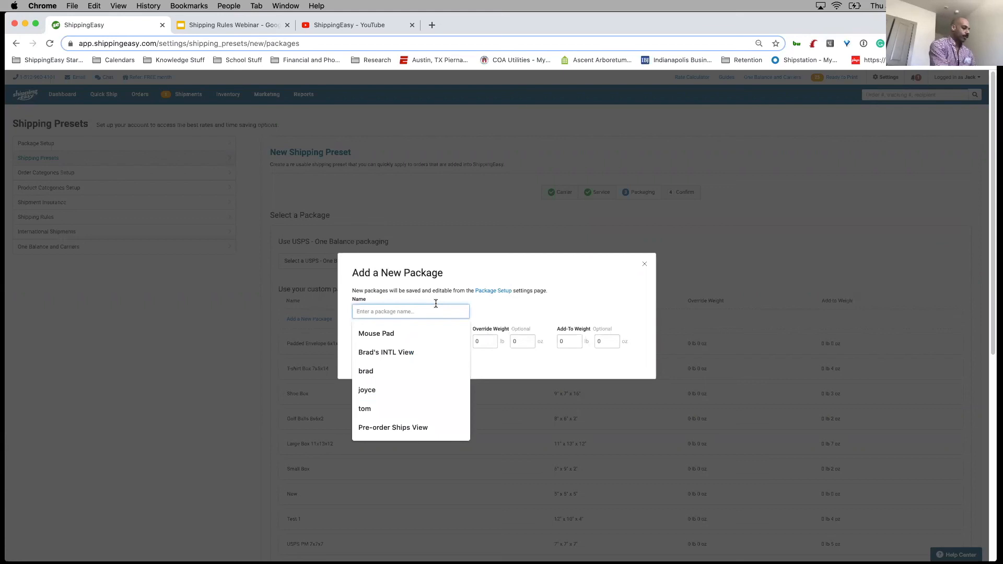
{"action": "type", "text": "big mama"}
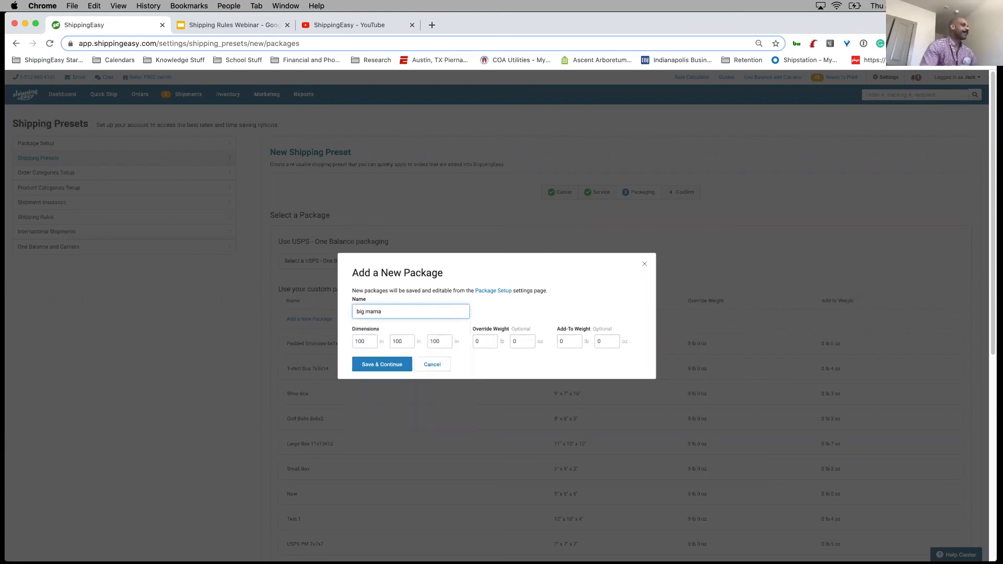
{"action": "left_click", "coordinate": [396, 365]}
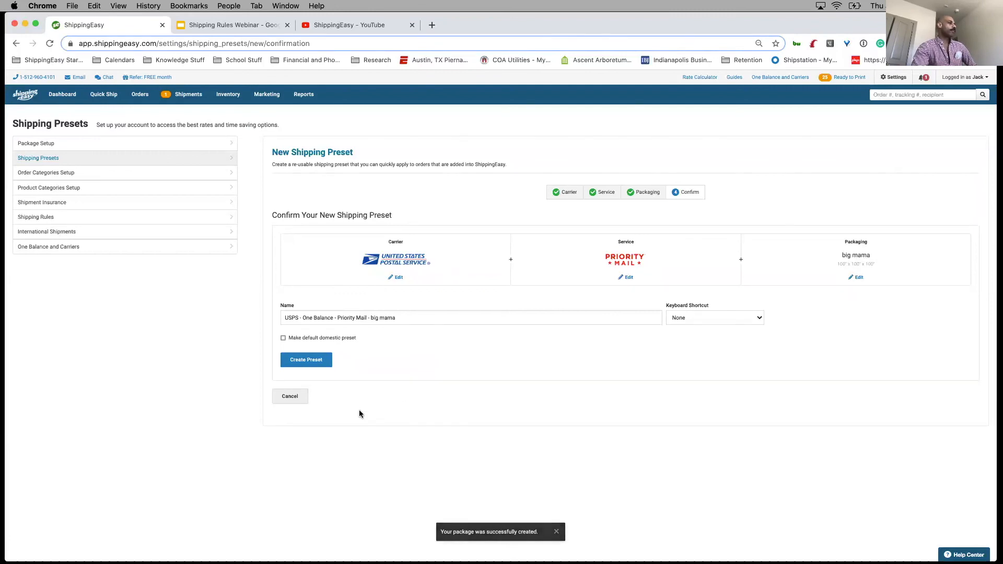
{"action": "left_click", "coordinate": [316, 355]}
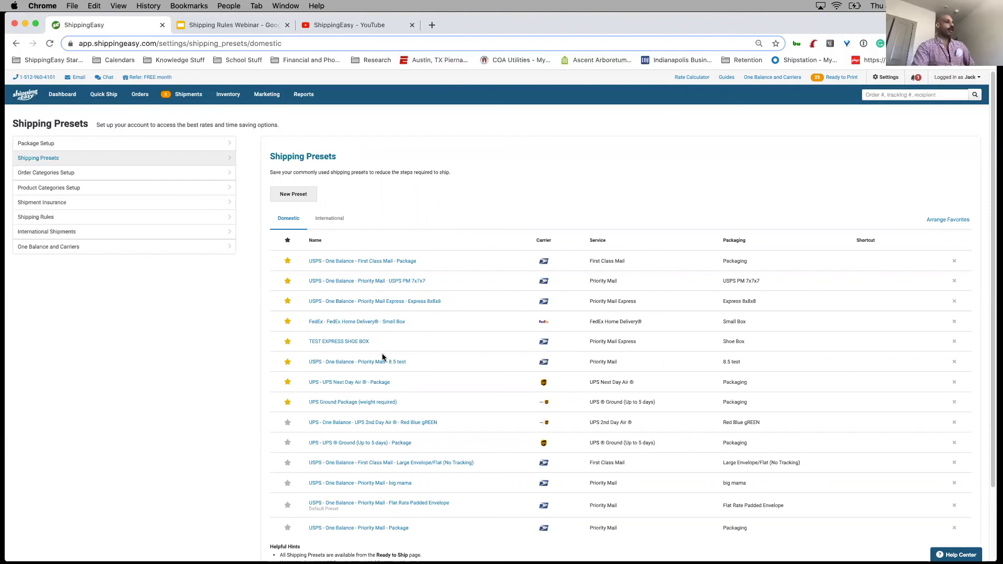
Step: Review the carriers offered for a new preset and in One Balance and Carriers, and briefly open the rate calculator
{"action": "left_click", "coordinate": [280, 199]}
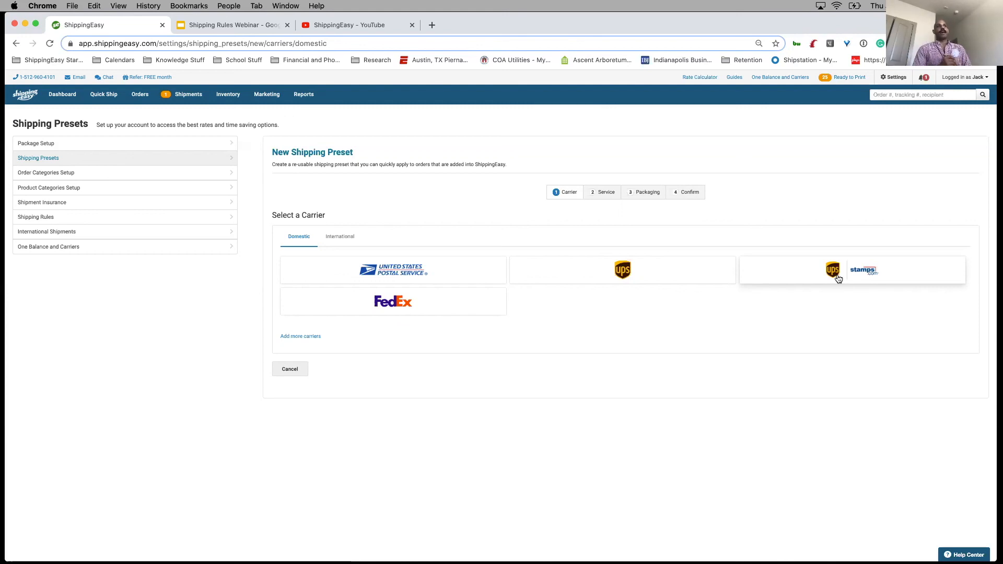
{"action": "left_click", "coordinate": [789, 79]}
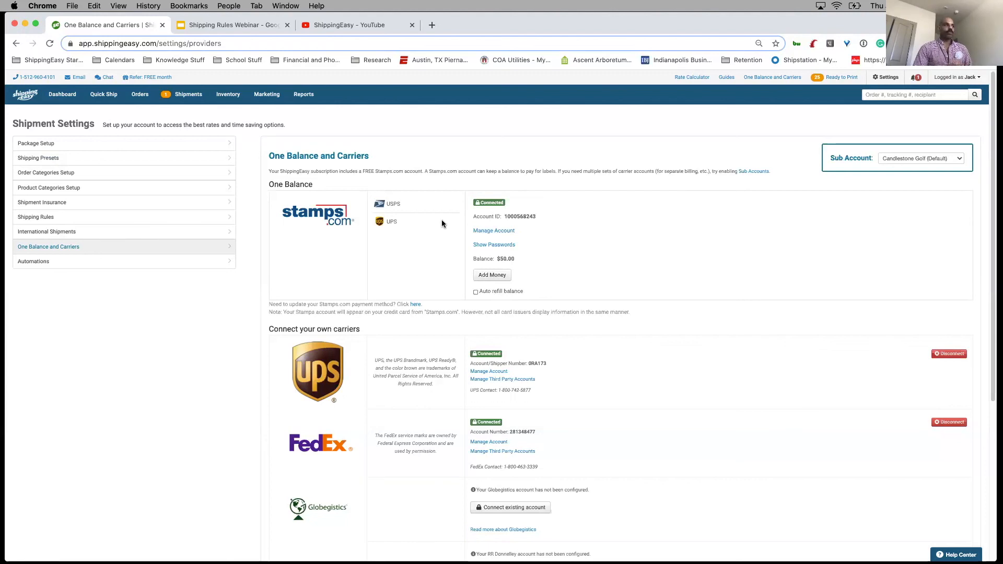
{"action": "left_click", "coordinate": [692, 77]}
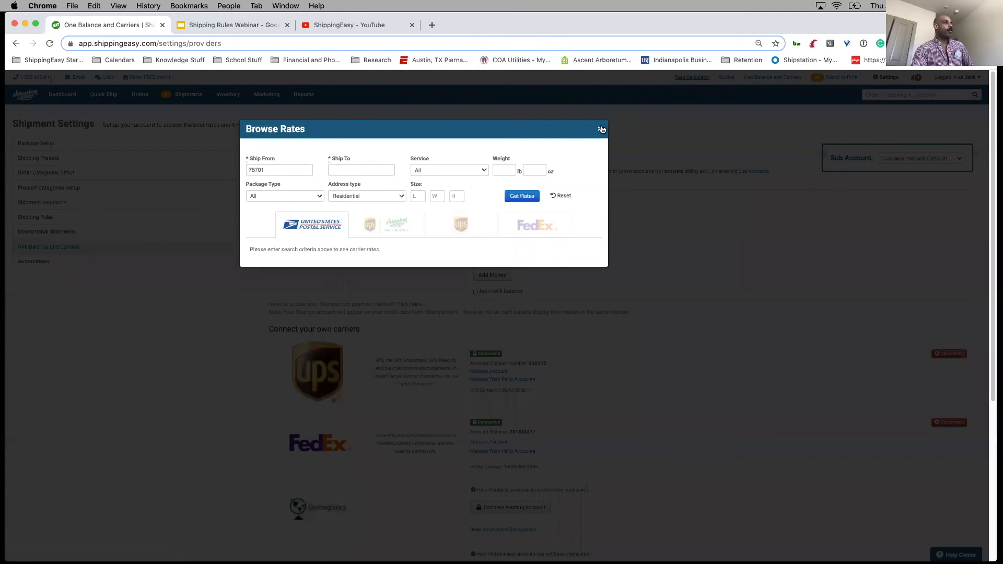
{"action": "left_click", "coordinate": [601, 129]}
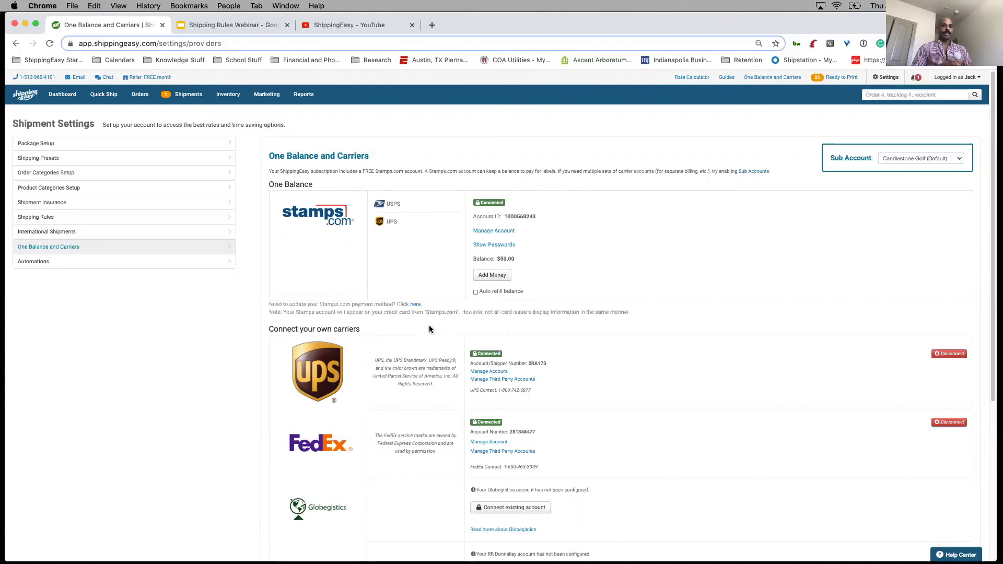
Step: Open the inventory's product catalog and highlight the SKU and name of the 99 Red Balloons product
{"action": "mouse_move", "coordinate": [234, 95]}
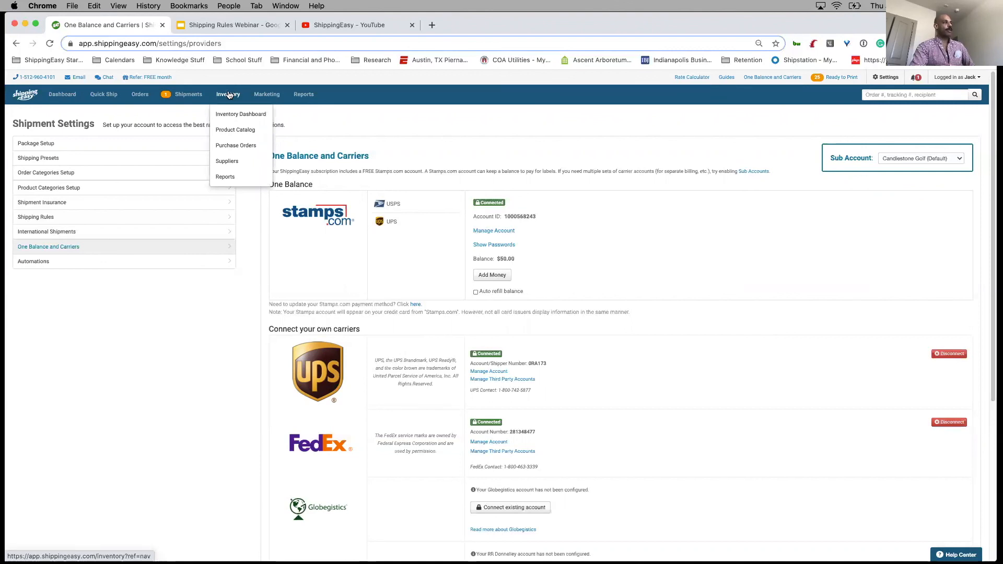
{"action": "left_click", "coordinate": [247, 136]}
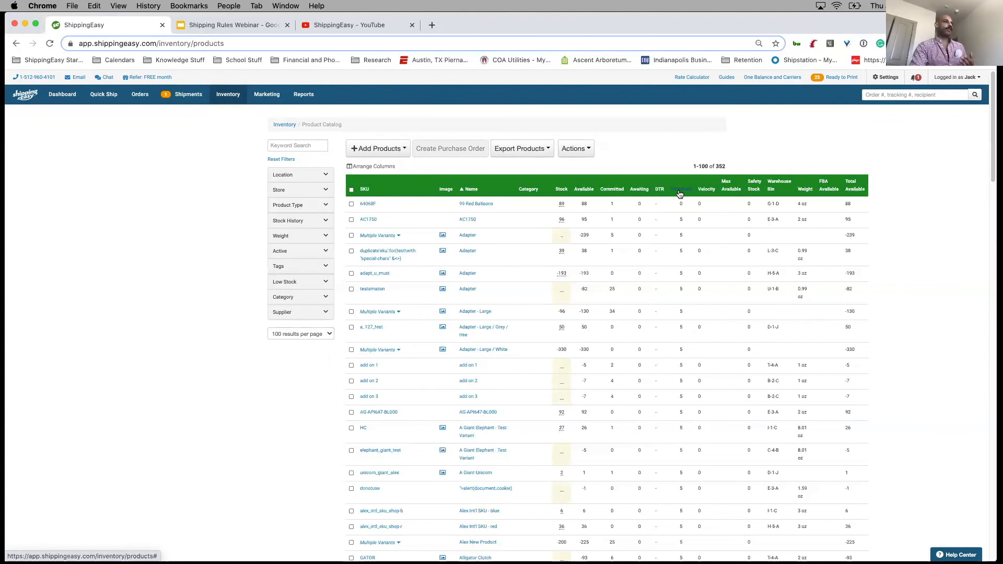
{"action": "left_click_drag", "start_coordinate": [500, 207], "coordinate": [357, 206]}
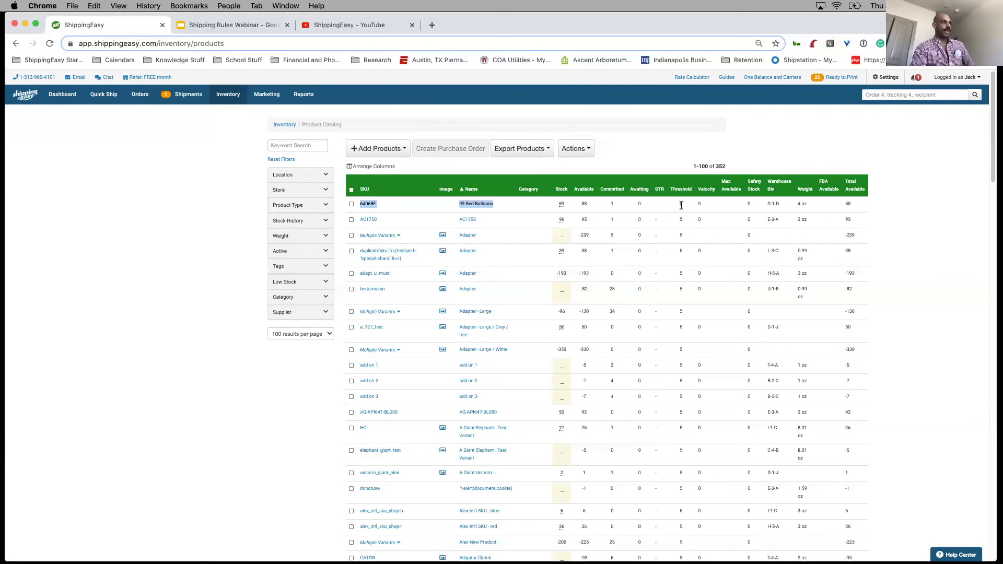
Step: Return to the shipping rules in the settings and open the Back Order Category rule for editing
{"action": "left_click", "coordinate": [877, 79]}
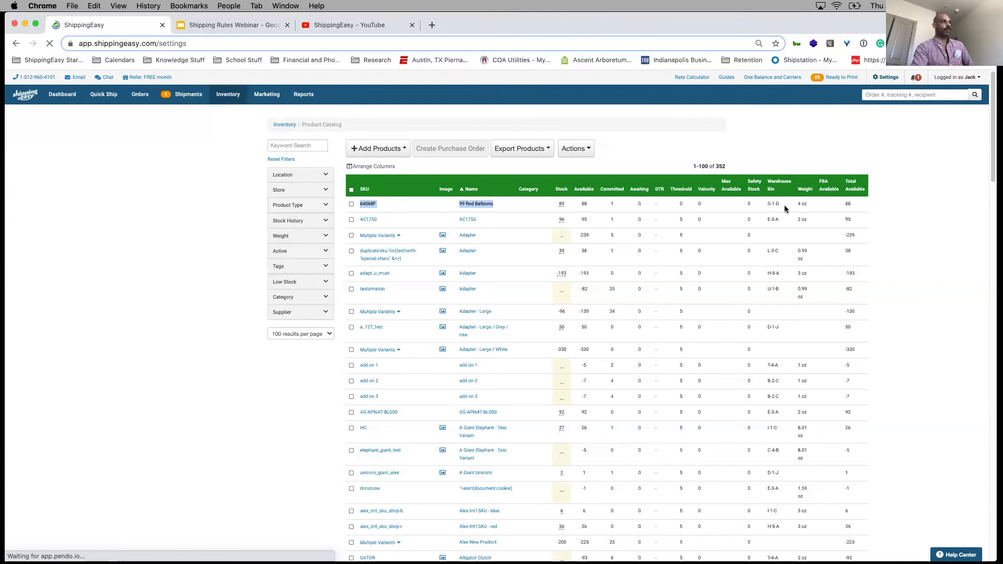
{"action": "left_click", "coordinate": [520, 197]}
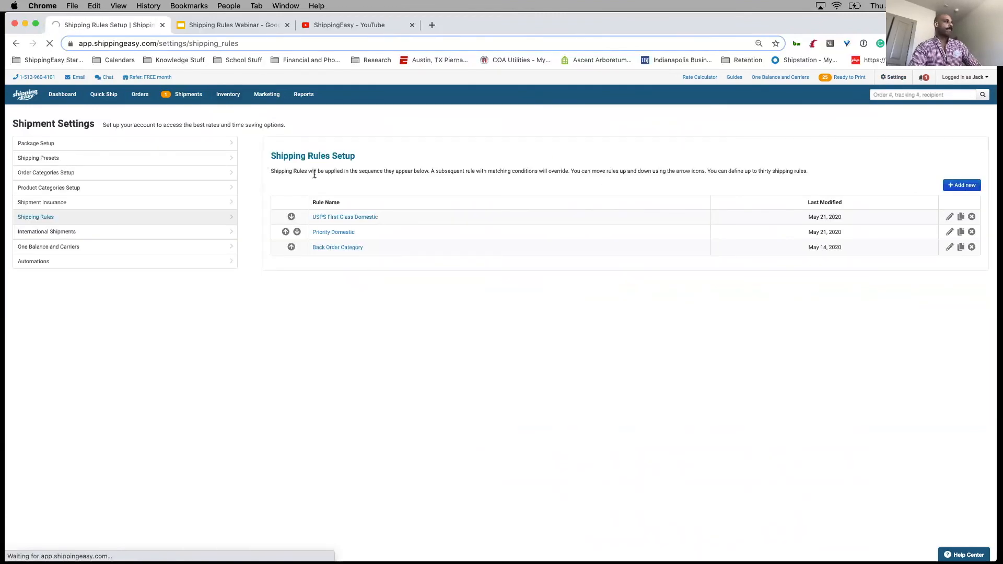
{"action": "left_click", "coordinate": [15, 43]}
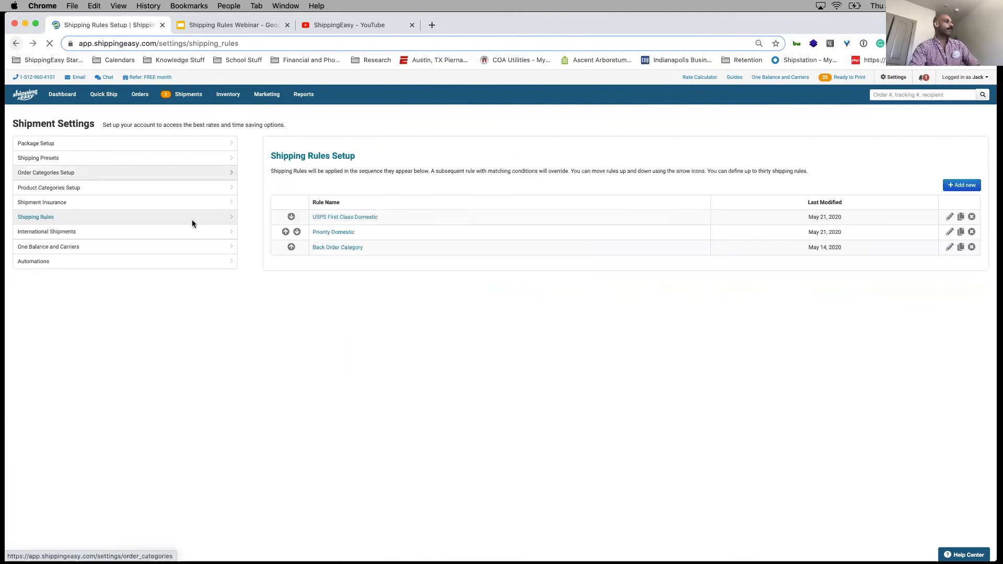
{"action": "left_click", "coordinate": [349, 249]}
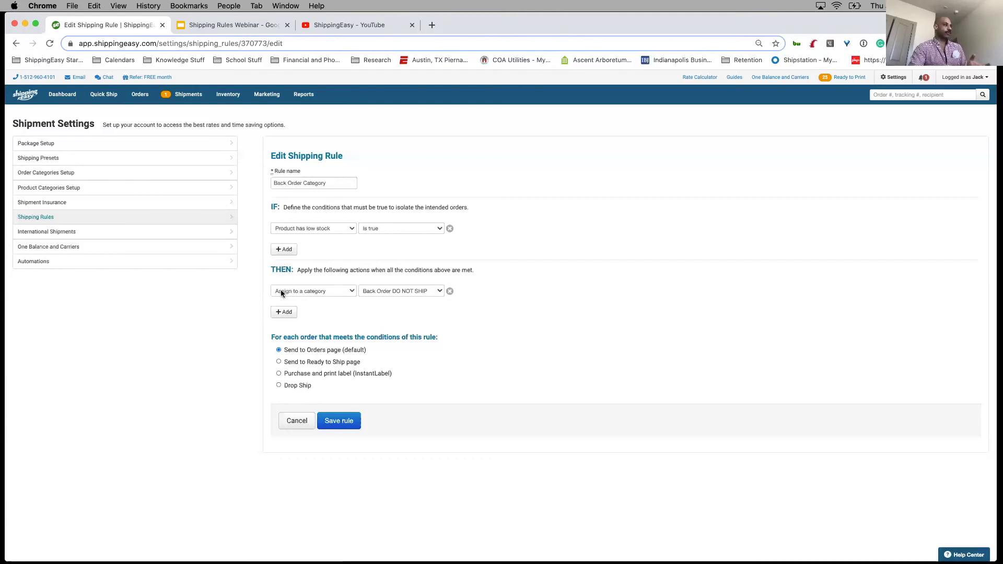
Step: Change the Back Order Category rule's action to Add order tags, view the available tags, and leave the rule without saving
{"action": "left_click", "coordinate": [333, 291]}
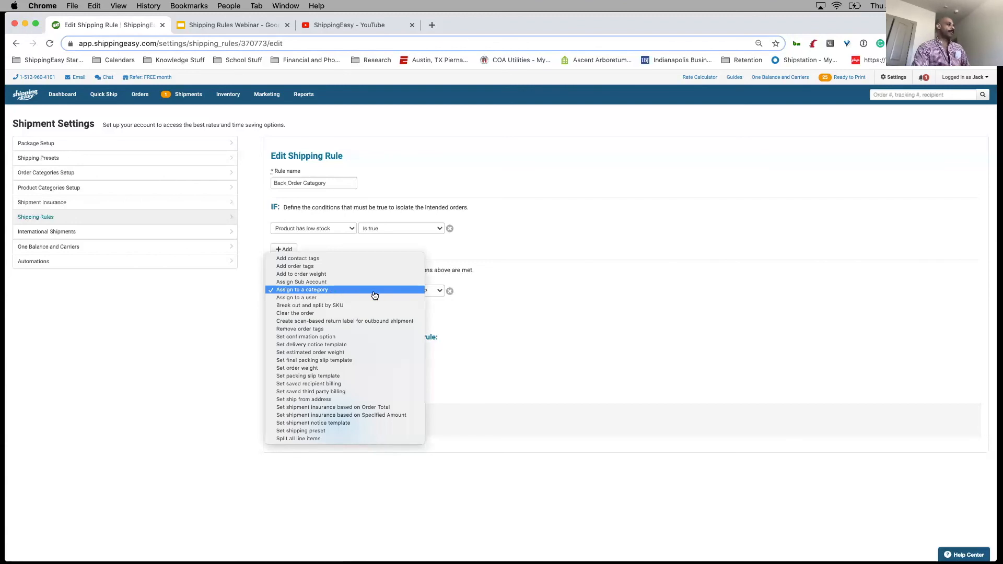
{"action": "left_click", "coordinate": [404, 268]}
{"action": "left_click", "coordinate": [427, 287]}
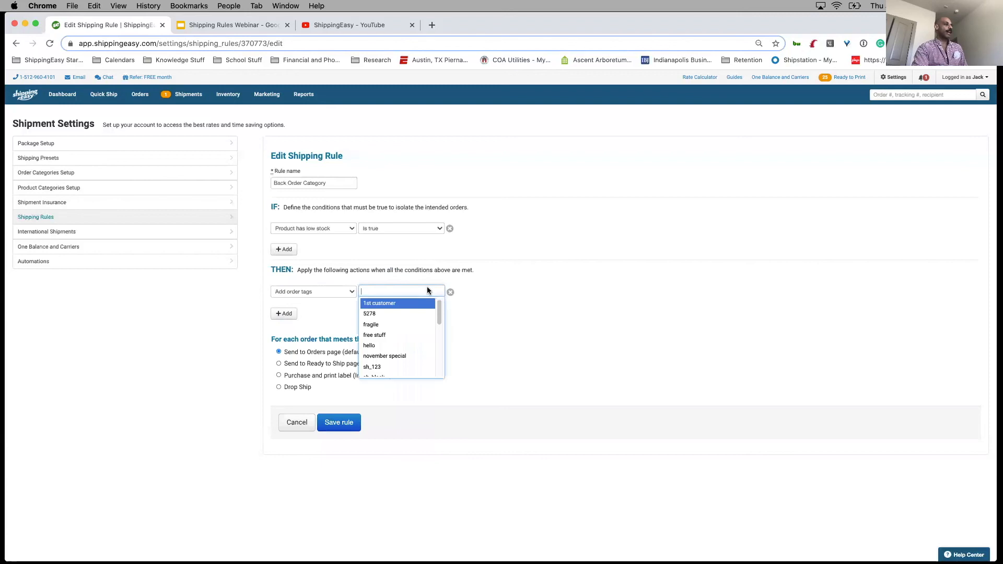
{"action": "left_click", "coordinate": [343, 294]}
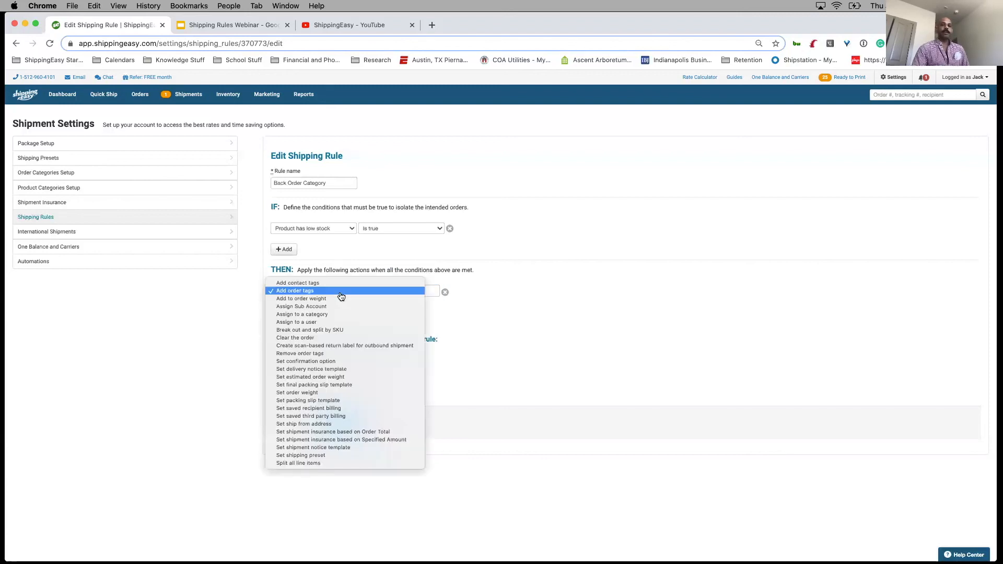
{"action": "left_click", "coordinate": [327, 236]}
{"action": "left_click", "coordinate": [16, 43]}
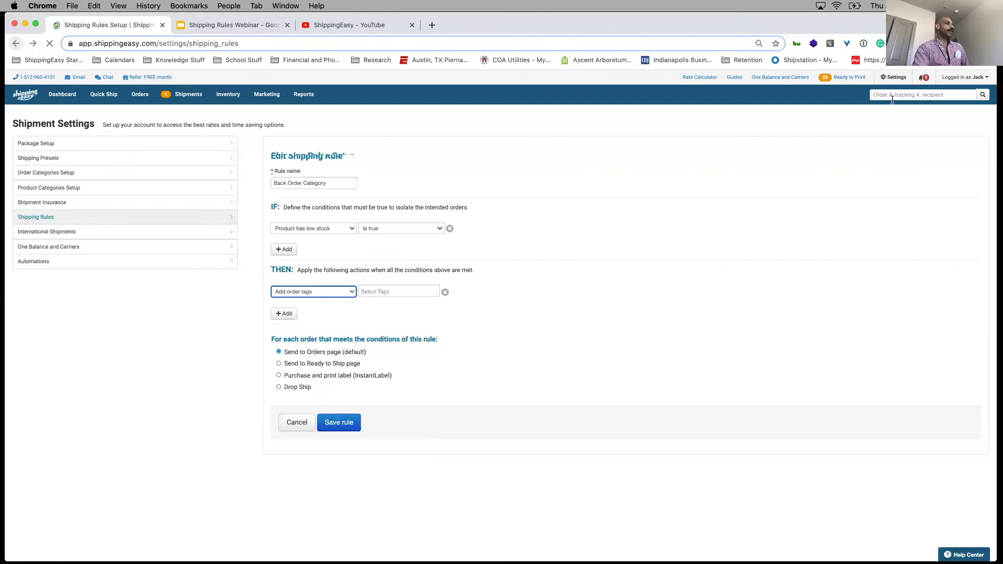
Step: Start a new shipping rule with the condition Order total is greater than or equal to 100.00
{"action": "left_click", "coordinate": [965, 186]}
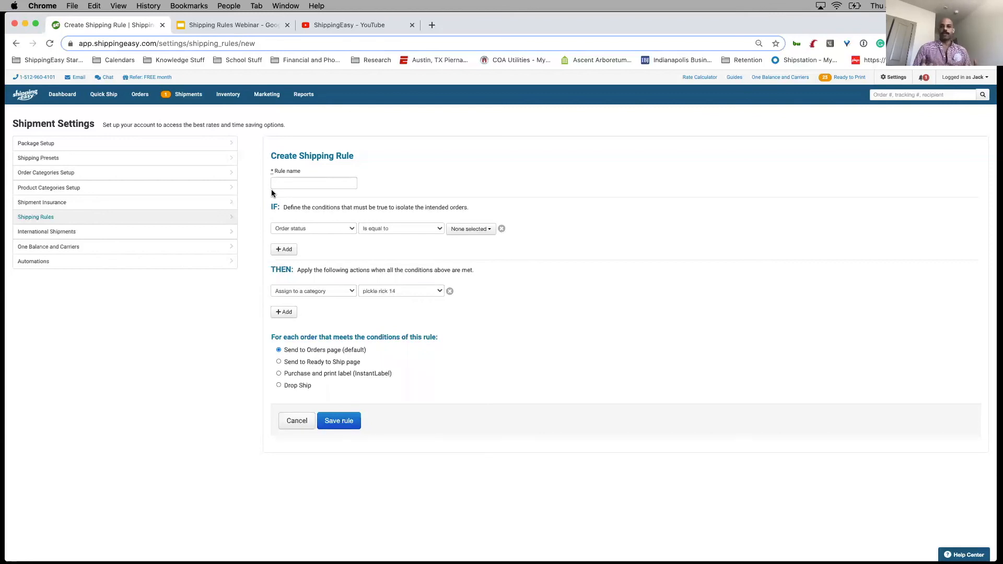
{"action": "left_click", "coordinate": [303, 228]}
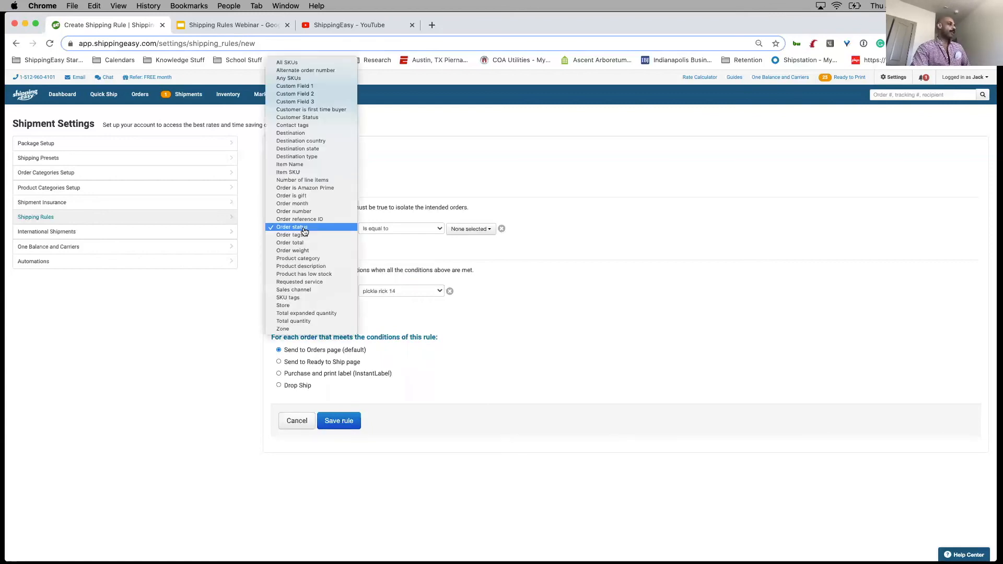
{"action": "left_click", "coordinate": [348, 243]}
{"action": "left_click", "coordinate": [427, 230]}
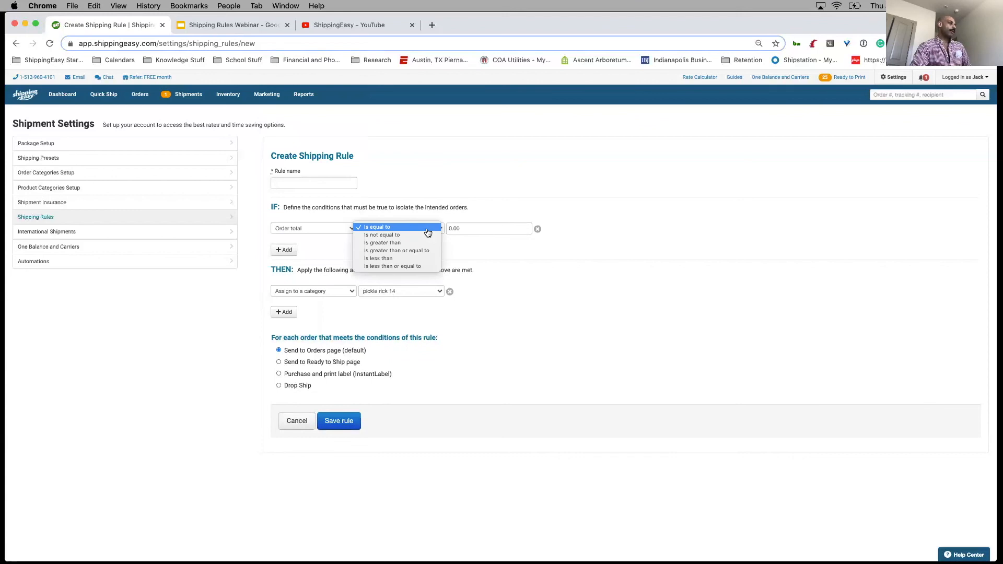
{"action": "left_click", "coordinate": [421, 251]}
{"action": "left_click", "coordinate": [483, 229]}
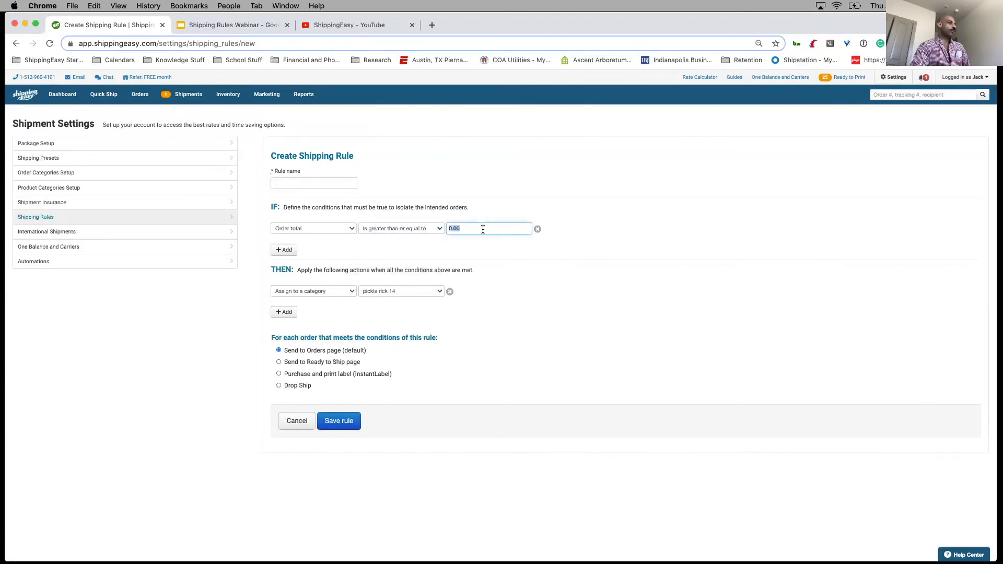
{"action": "type", "text": "100.00"}
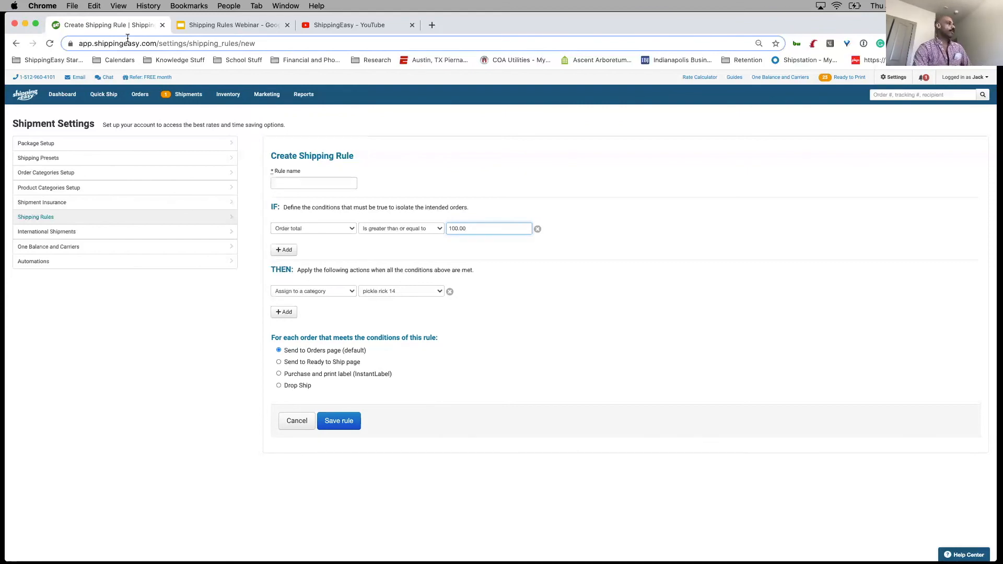
Step: Open the Shopify Golf Store order for Alligator Clutch, add an item named "return of the jedi", and cancel the order edit
{"action": "left_click", "coordinate": [141, 97]}
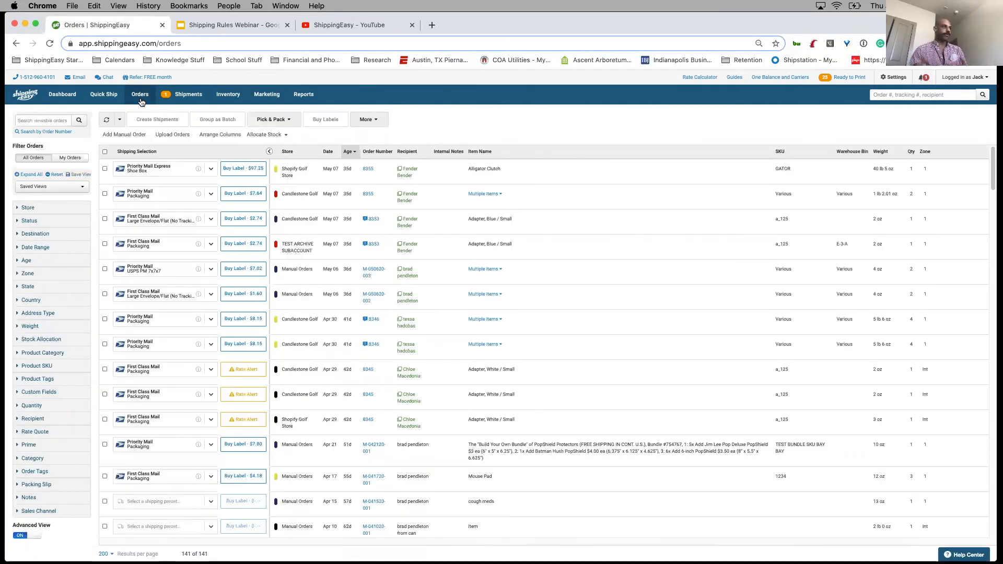
{"action": "left_click", "coordinate": [526, 174]}
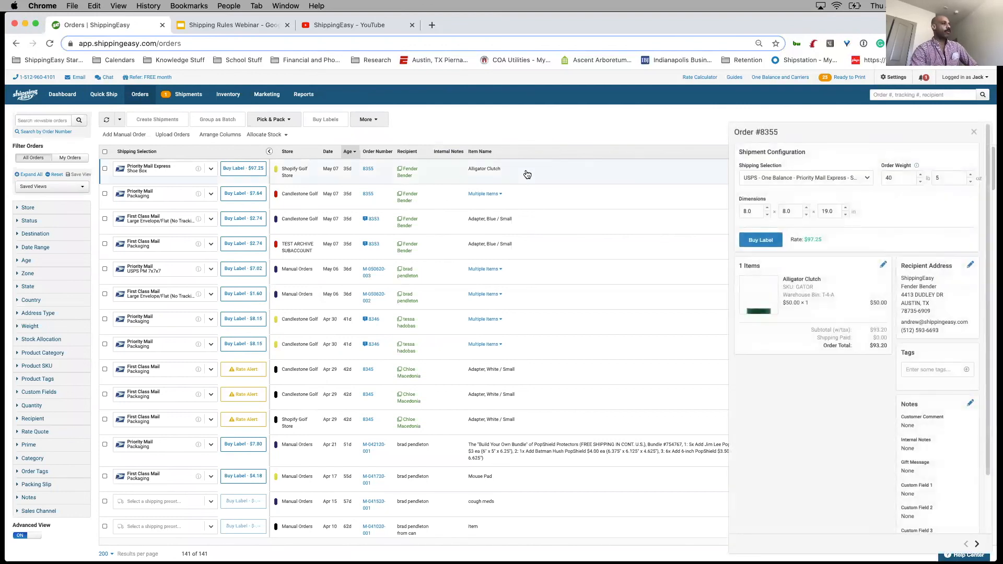
{"action": "left_click", "coordinate": [882, 266]}
{"action": "left_click", "coordinate": [732, 113]}
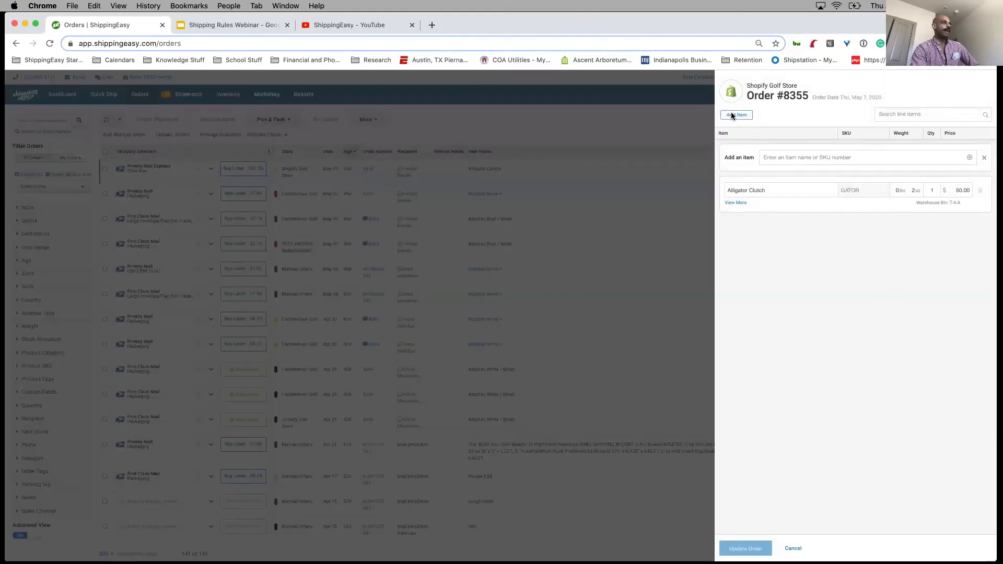
{"action": "left_click", "coordinate": [791, 160]}
{"action": "type", "text": "re"}
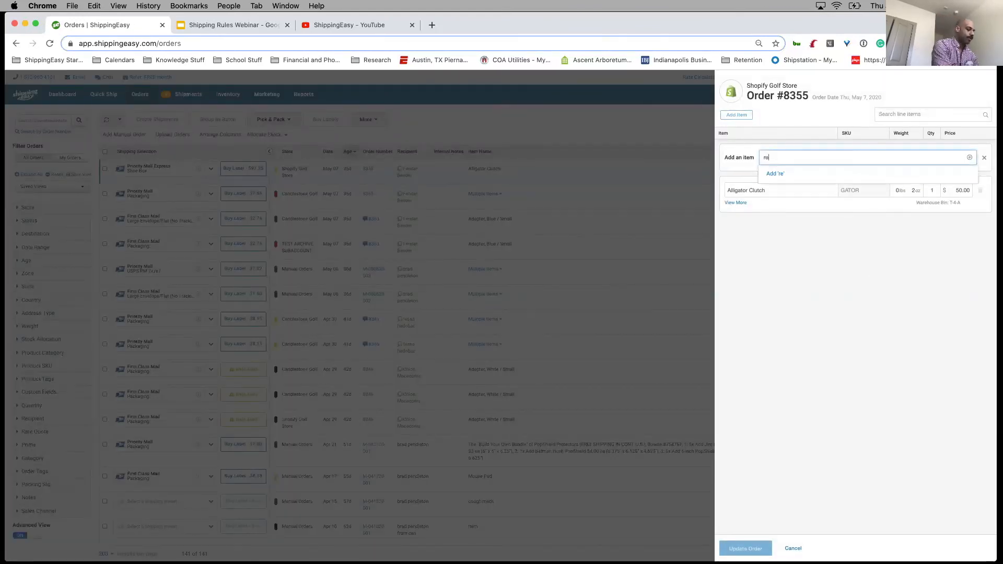
{"action": "type", "text": "turn of the jedi"}
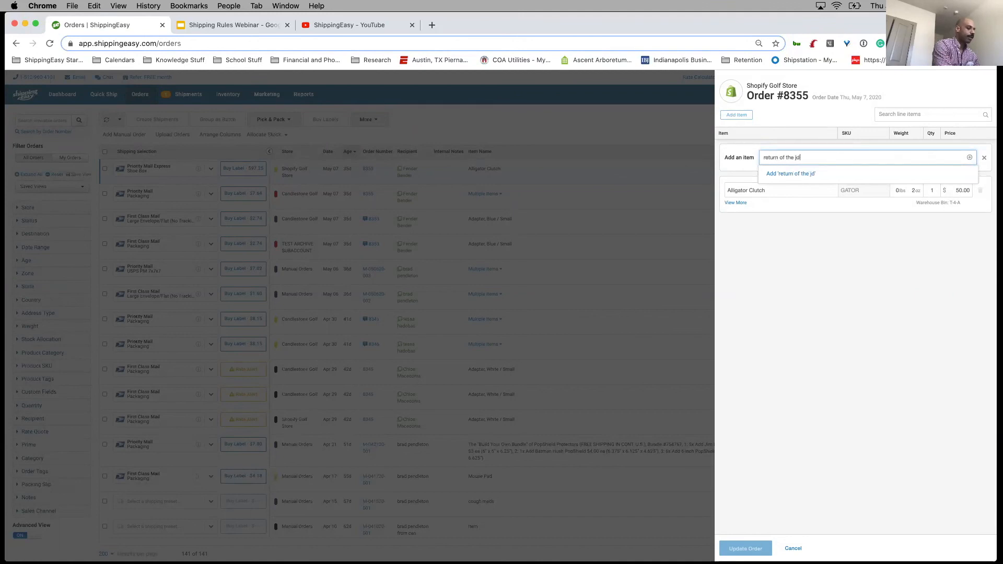
{"action": "key", "text": "Return"}
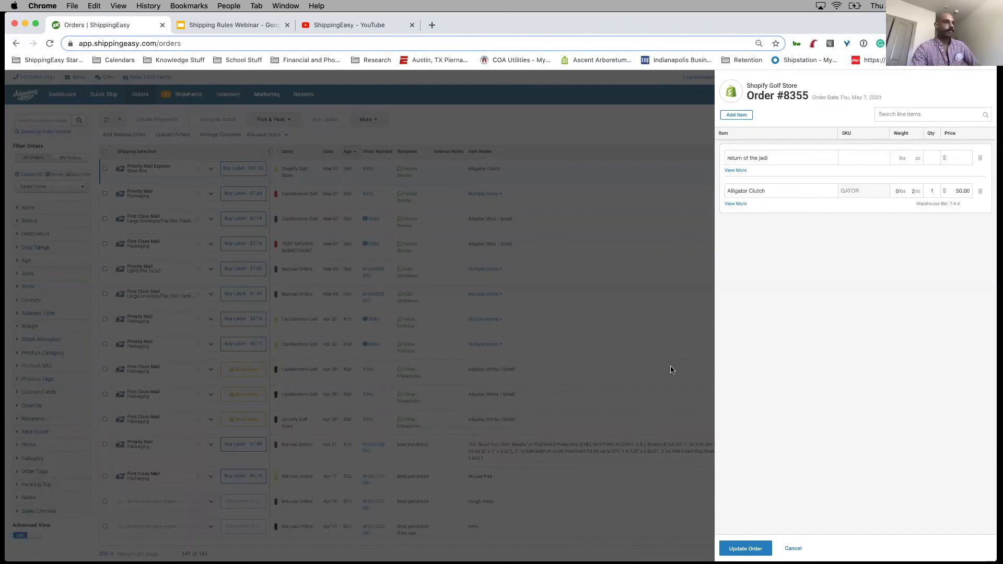
{"action": "left_click", "coordinate": [793, 549]}
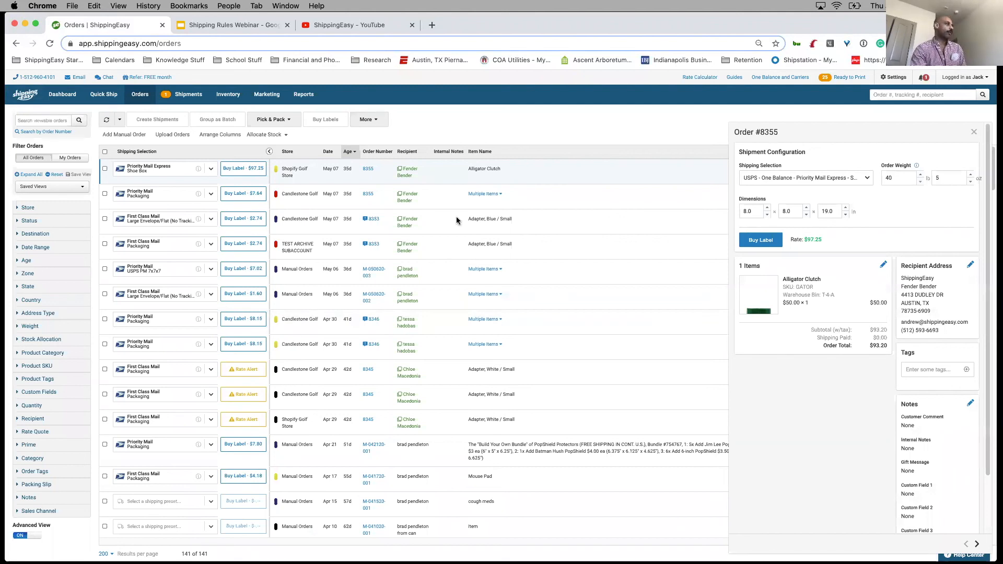
Step: View the details of the first multiple-item Candlestone Golf order, close them, and open the inventory's product catalog
{"action": "left_click", "coordinate": [310, 218]}
{"action": "left_click", "coordinate": [303, 196]}
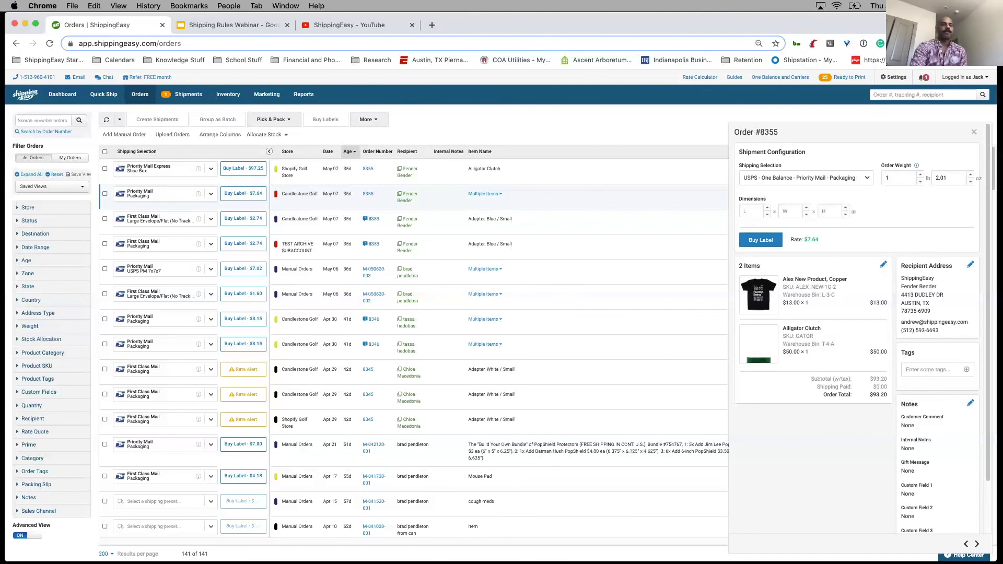
{"action": "left_click", "coordinate": [975, 132]}
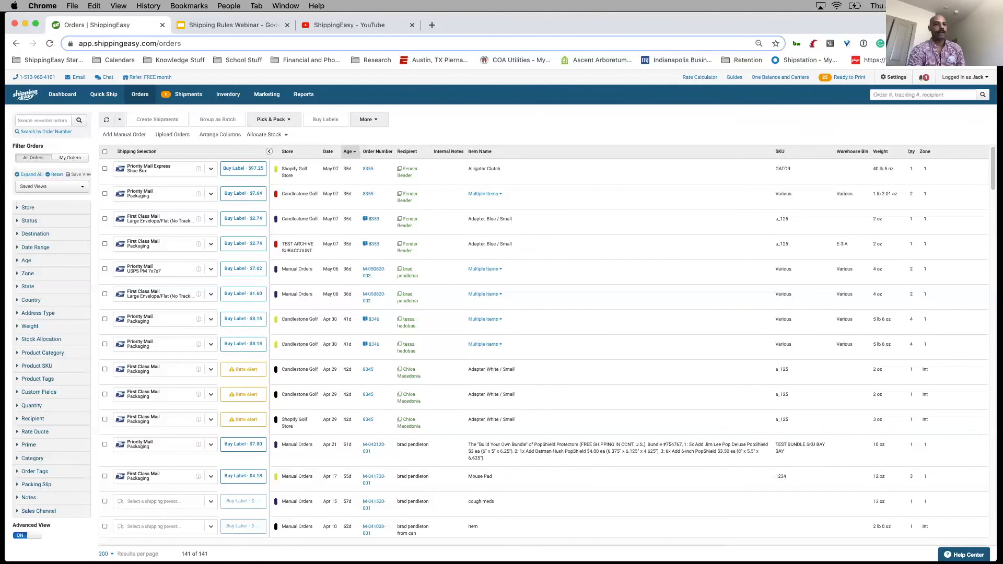
{"action": "mouse_move", "coordinate": [230, 95]}
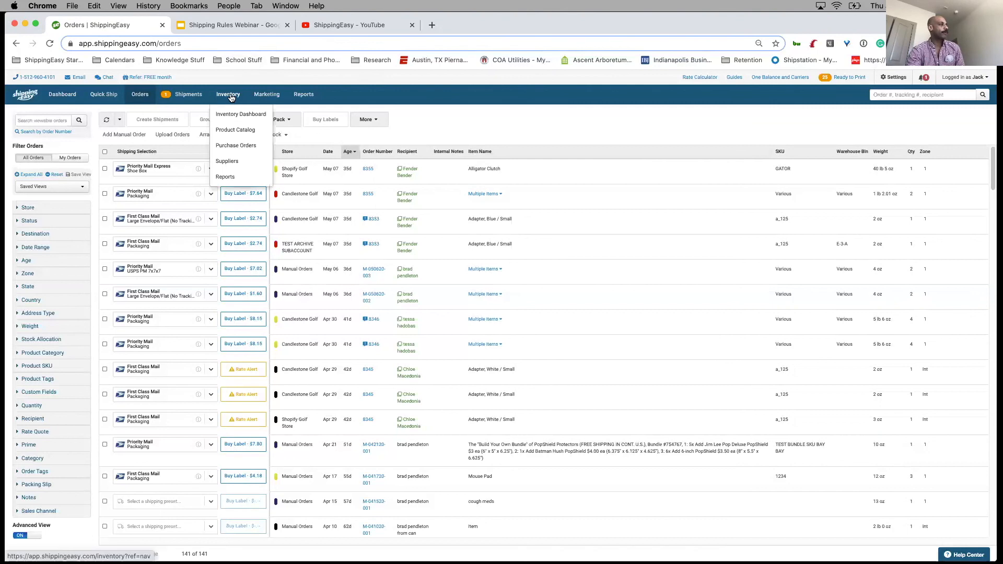
{"action": "left_click", "coordinate": [255, 135]}
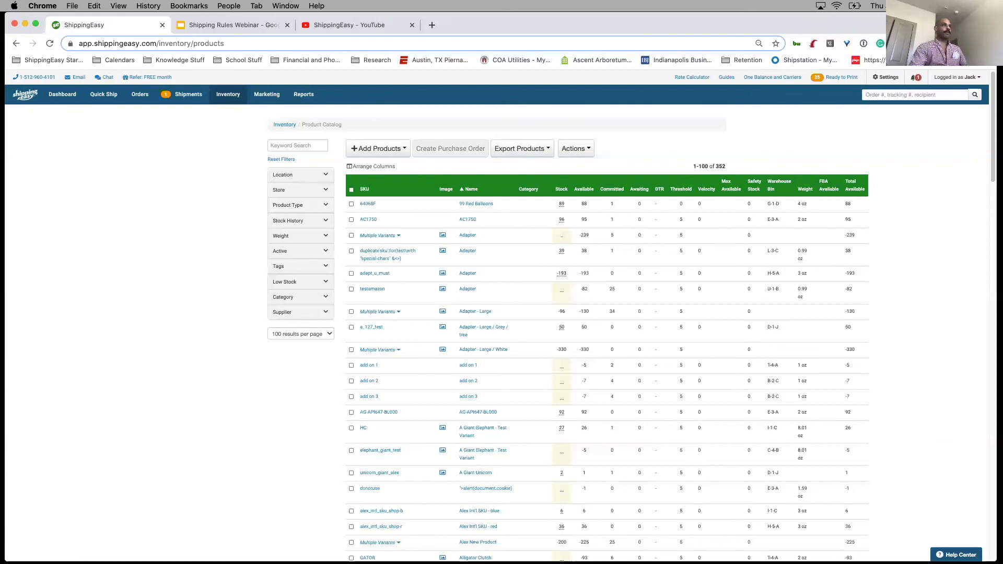
Step: Return to the shipping rules in the settings and start a new rule named "begins with"
{"action": "left_click", "coordinate": [886, 80]}
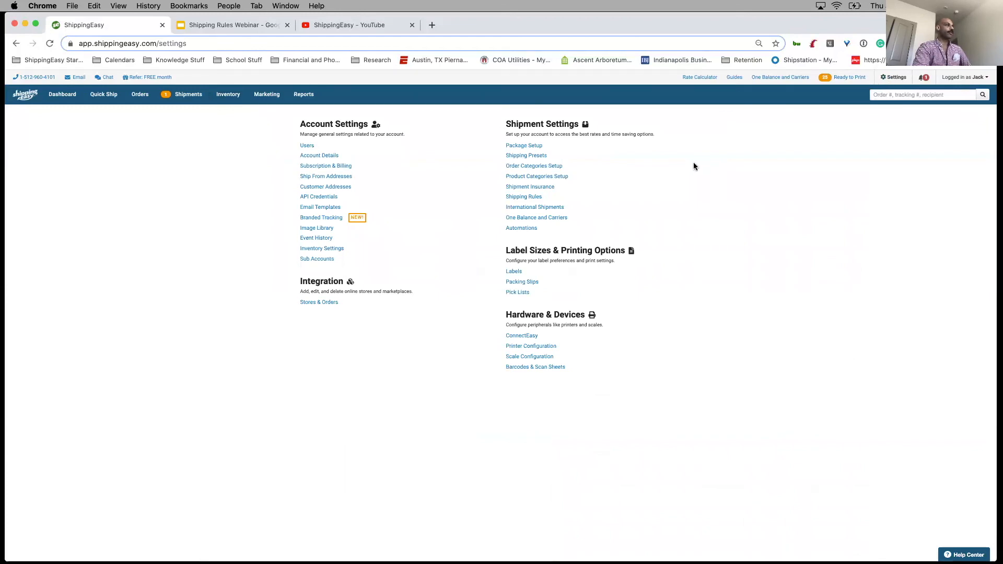
{"action": "left_click", "coordinate": [531, 199]}
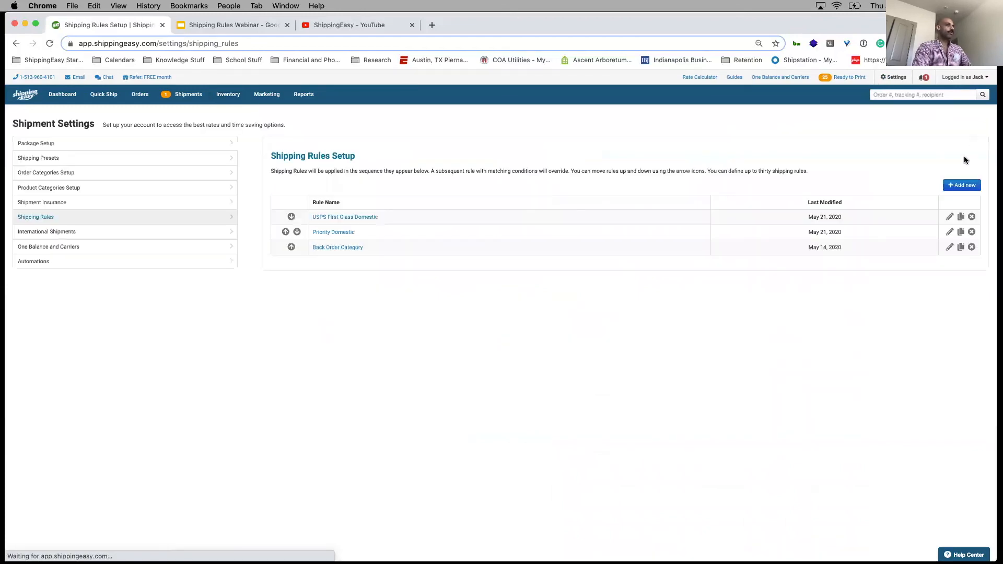
{"action": "left_click", "coordinate": [298, 182]}
{"action": "type", "text": "begins"}
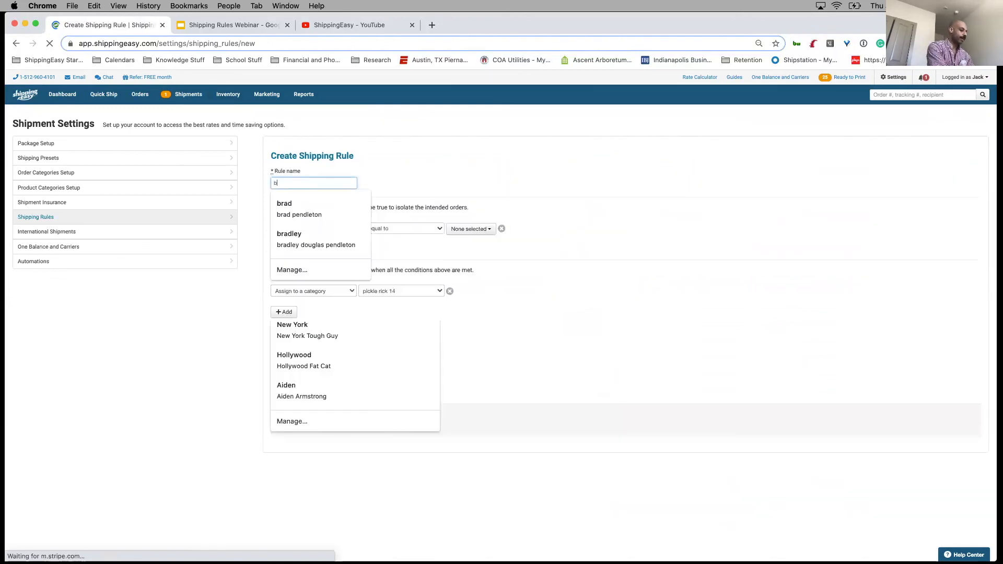
{"action": "key", "text": "BackSpace"}
{"action": "key", "text": "BackSpace"}
{"action": "key", "text": "BackSpace"}
{"action": "key", "text": "BackSpace"}
{"action": "key", "text": "BackSpace"}
{"action": "key", "text": "BackSpace"}
{"action": "key", "text": "BackSpace"}
{"action": "type", "text": "begins with"}
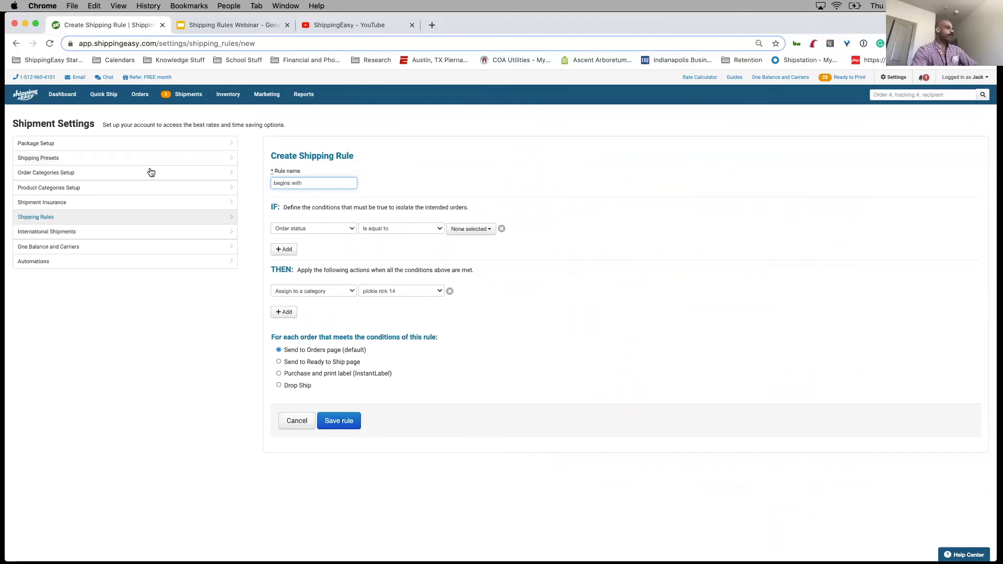
Step: Set the new rule's condition to Item SKU Contains "LH-" and view the available rule actions
{"action": "left_click", "coordinate": [298, 228]}
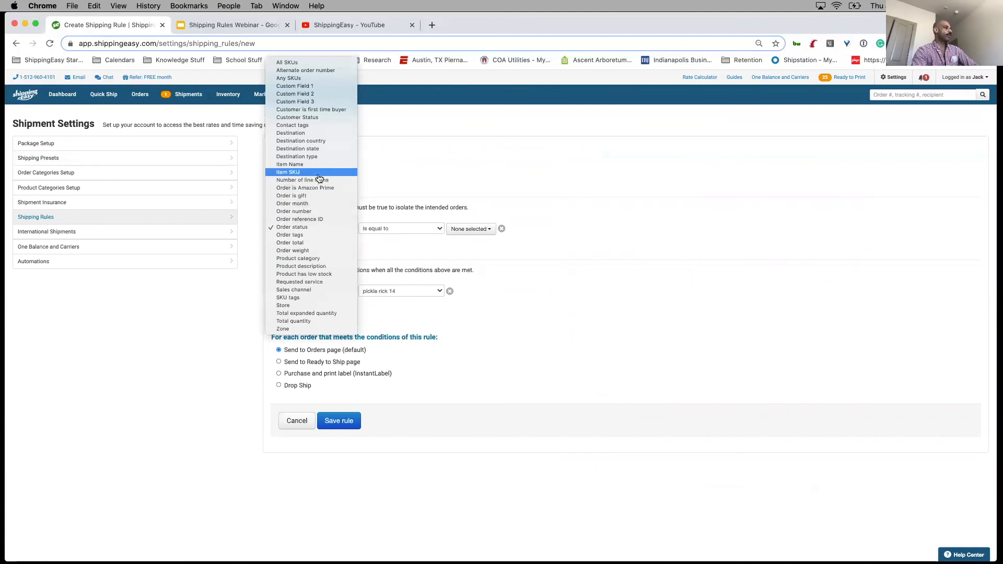
{"action": "left_click", "coordinate": [314, 172]}
{"action": "left_click", "coordinate": [393, 229]}
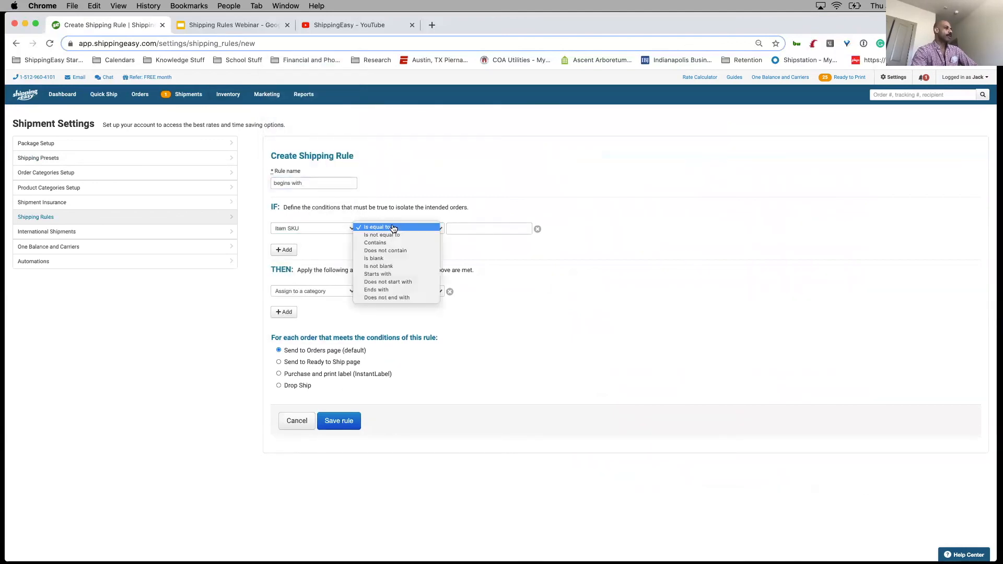
{"action": "left_click", "coordinate": [425, 242]}
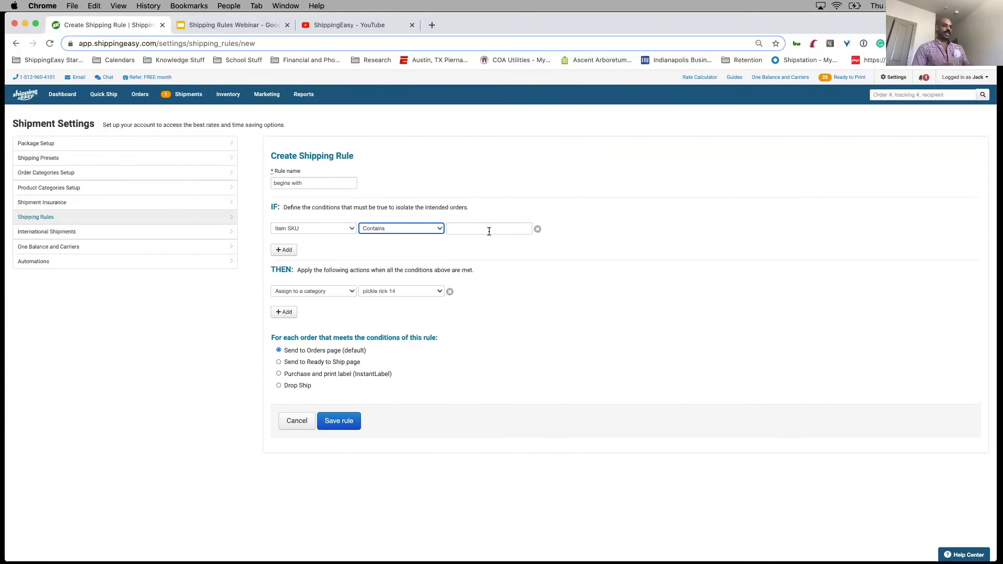
{"action": "left_click", "coordinate": [489, 232]}
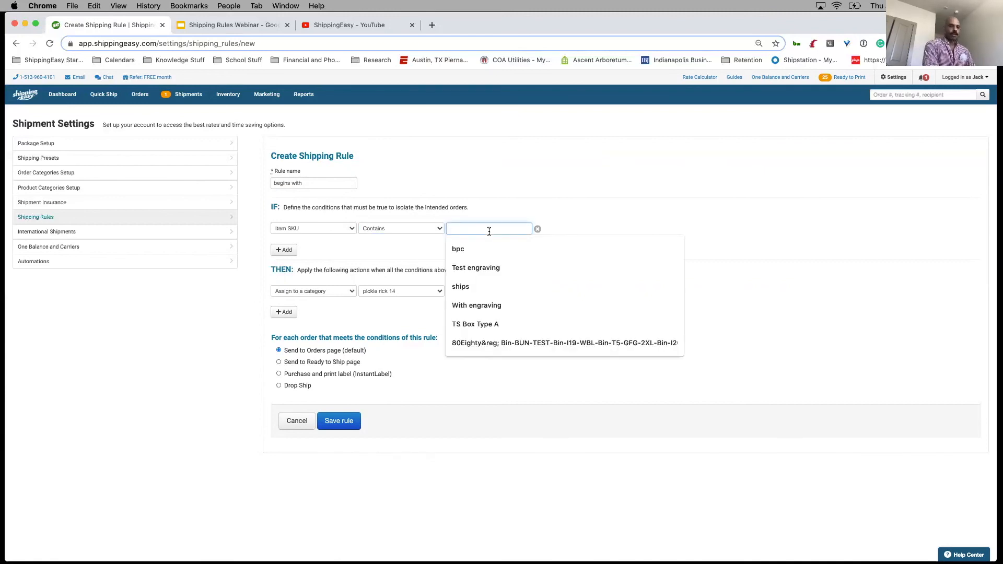
{"action": "type", "text": "IH"}
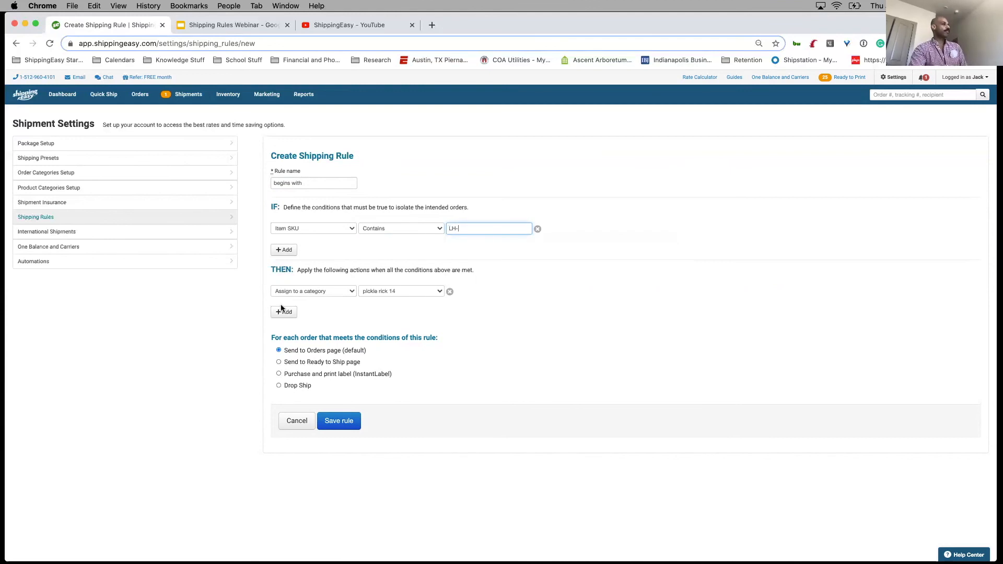
{"action": "left_click", "coordinate": [328, 291]}
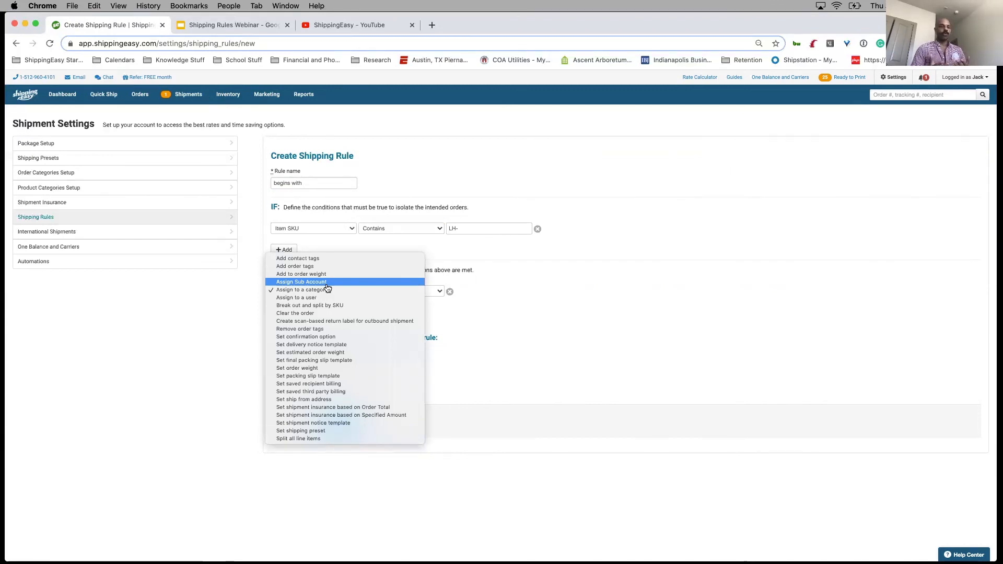
{"action": "left_click", "coordinate": [219, 302]}
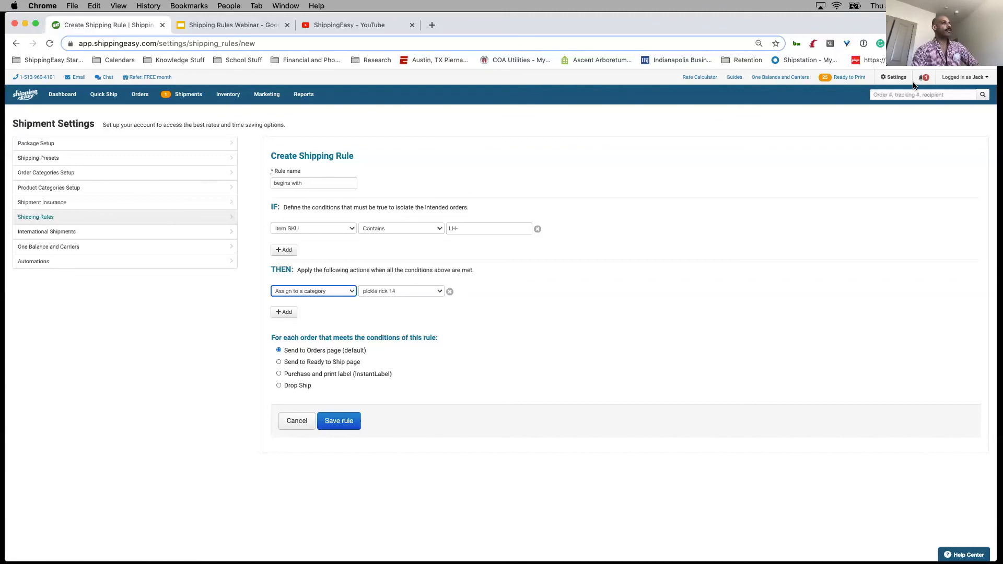
Step: Open Package Setup in the settings and start a new package named "nephew's gift card"
{"action": "left_click", "coordinate": [897, 78]}
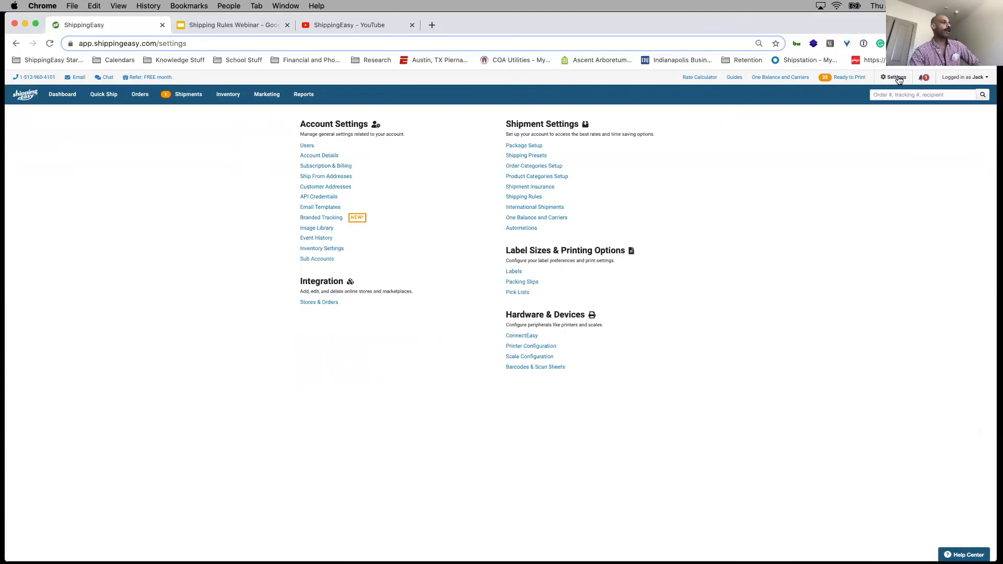
{"action": "left_click", "coordinate": [521, 150]}
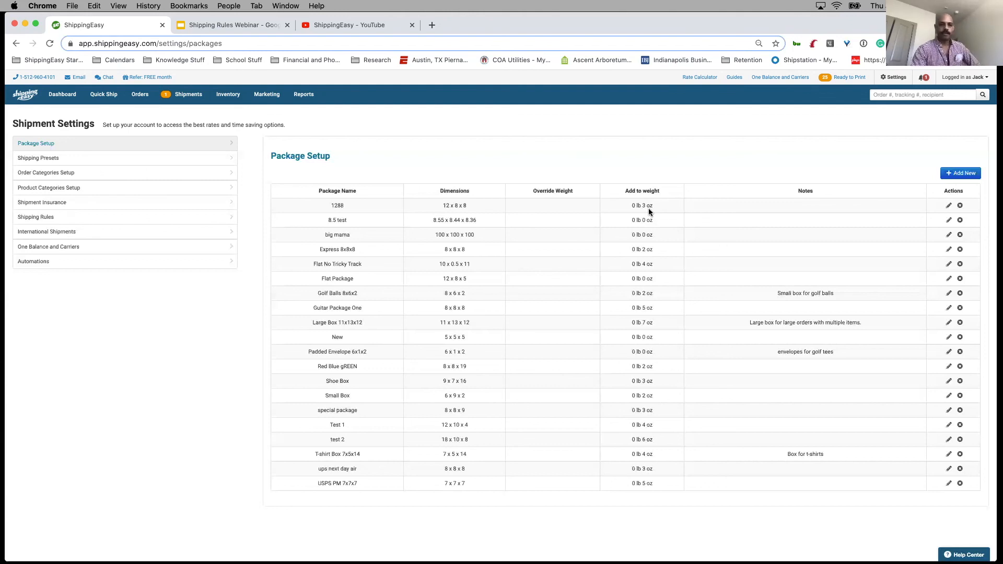
{"action": "left_click", "coordinate": [970, 174]}
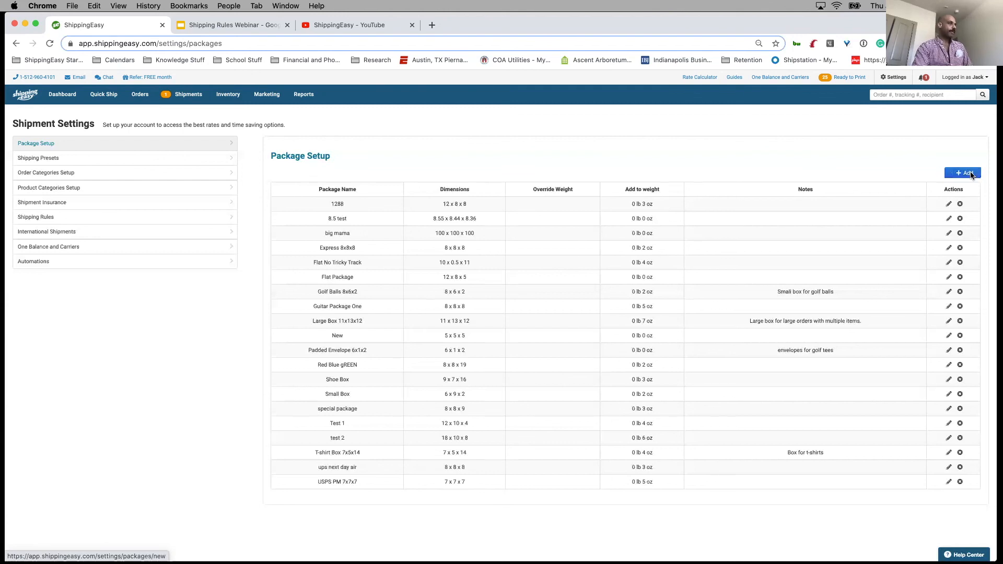
{"action": "left_click", "coordinate": [393, 183]}
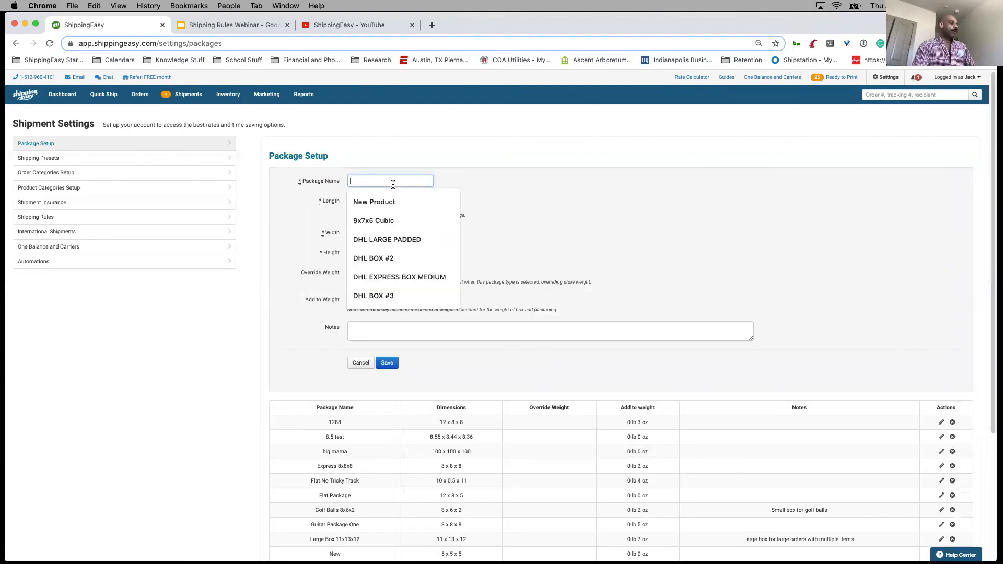
{"action": "type", "text": "n"}
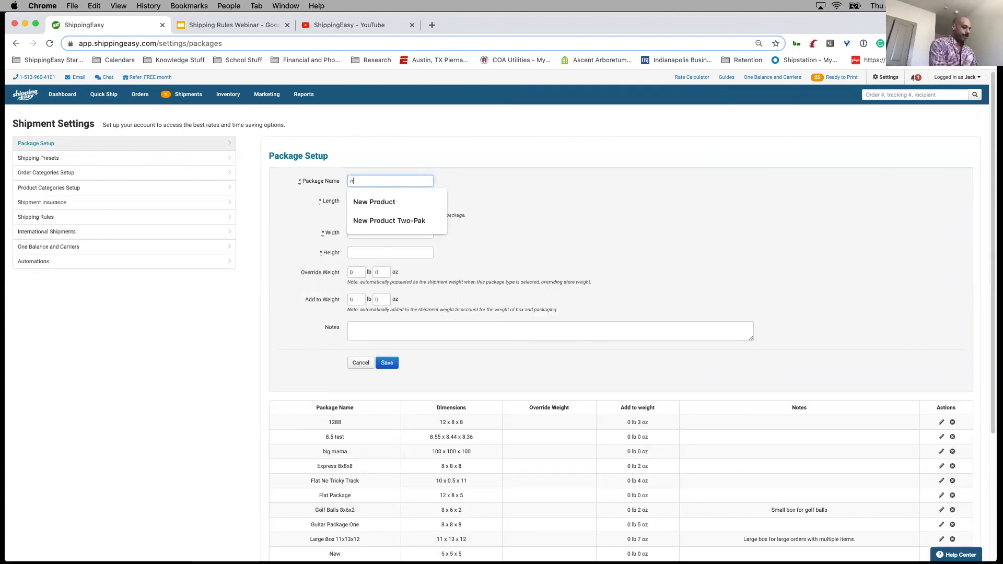
{"action": "type", "text": "ephew's gift card"}
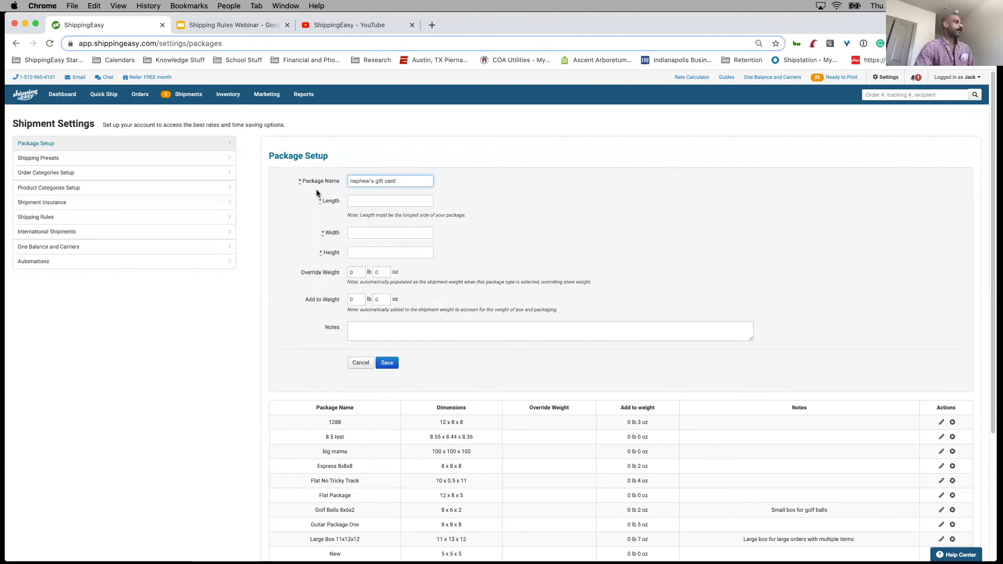
Step: Set the new package's length, width and height to 25 each
{"action": "left_click", "coordinate": [367, 203]}
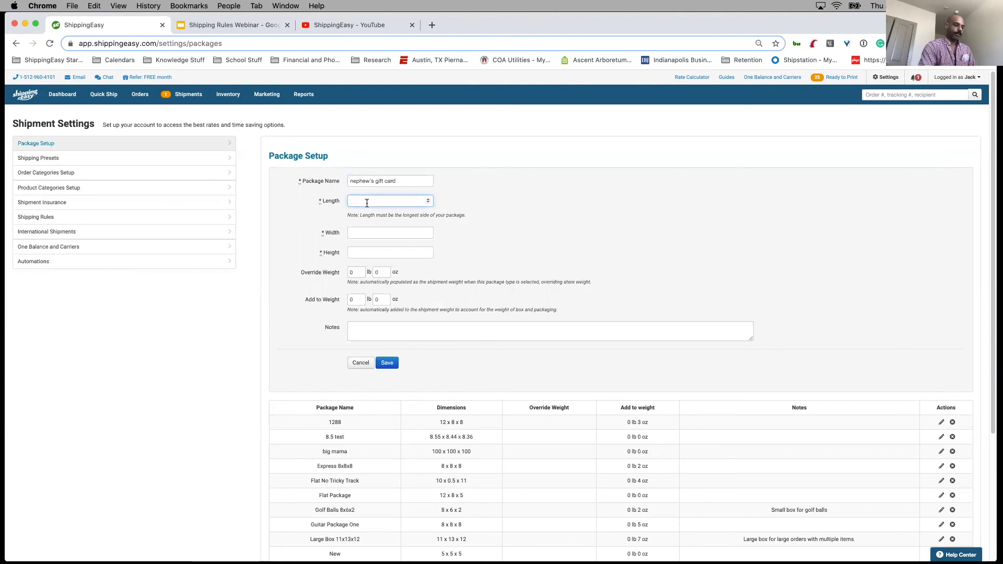
{"action": "type", "text": "25"}
{"action": "key", "text": "Tab"}
{"action": "type", "text": "25"}
{"action": "key", "text": "Tab"}
{"action": "type", "text": "25"}
{"action": "key", "text": "Tab"}
Step: Set the package's Add to Weight to 3 oz, enter the note "accidentally sent to self", and save the package
{"action": "left_click", "coordinate": [381, 299]}
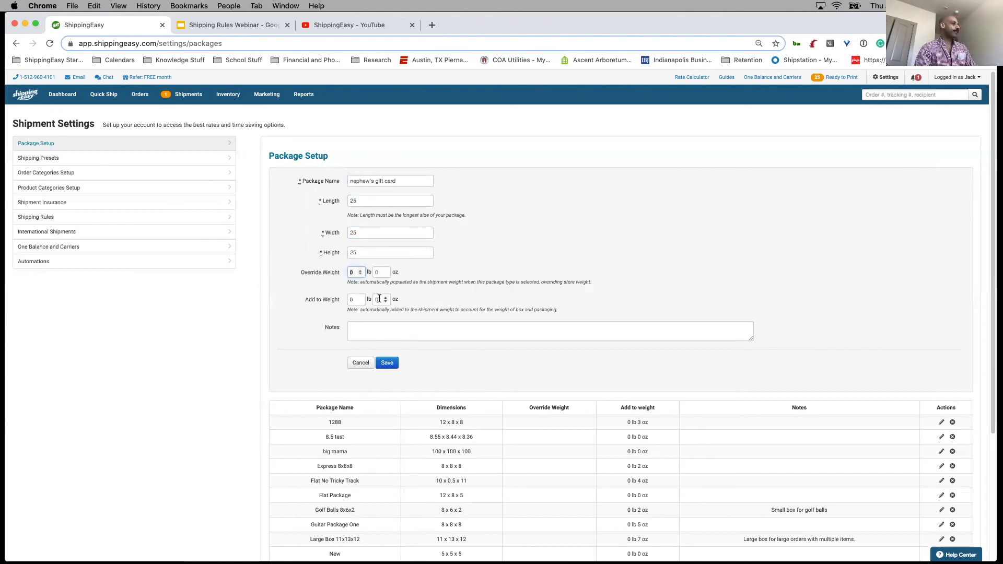
{"action": "key", "text": "BackSpace"}
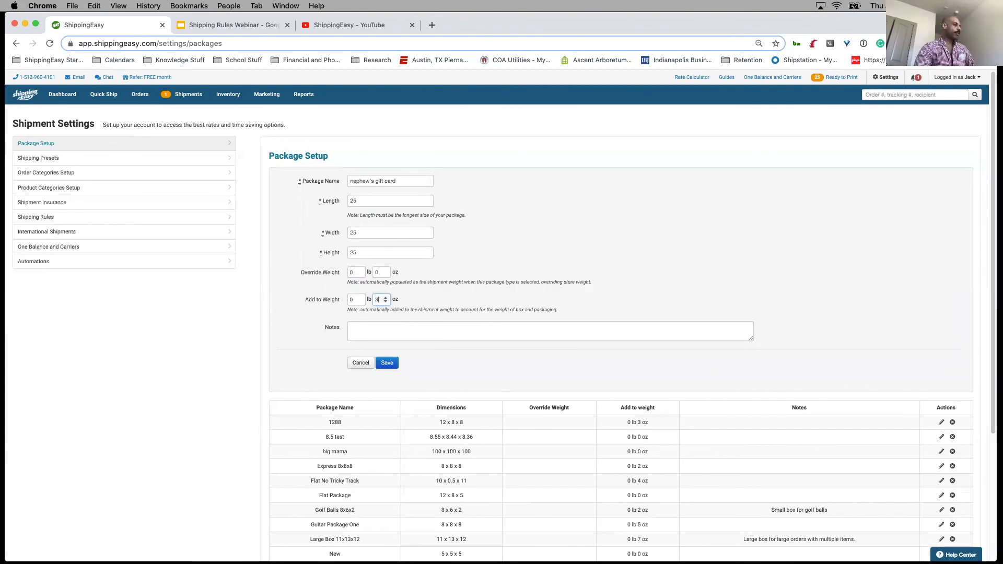
{"action": "left_click", "coordinate": [422, 335]}
{"action": "type", "text": "accidentally sent to self"}
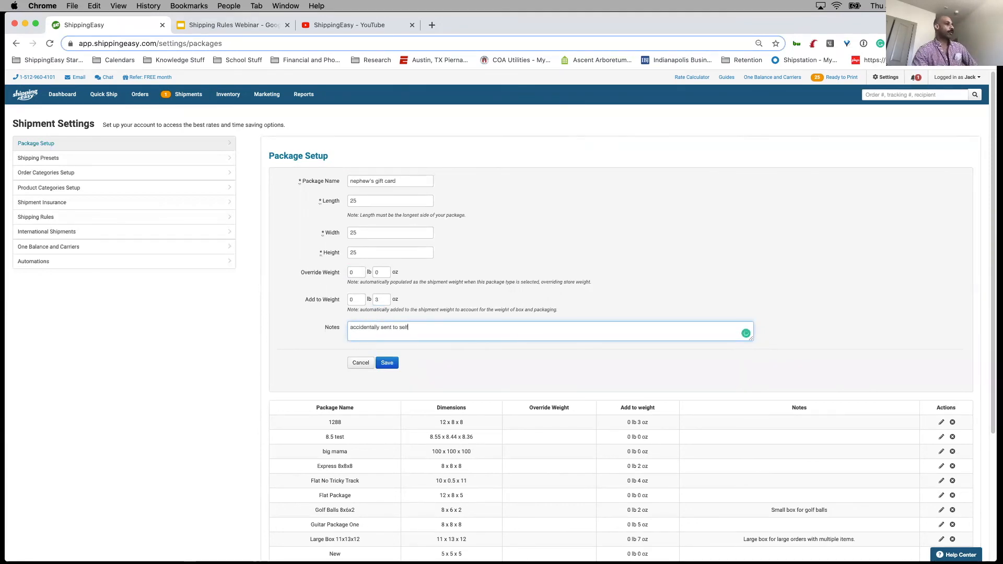
{"action": "left_click", "coordinate": [389, 363]}
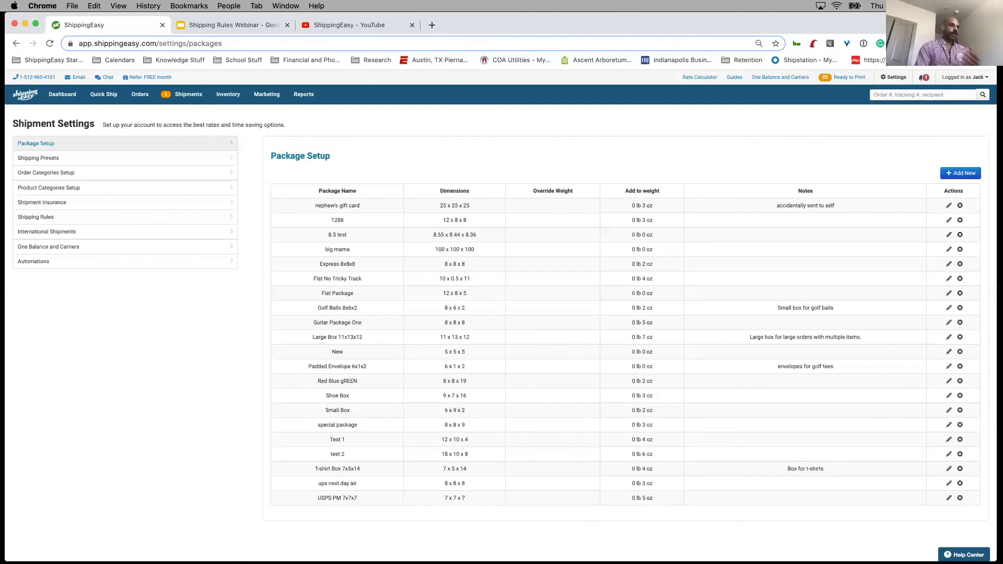
Step: Return to the shipping rules settings and start a new rule named "split back order"
{"action": "left_click", "coordinate": [27, 218]}
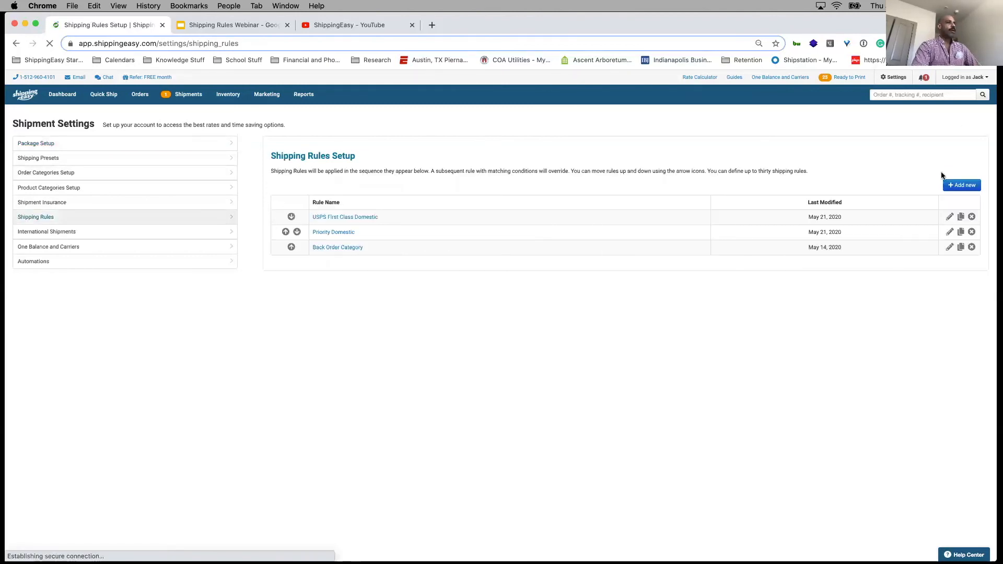
{"action": "left_click", "coordinate": [968, 185]}
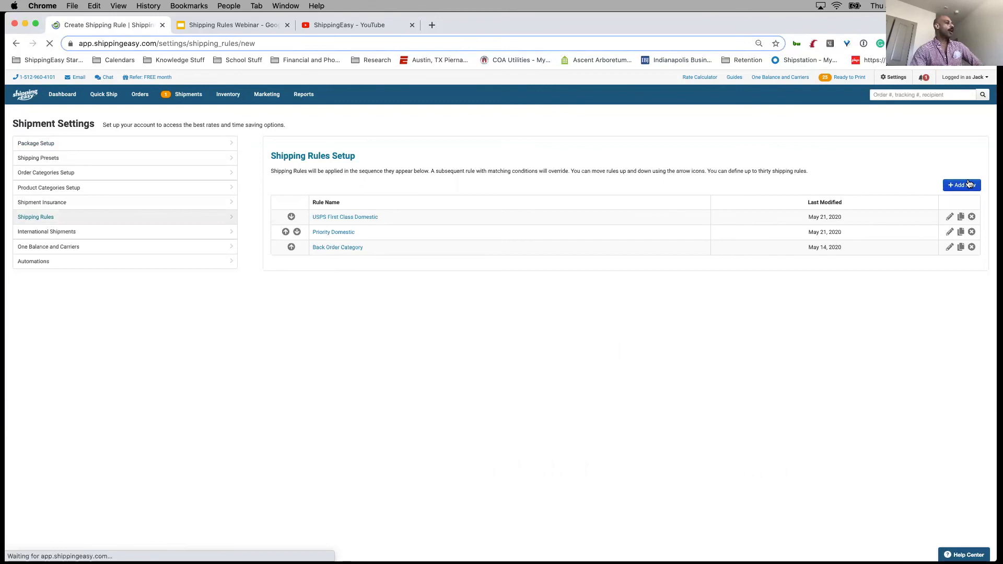
{"action": "left_click", "coordinate": [14, 46]}
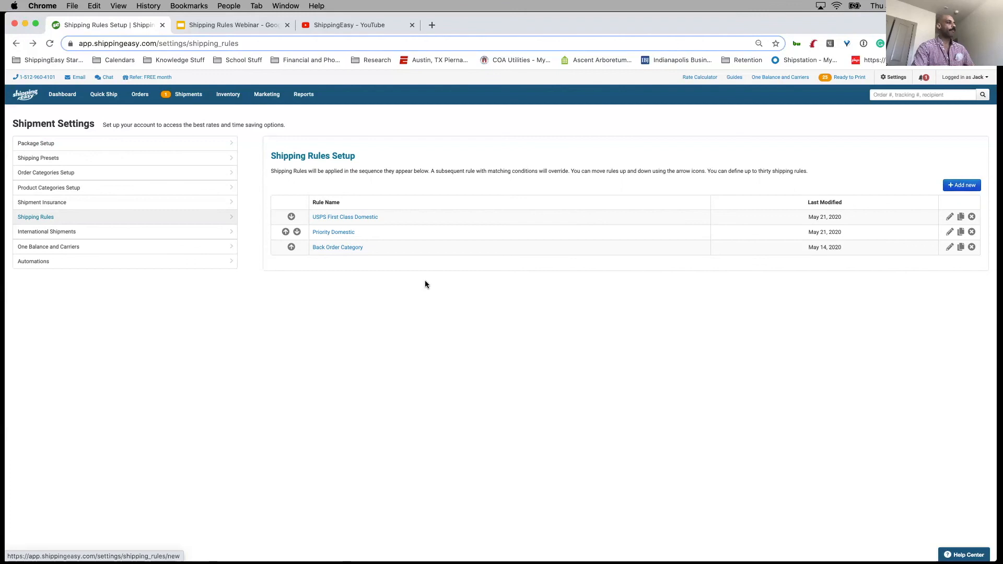
{"action": "left_click", "coordinate": [946, 186]}
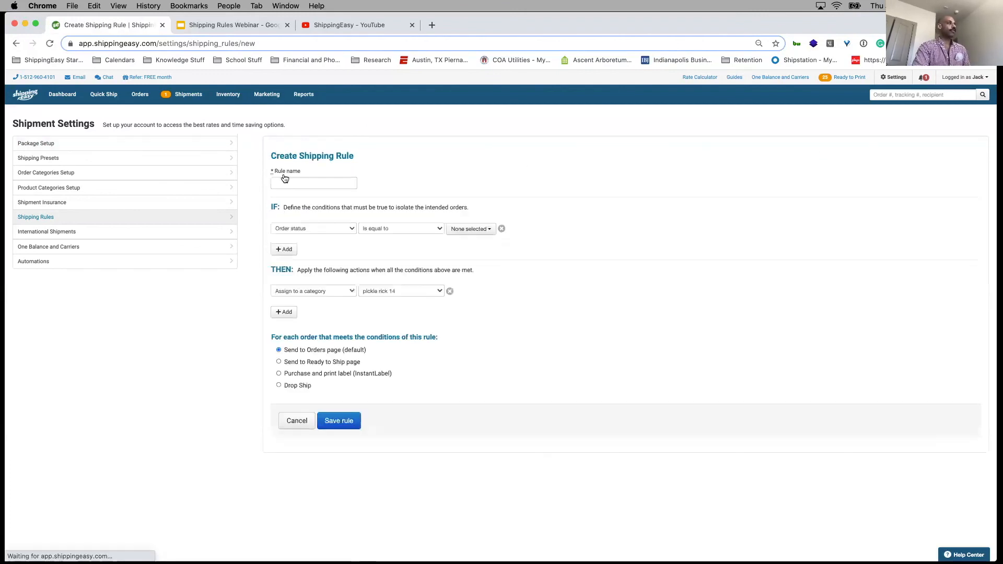
{"action": "left_click", "coordinate": [285, 182]}
{"action": "type", "text": "spl"}
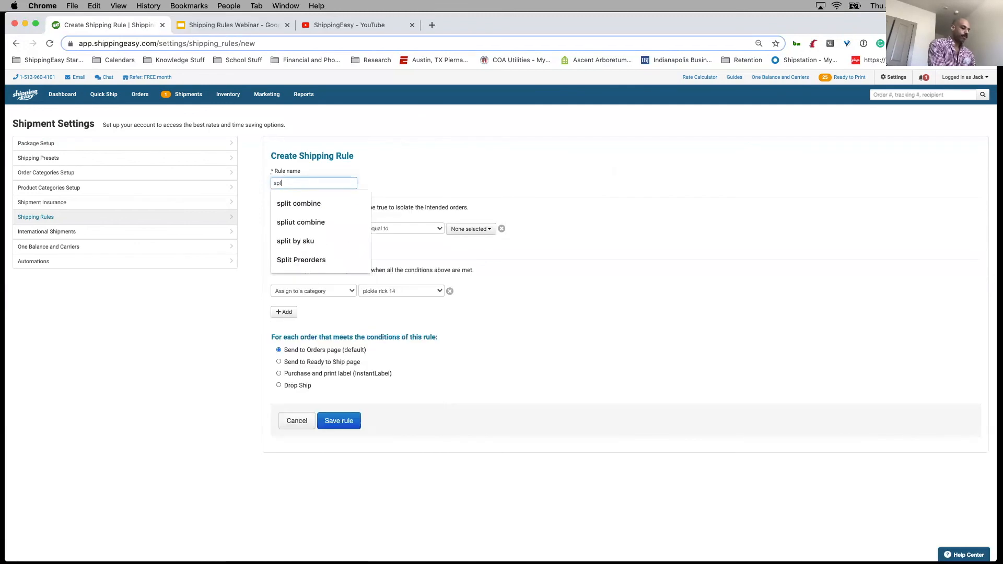
{"action": "type", "text": "it back order"}
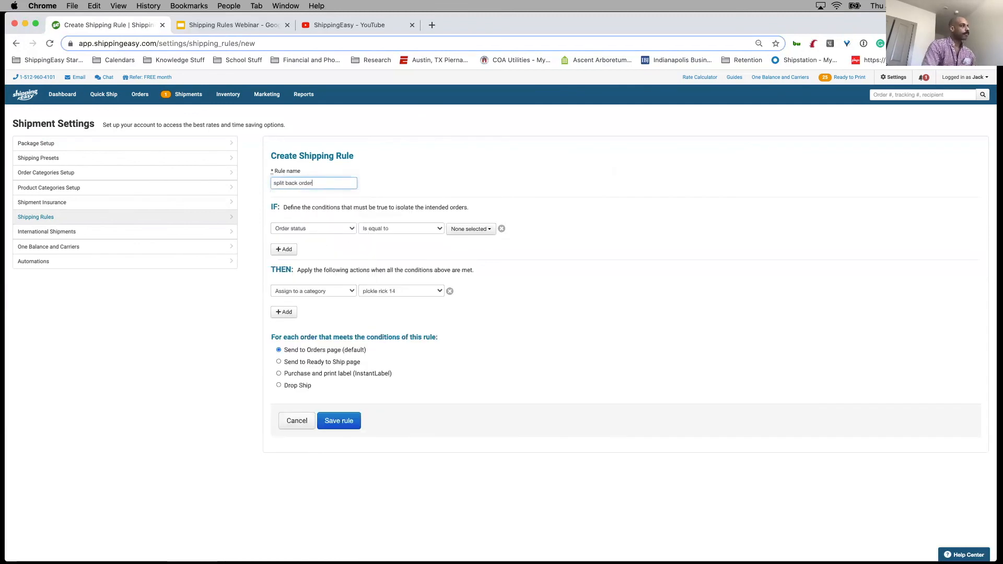
Step: Set the rule's first condition to Total quantity Is greater than or equal to 2
{"action": "left_click", "coordinate": [350, 231]}
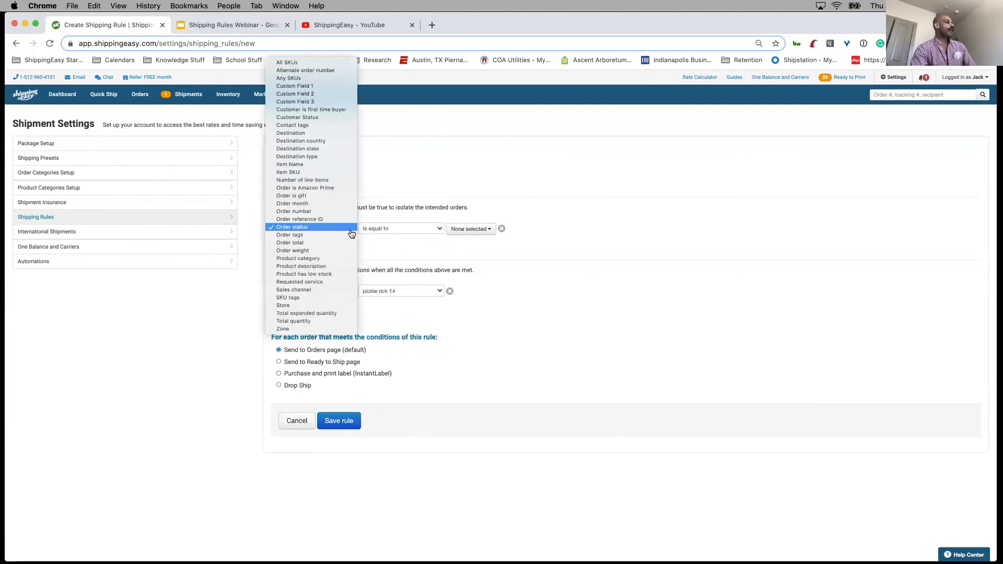
{"action": "left_click", "coordinate": [313, 321]}
{"action": "left_click", "coordinate": [415, 229]}
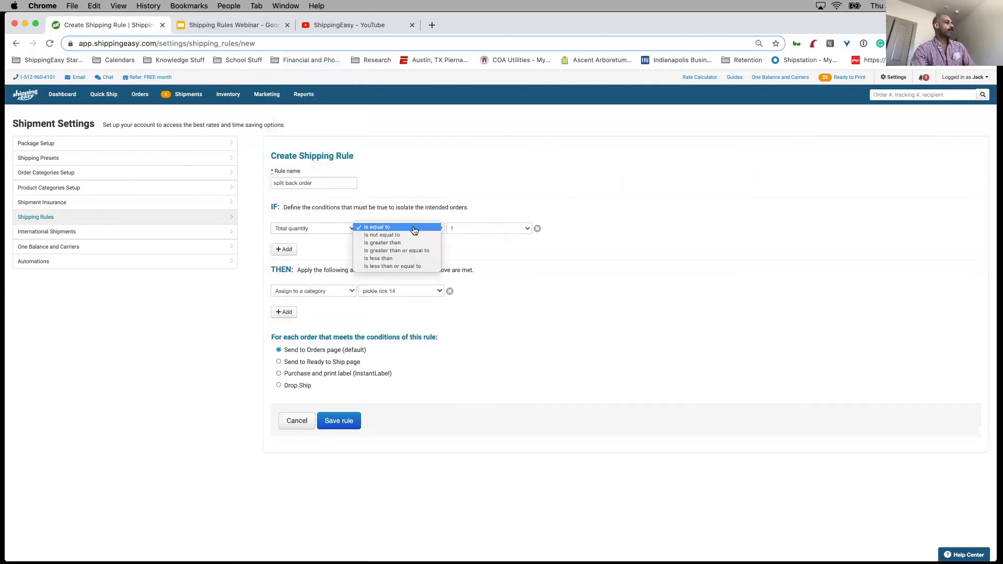
{"action": "left_click", "coordinate": [411, 251]}
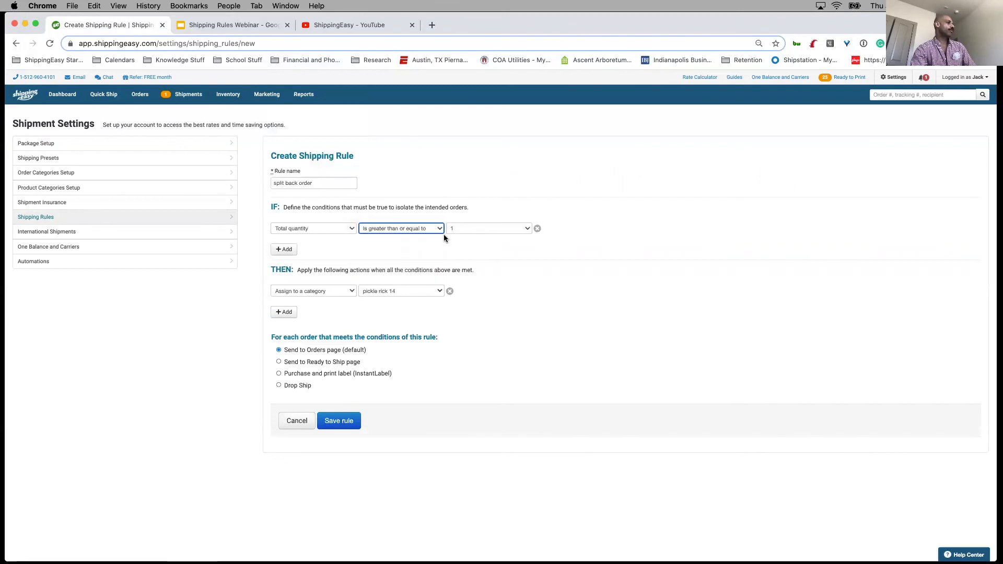
{"action": "left_click", "coordinate": [460, 230]}
{"action": "left_click", "coordinate": [462, 235]}
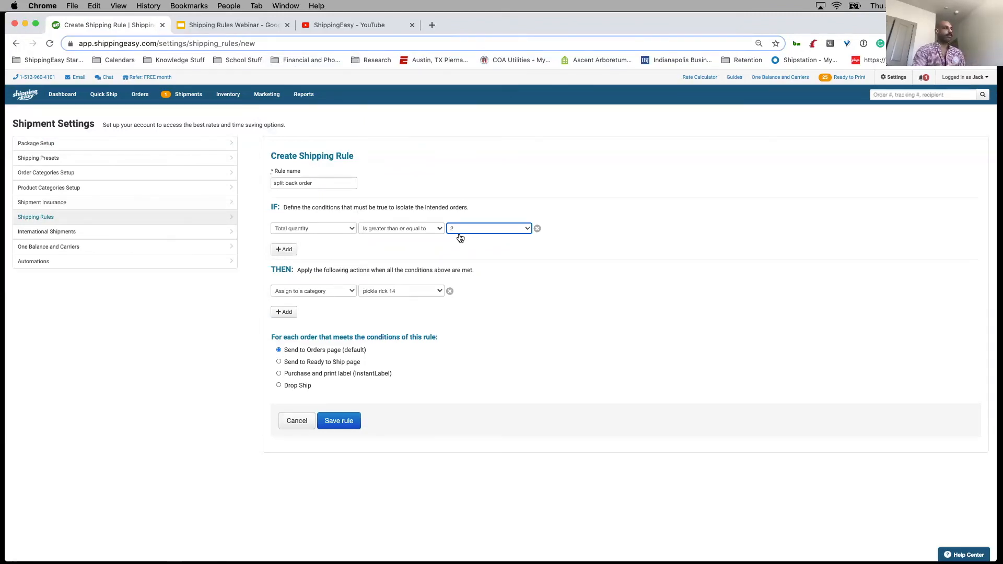
Step: Add the condition Number of line items Is greater than or equal to 2, and set the action to Split all line items
{"action": "left_click", "coordinate": [284, 250]}
{"action": "left_click", "coordinate": [284, 256]}
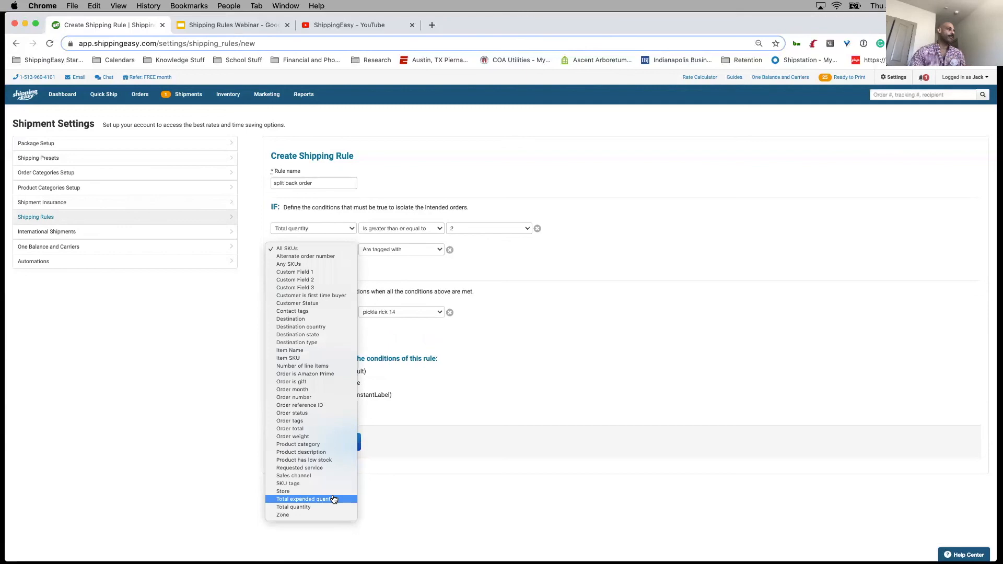
{"action": "left_click", "coordinate": [316, 366]}
{"action": "left_click", "coordinate": [414, 250]}
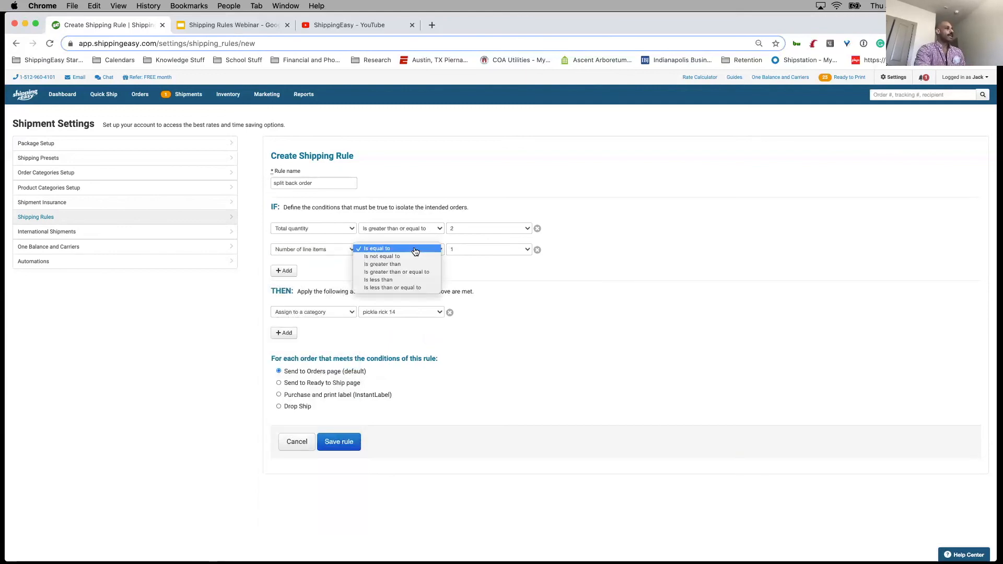
{"action": "left_click", "coordinate": [410, 272]}
{"action": "left_click", "coordinate": [462, 256]}
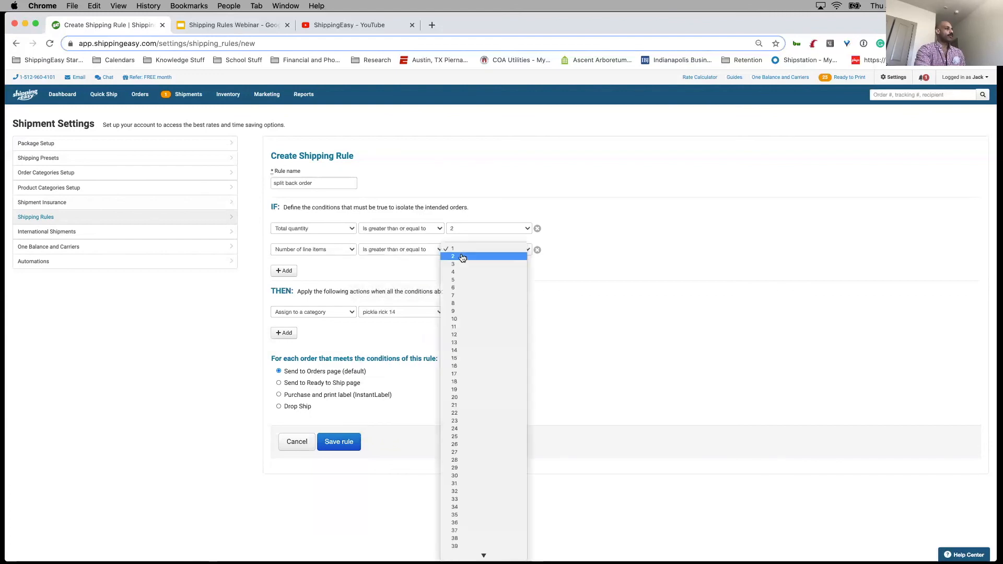
{"action": "left_click", "coordinate": [466, 256]}
{"action": "key", "text": "2"}
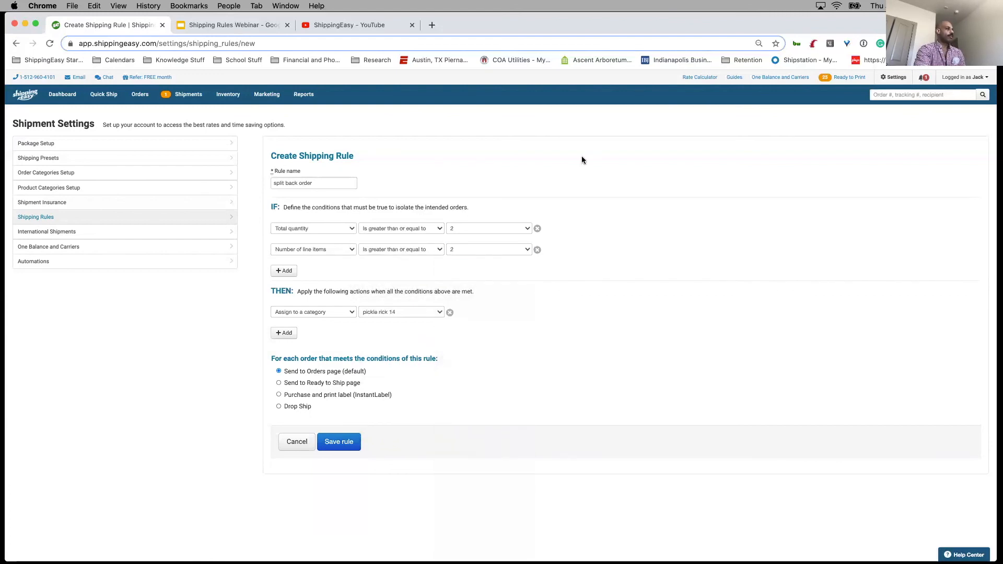
{"action": "left_click", "coordinate": [326, 313]}
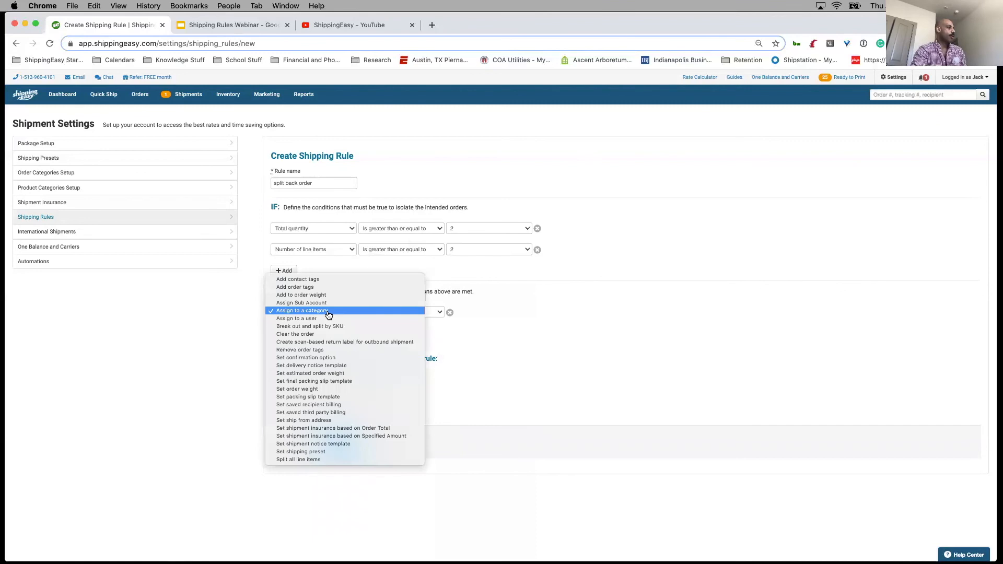
{"action": "left_click", "coordinate": [322, 461]}
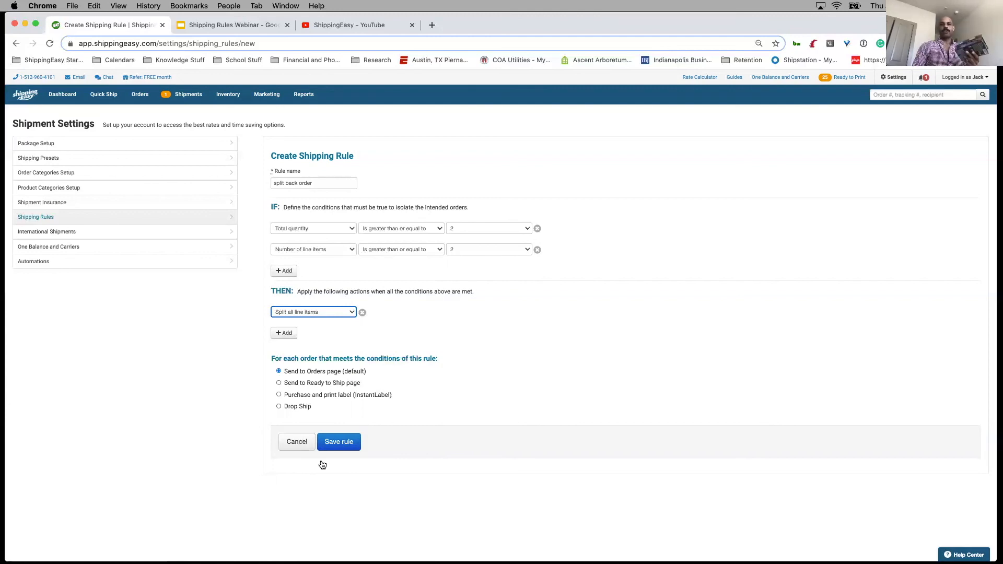
Step: Add a third condition, Product has low stock Is true, and save the rule
{"action": "left_click", "coordinate": [285, 270]}
{"action": "left_click", "coordinate": [294, 271]}
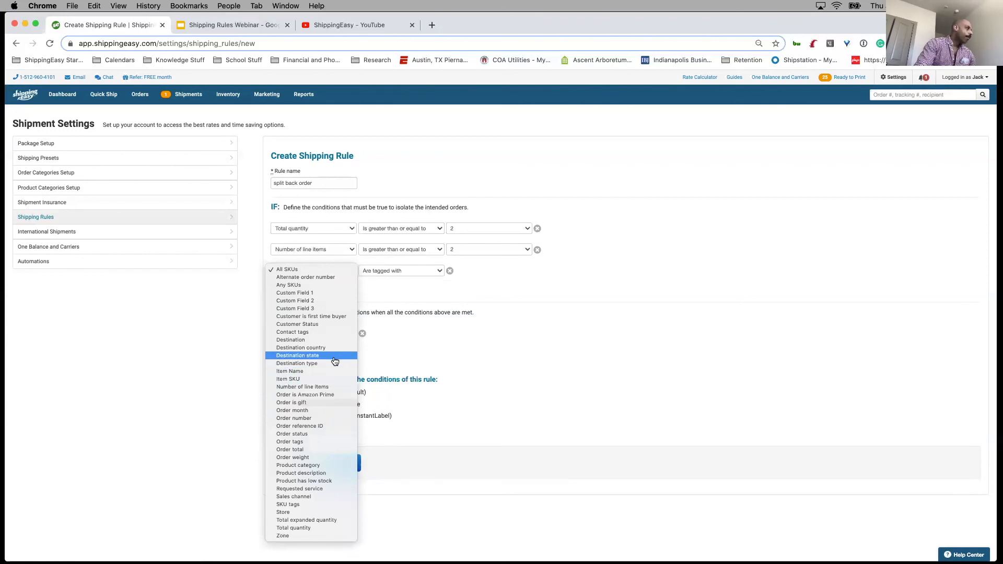
{"action": "left_click", "coordinate": [330, 480]}
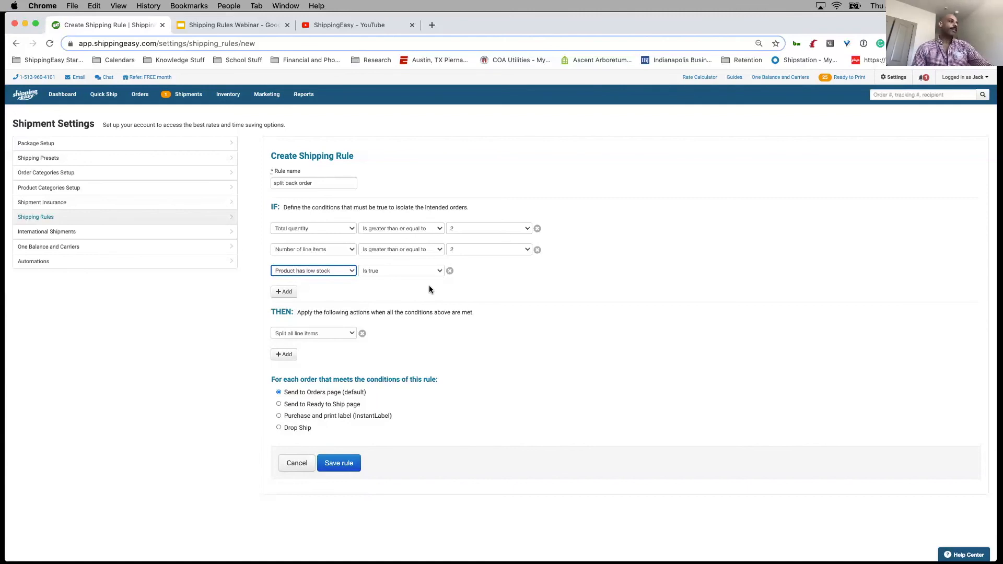
{"action": "left_click", "coordinate": [332, 470]}
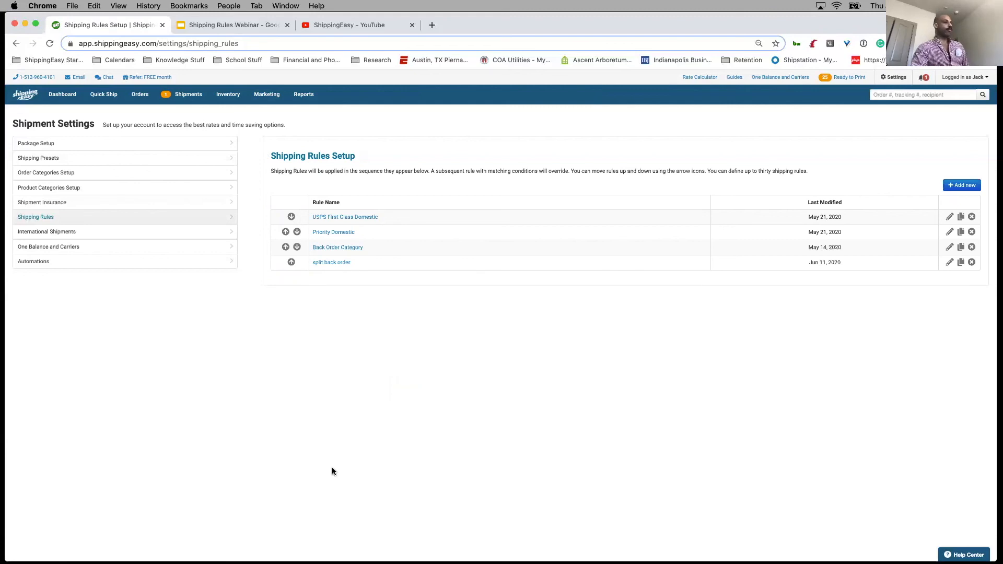
Step: Review the conditions and actions of the Back Order Category rule and of the split back order rule, leaving both unchanged
{"action": "left_click", "coordinate": [326, 252]}
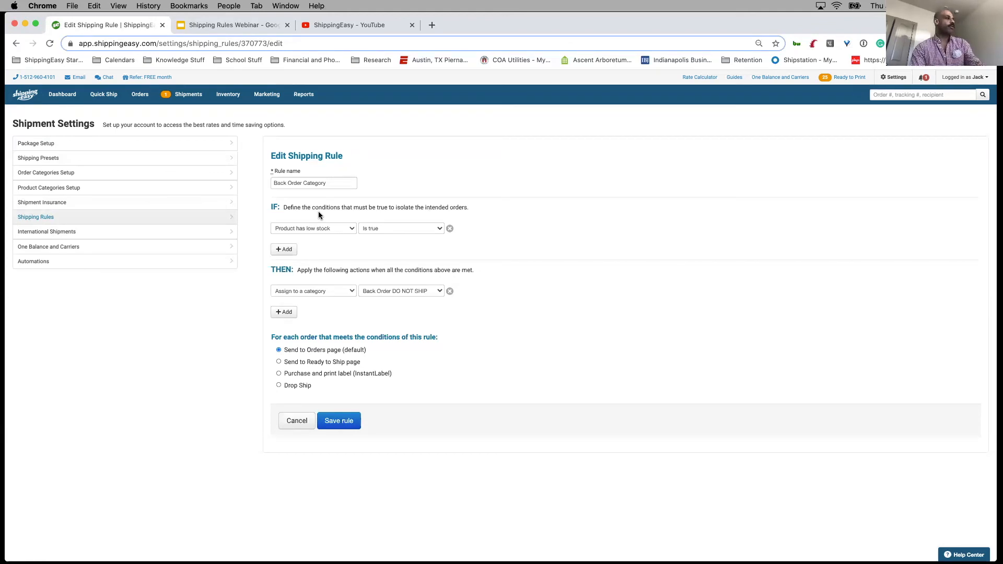
{"action": "left_click", "coordinate": [298, 421]}
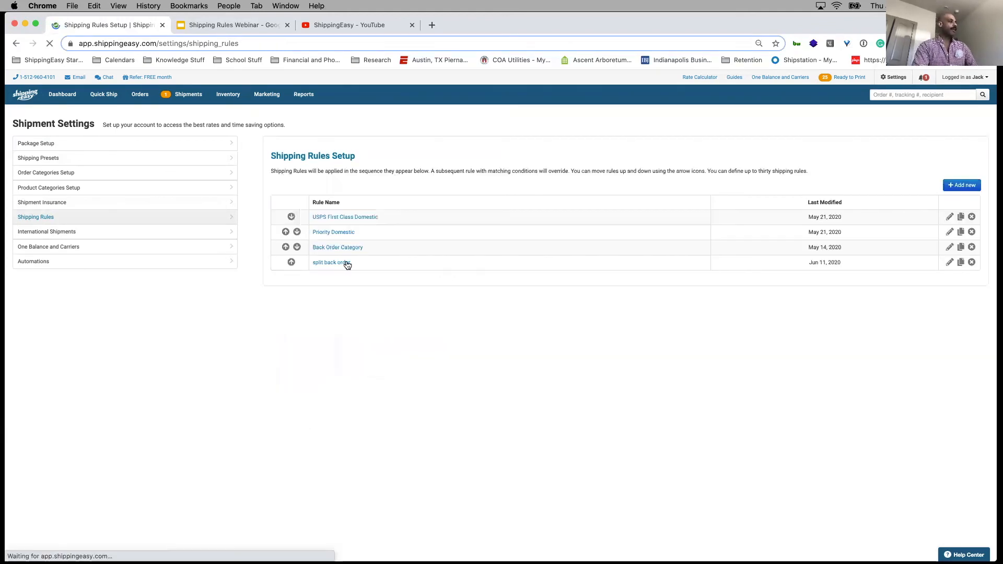
{"action": "left_click", "coordinate": [339, 264]}
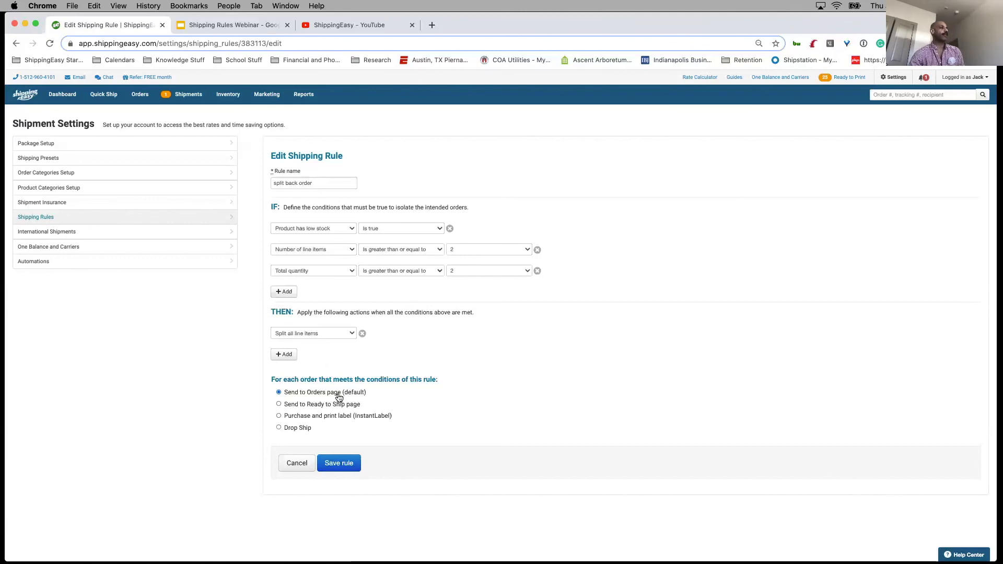
{"action": "left_click", "coordinate": [297, 463]}
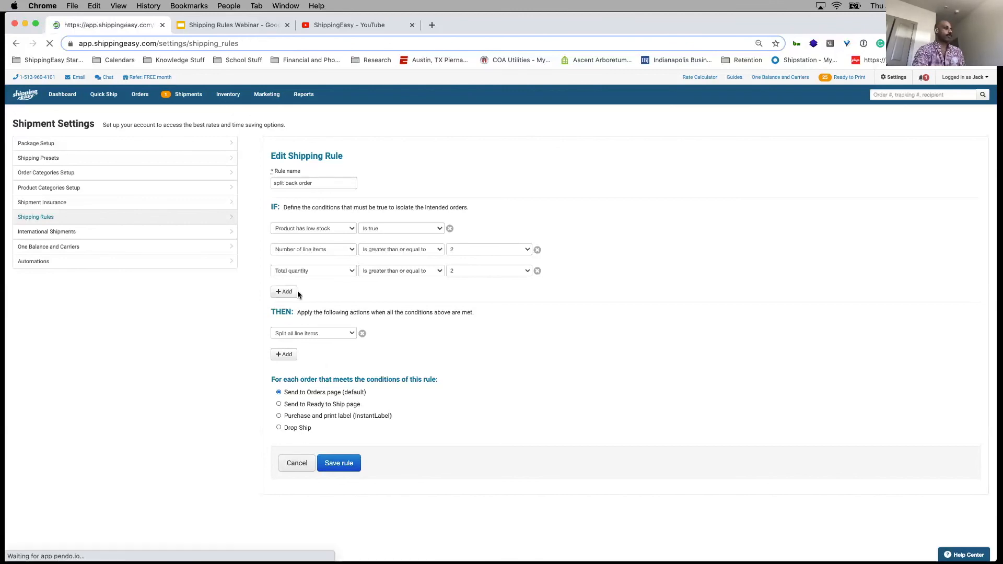
Step: Move the Back Order Category rule below the split back order rule, and check its settings without editing them
{"action": "left_click", "coordinate": [297, 248]}
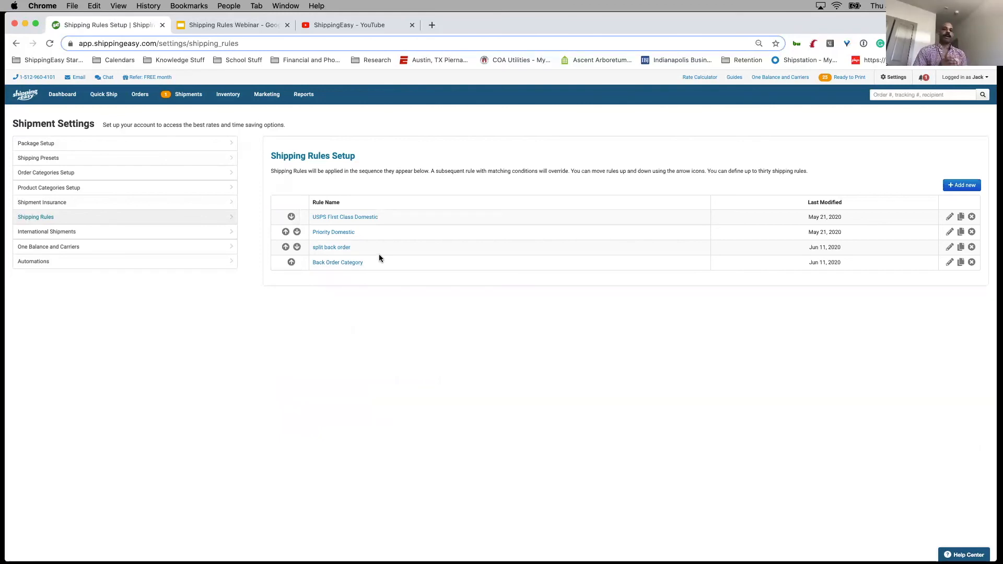
{"action": "left_click", "coordinate": [328, 264]}
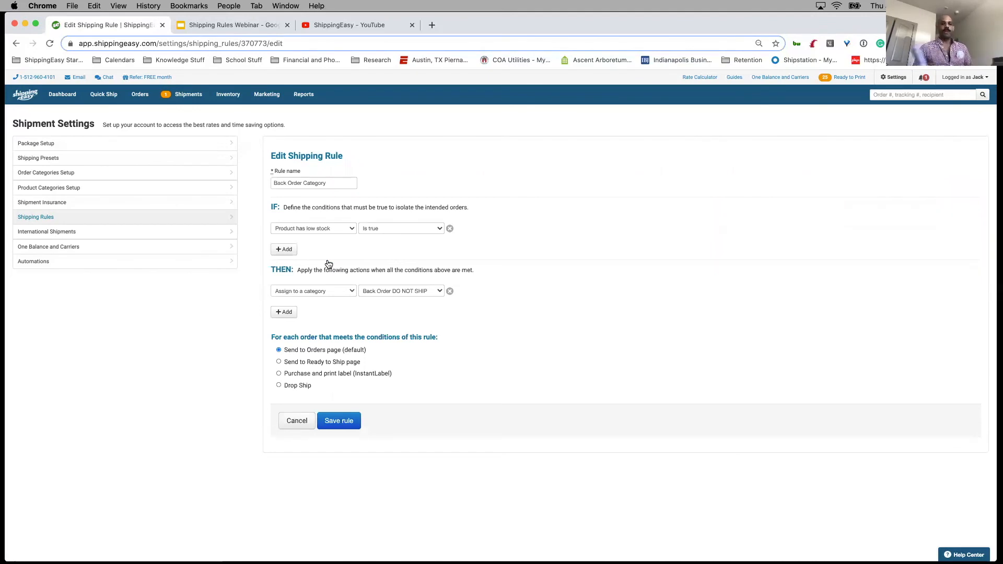
{"action": "left_click", "coordinate": [301, 423]}
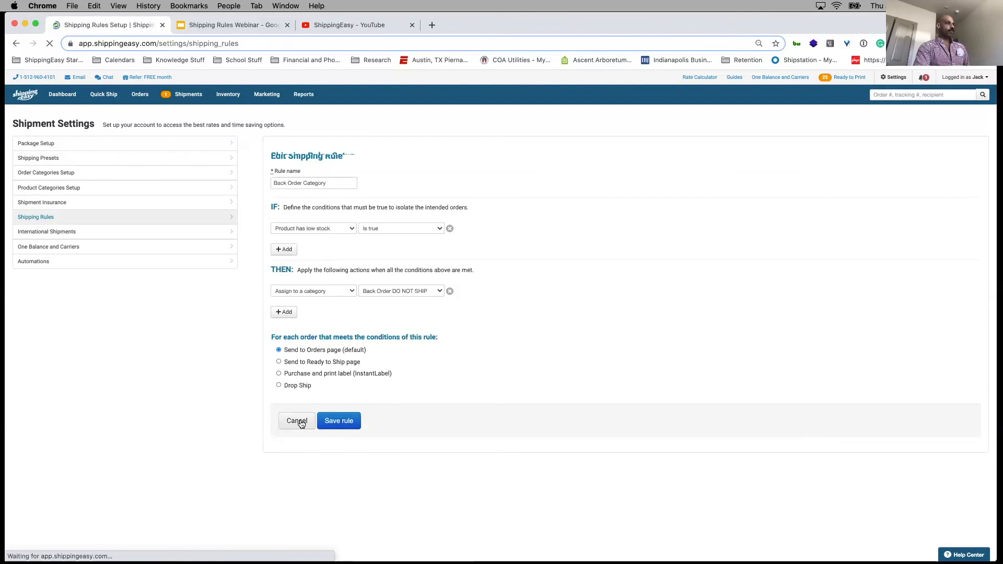
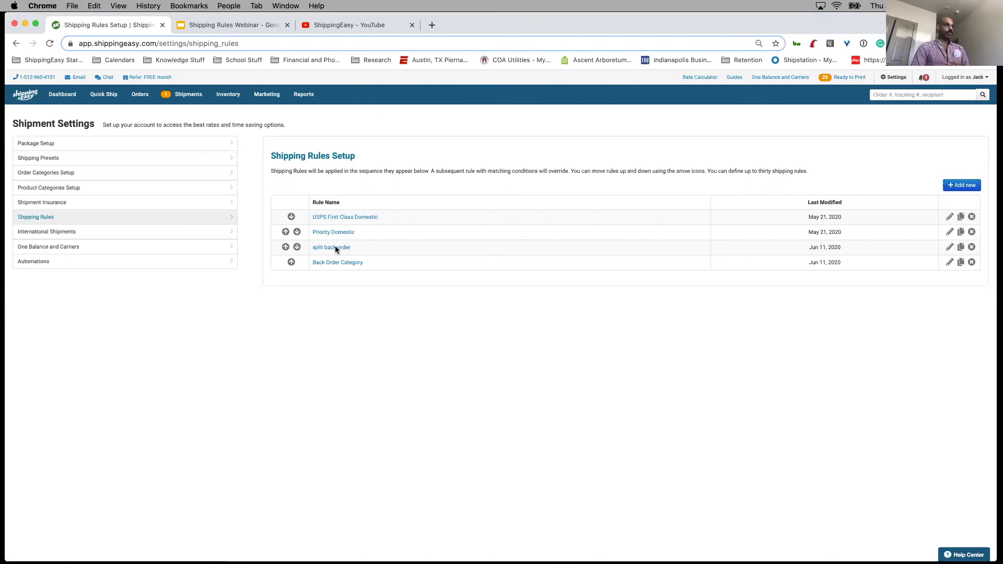
Step: Open the split back order rule for editing and change its action to Assign to a category
{"action": "left_click", "coordinate": [334, 248]}
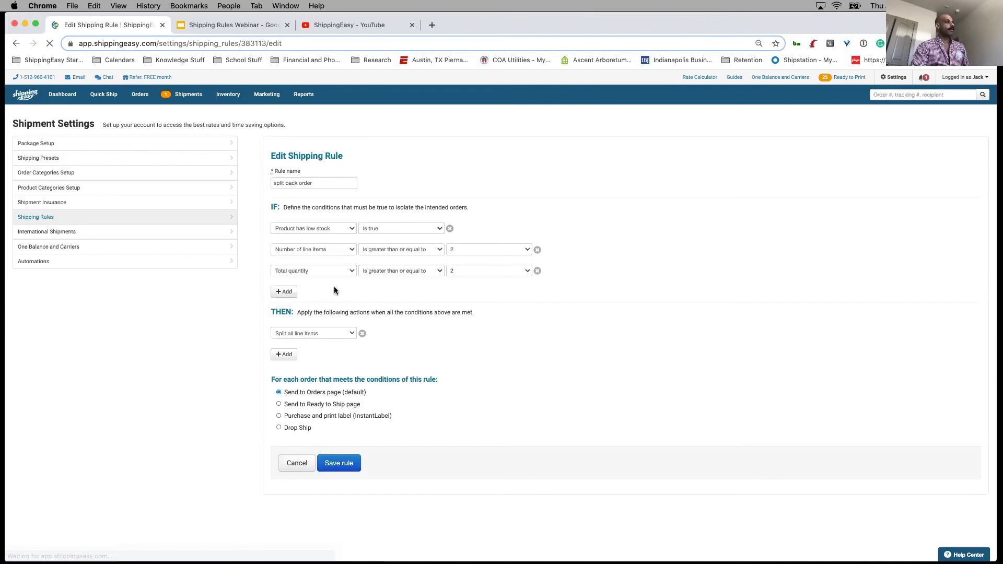
{"action": "left_click", "coordinate": [342, 337]}
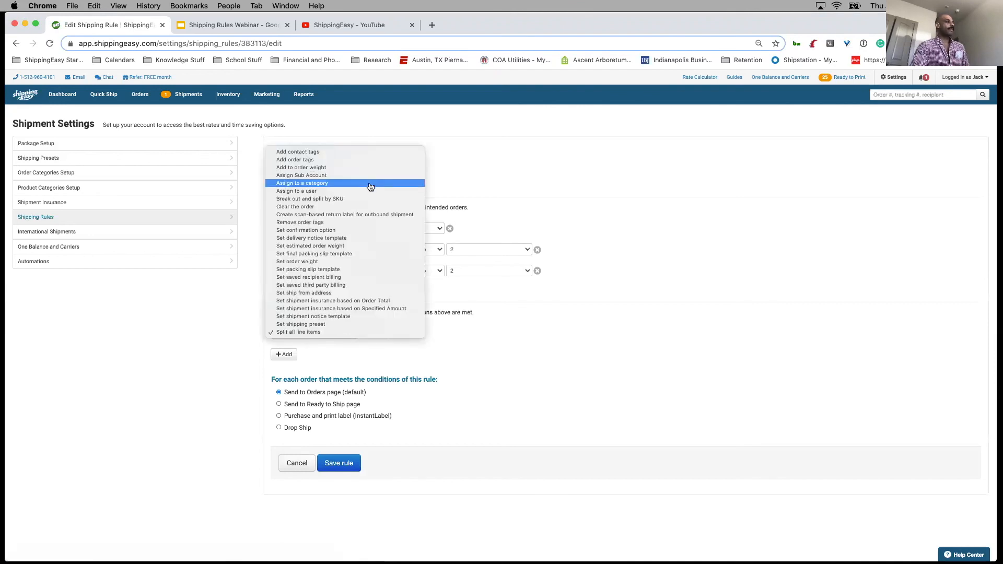
{"action": "left_click", "coordinate": [369, 183]}
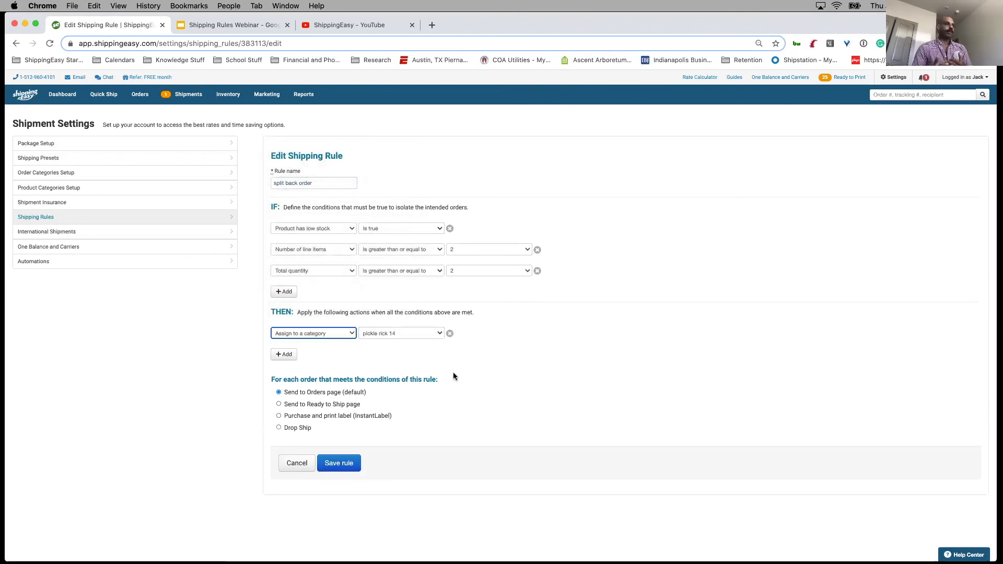
Step: Filter the orders list by the Bob seger example category, and replace that filter with the First Class Domestic category
{"action": "left_click", "coordinate": [140, 95]}
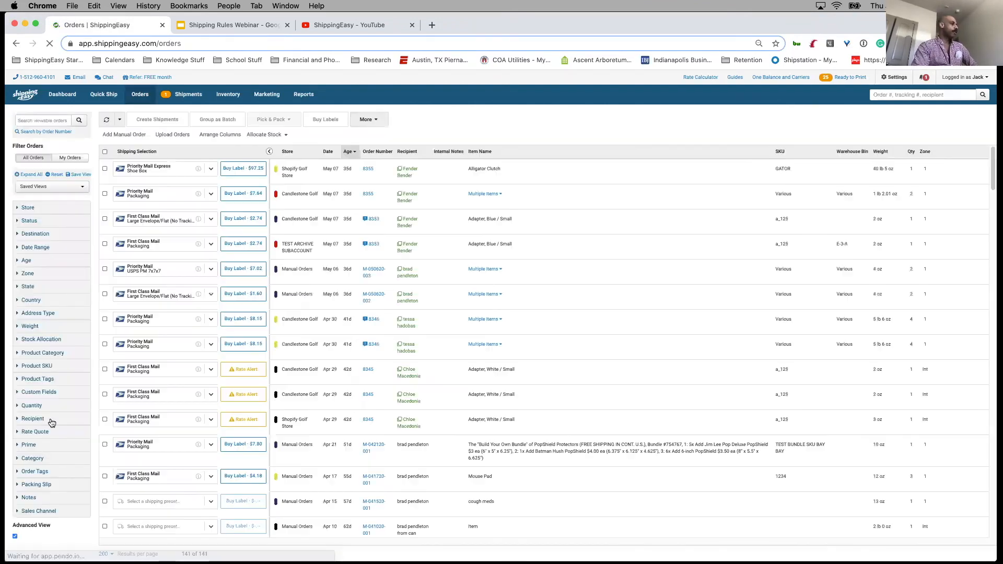
{"action": "left_click", "coordinate": [39, 459]}
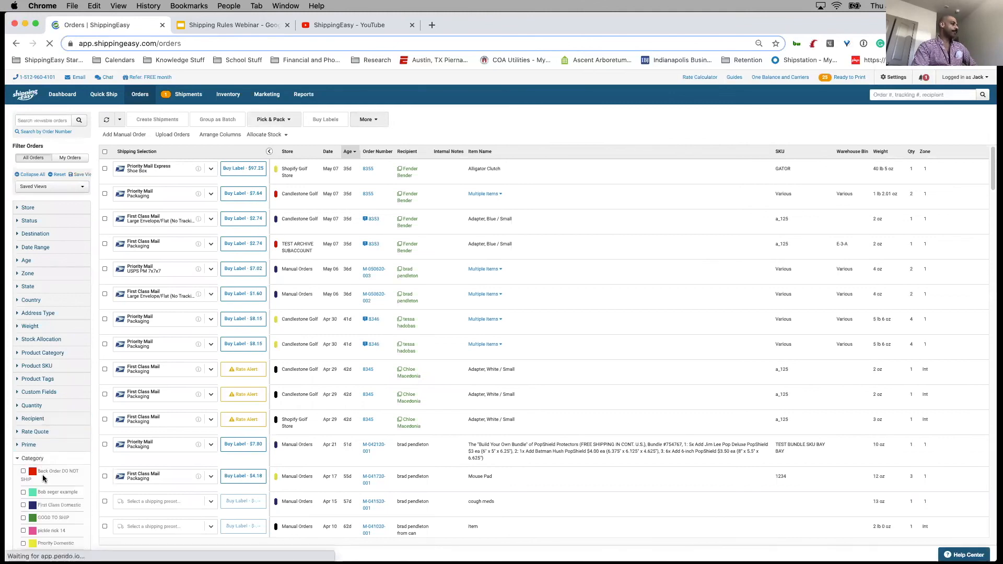
{"action": "left_click", "coordinate": [55, 492]}
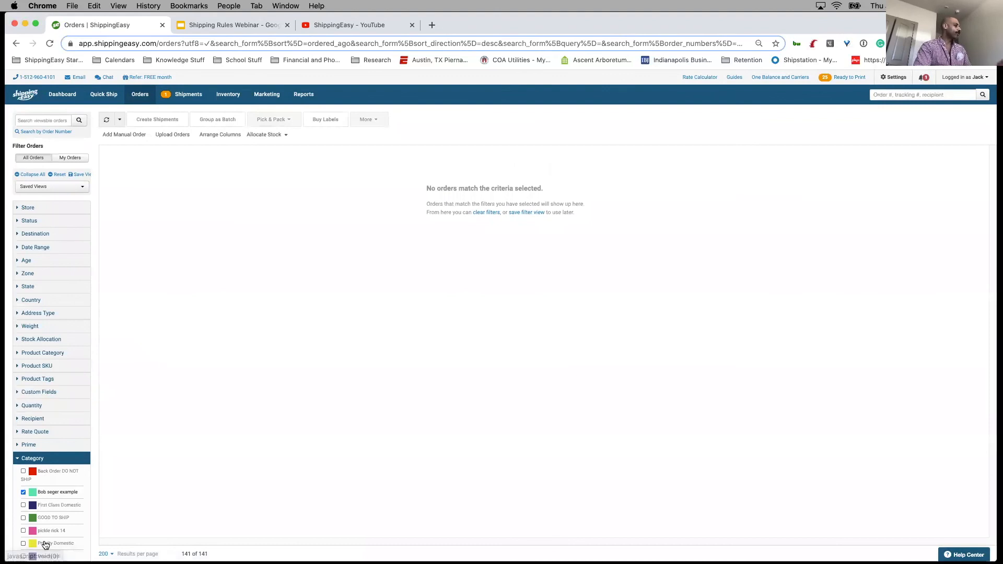
{"action": "left_click", "coordinate": [49, 493]}
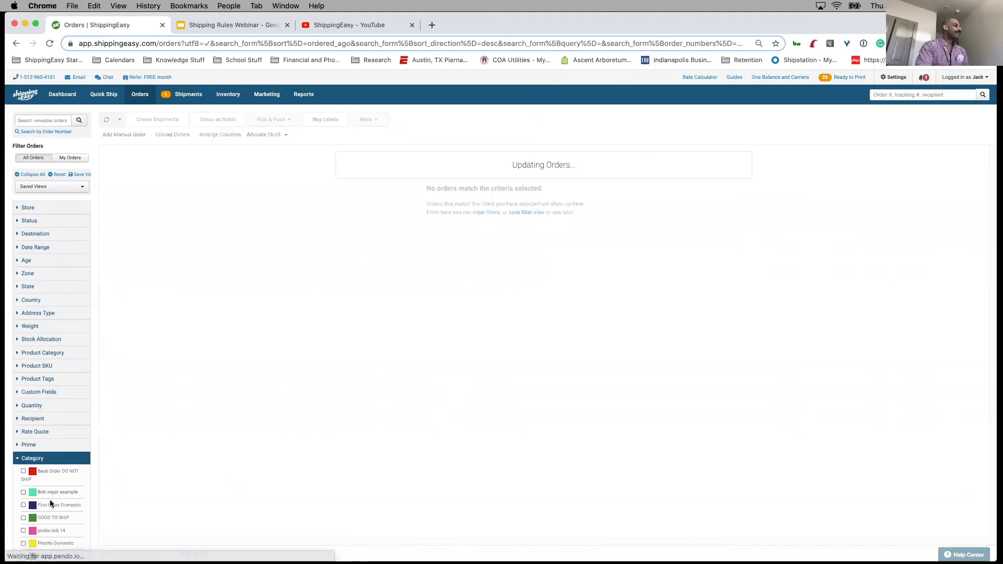
{"action": "left_click", "coordinate": [51, 506]}
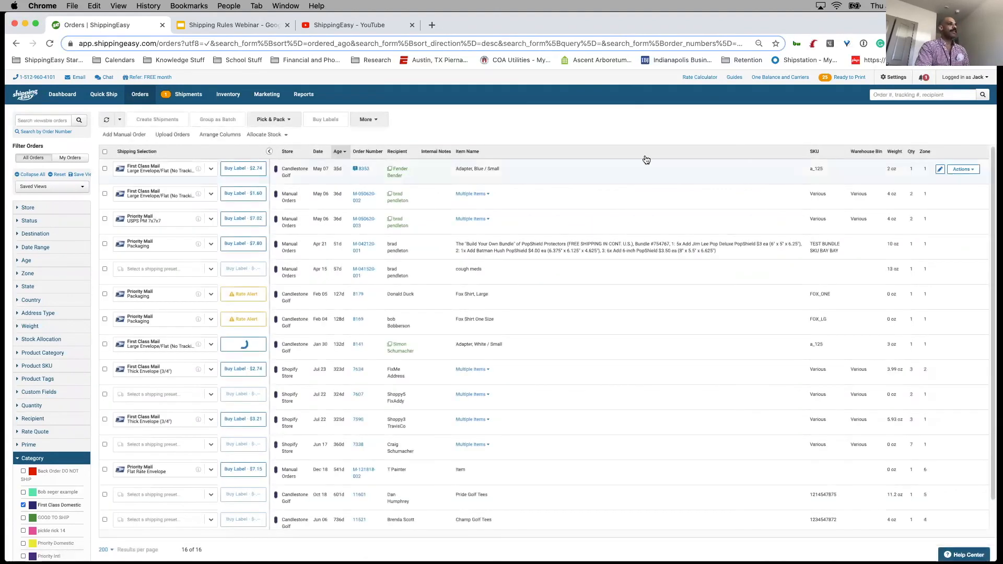
Step: Try to split the May 07 Shopify Golf Store order for the Alligator Clutch, and deselect it
{"action": "left_click", "coordinate": [679, 167]}
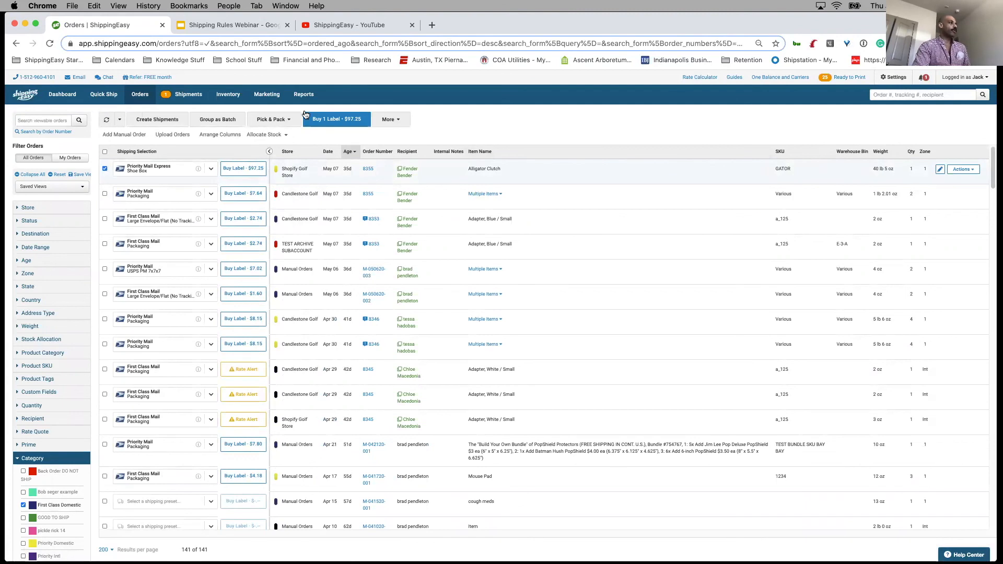
{"action": "left_click", "coordinate": [396, 123]}
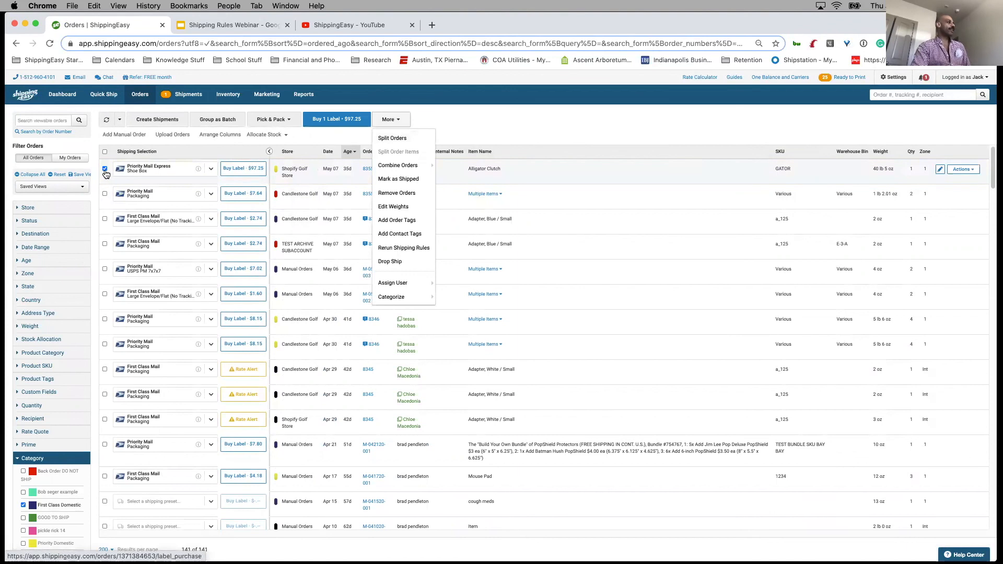
{"action": "left_click", "coordinate": [405, 140]}
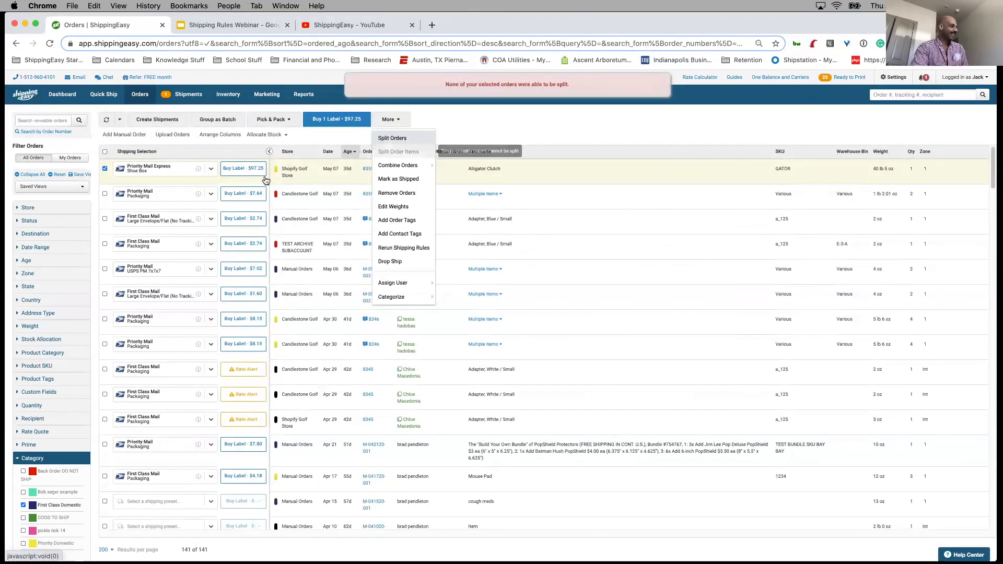
{"action": "left_click", "coordinate": [104, 169]}
Step: Split the May 07 Candlestone Golf order with multiple items using Split Orders
{"action": "left_click", "coordinate": [105, 194]}
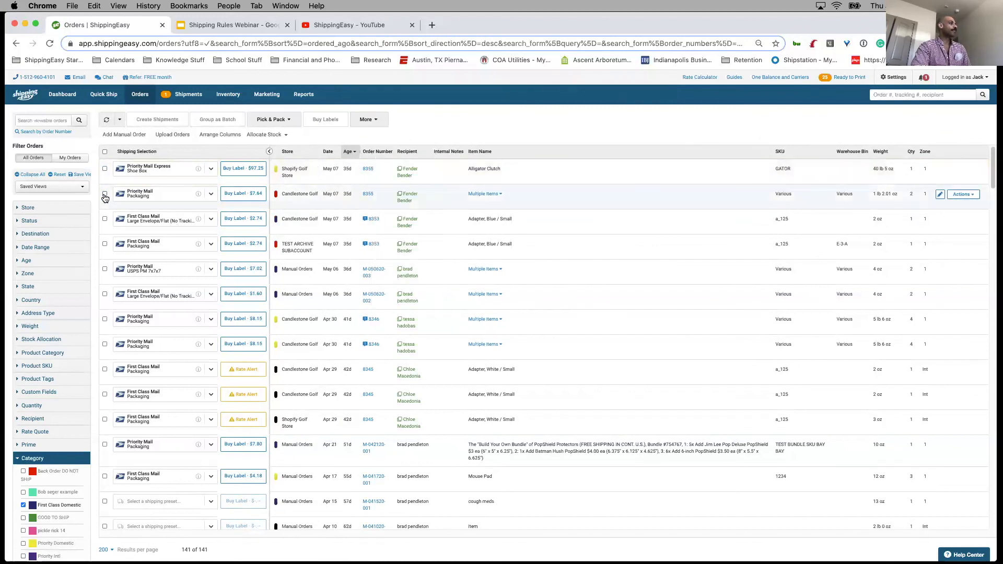
{"action": "left_click", "coordinate": [397, 123]}
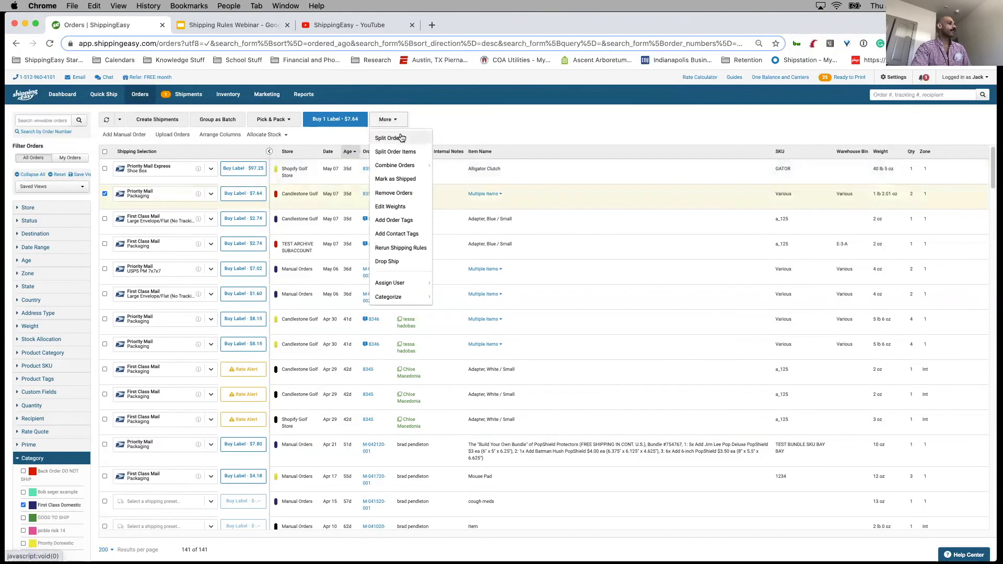
{"action": "left_click", "coordinate": [401, 138]}
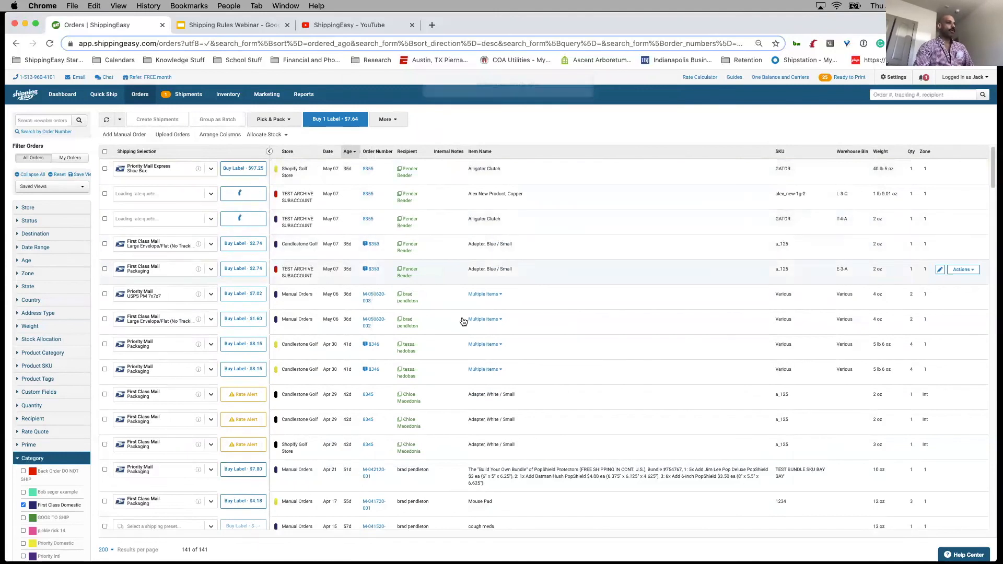
Step: For the first Apr 30 Candlestone Golf order, assign two Adapter, Grey / Large and one Short Sleeve Shirt to a new split order, and discard the split
{"action": "left_click", "coordinate": [104, 345]}
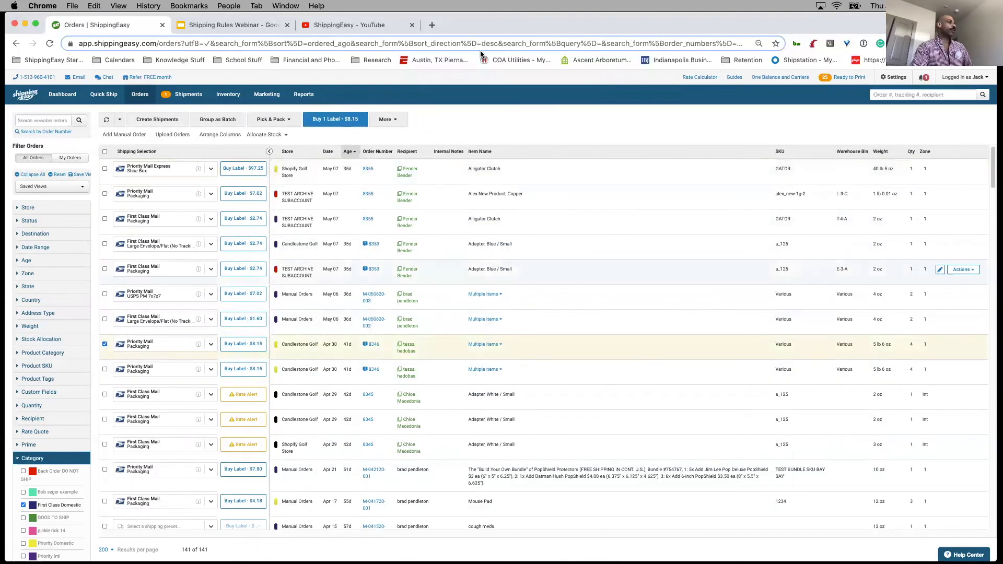
{"action": "left_click", "coordinate": [395, 120]}
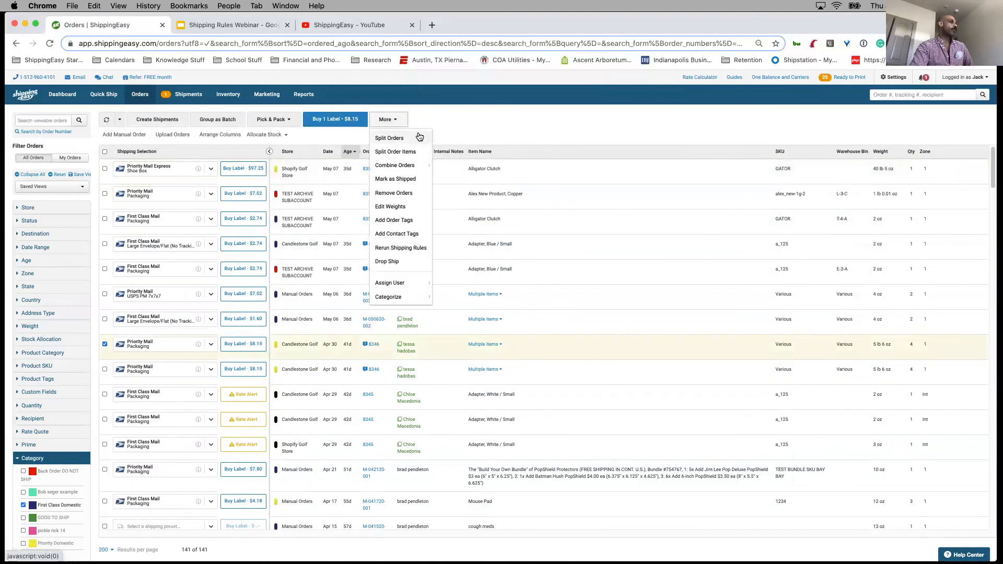
{"action": "left_click", "coordinate": [423, 156]}
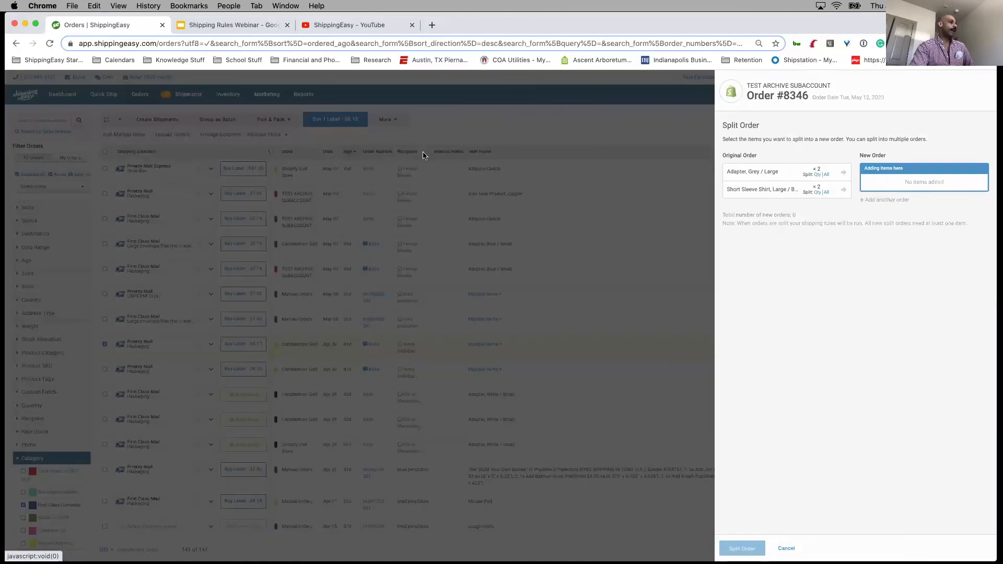
{"action": "left_click", "coordinate": [844, 174]}
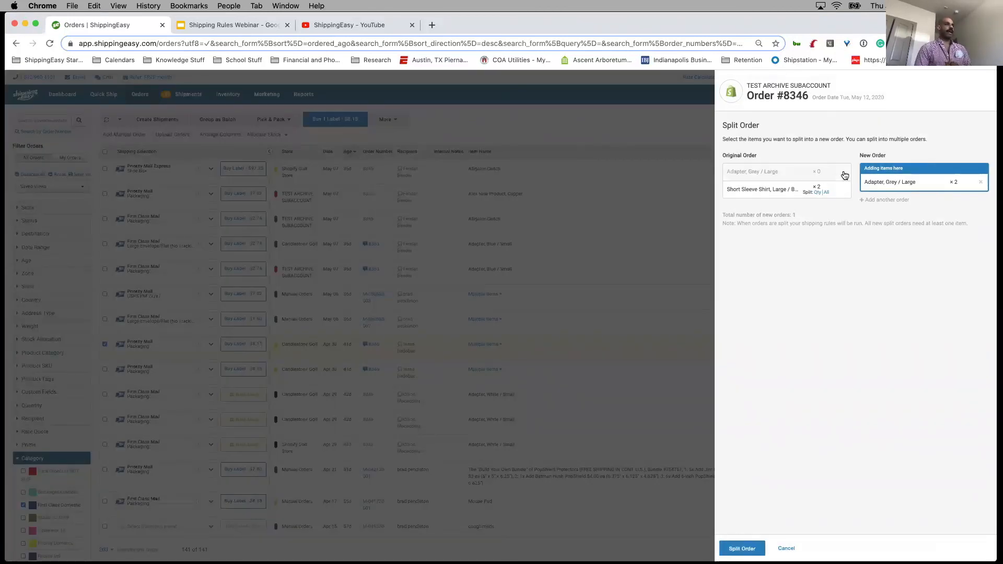
{"action": "left_click", "coordinate": [818, 193]}
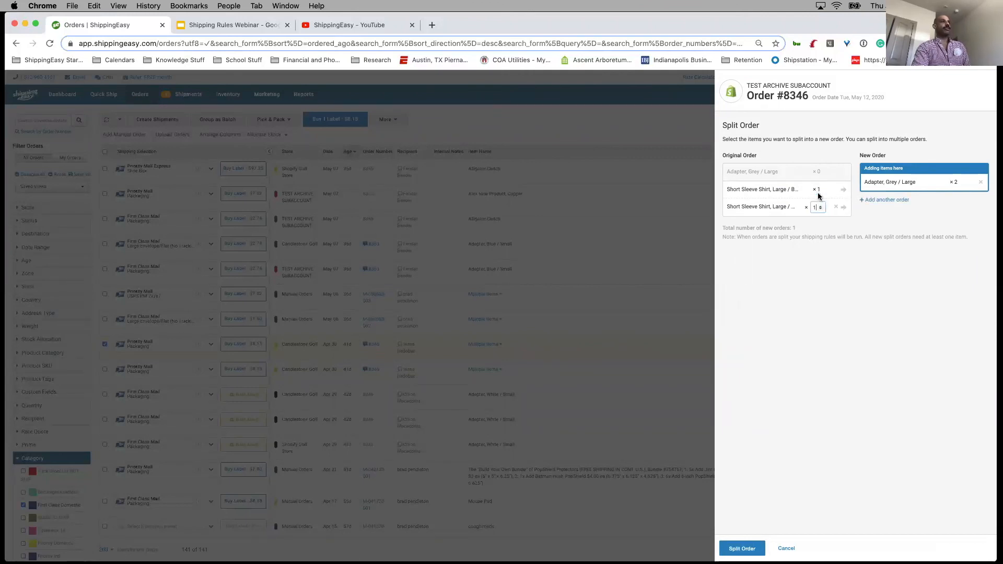
{"action": "left_click", "coordinate": [844, 208]}
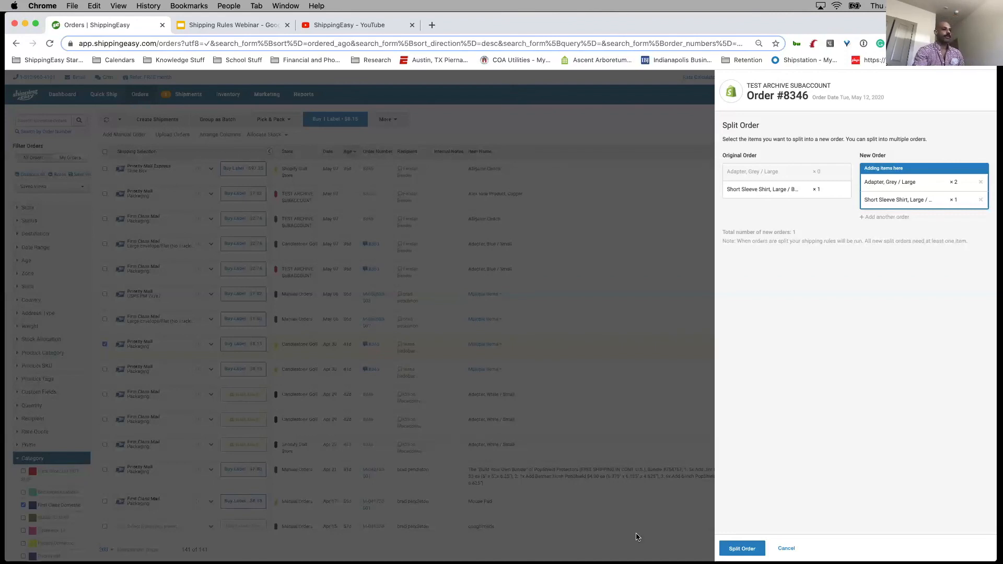
{"action": "left_click", "coordinate": [784, 549]}
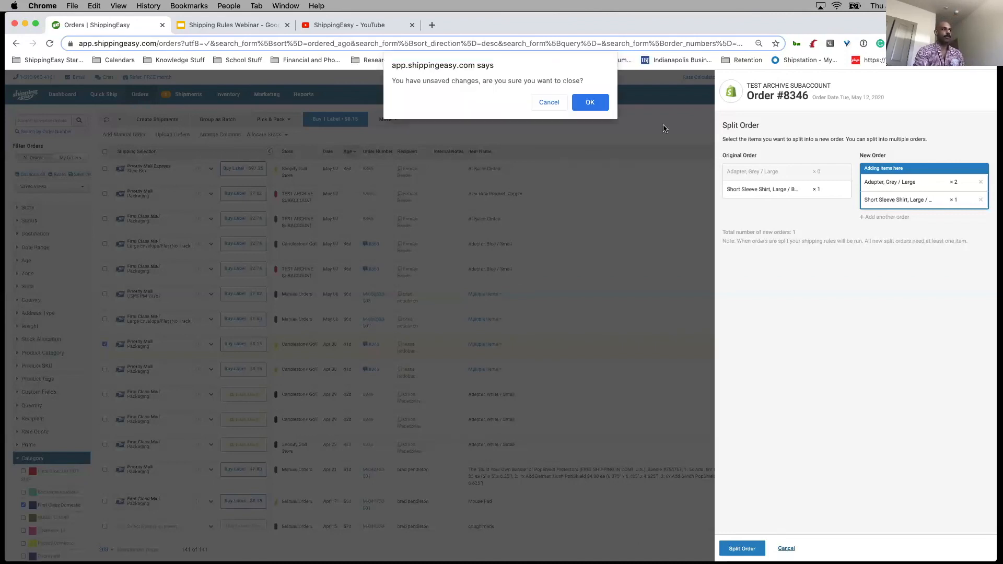
{"action": "left_click", "coordinate": [580, 103]}
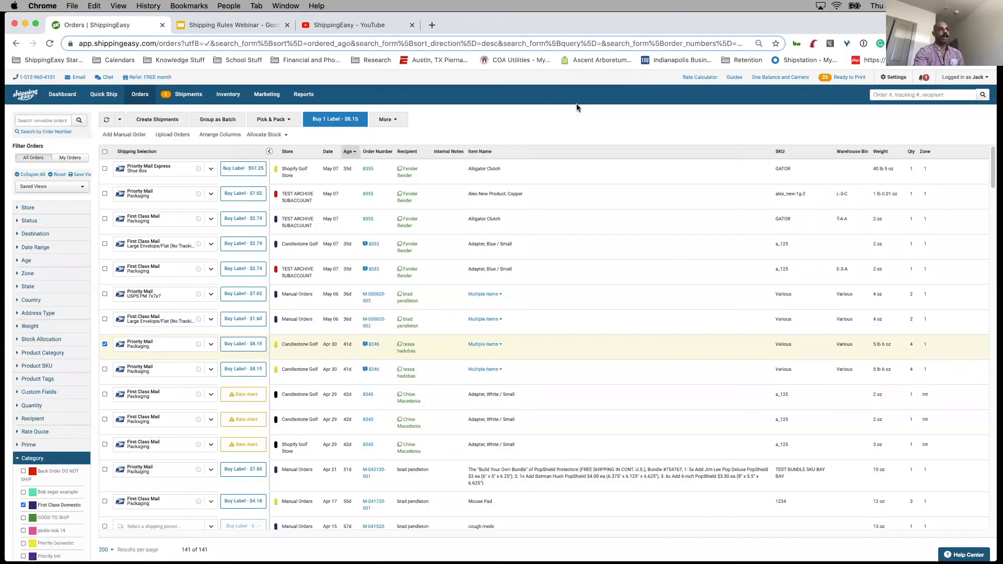
Step: Clear the category filter on the orders list, and filter it again by First Class Domestic
{"action": "left_click", "coordinate": [23, 506]}
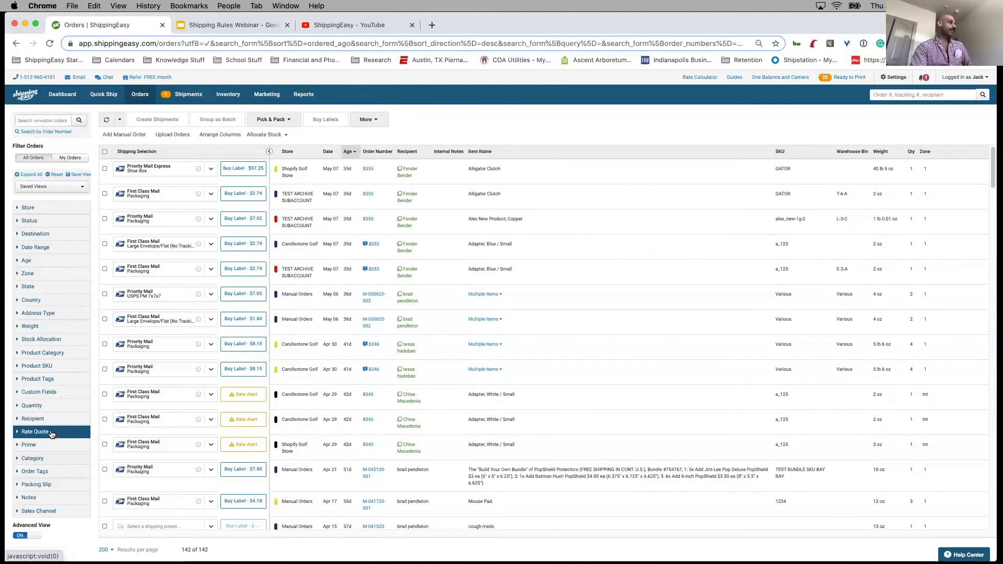
{"action": "left_click", "coordinate": [42, 459]}
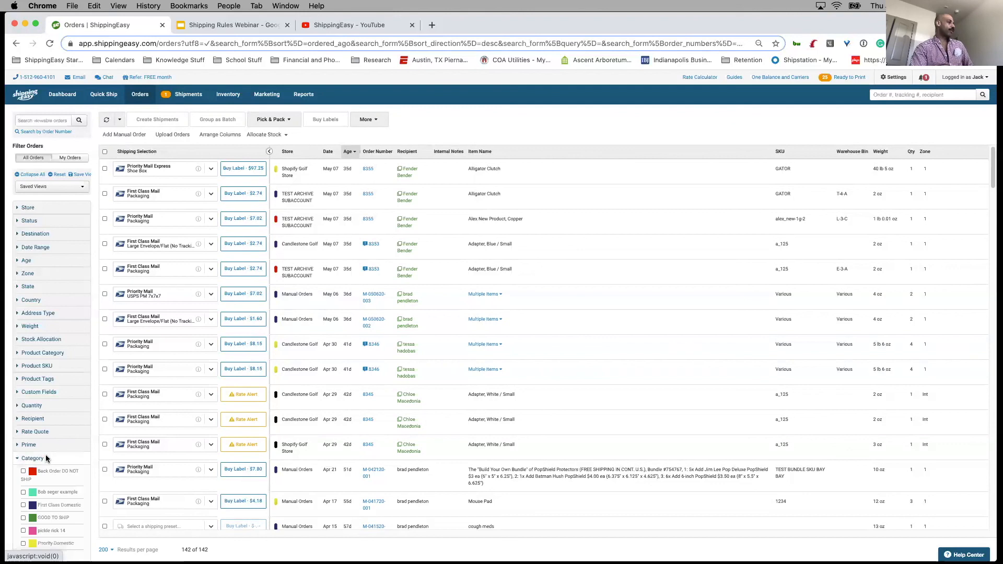
{"action": "left_click", "coordinate": [59, 507]}
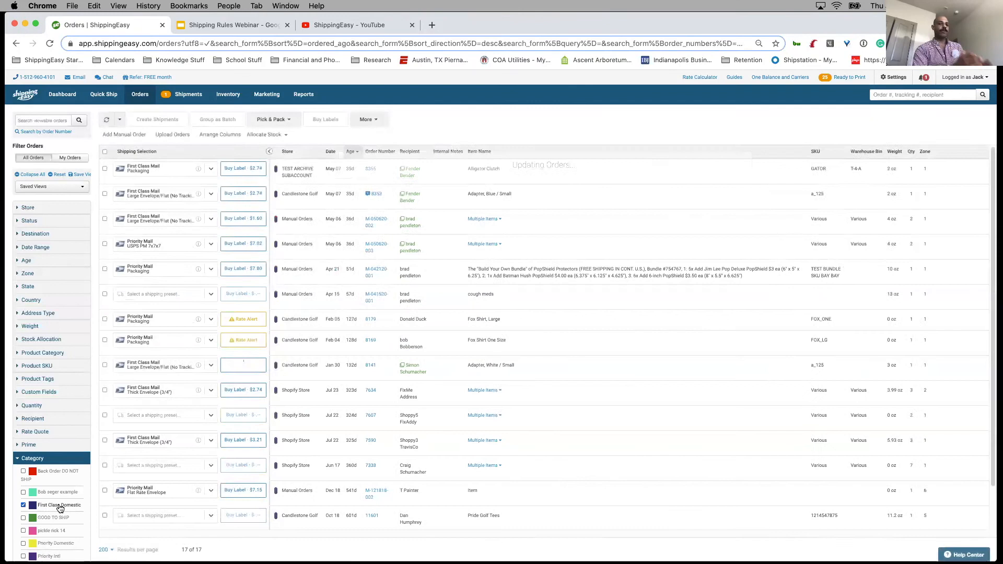
Step: Search the Order Tags filter for "pink pink rainbows"
{"action": "left_click", "coordinate": [34, 460]}
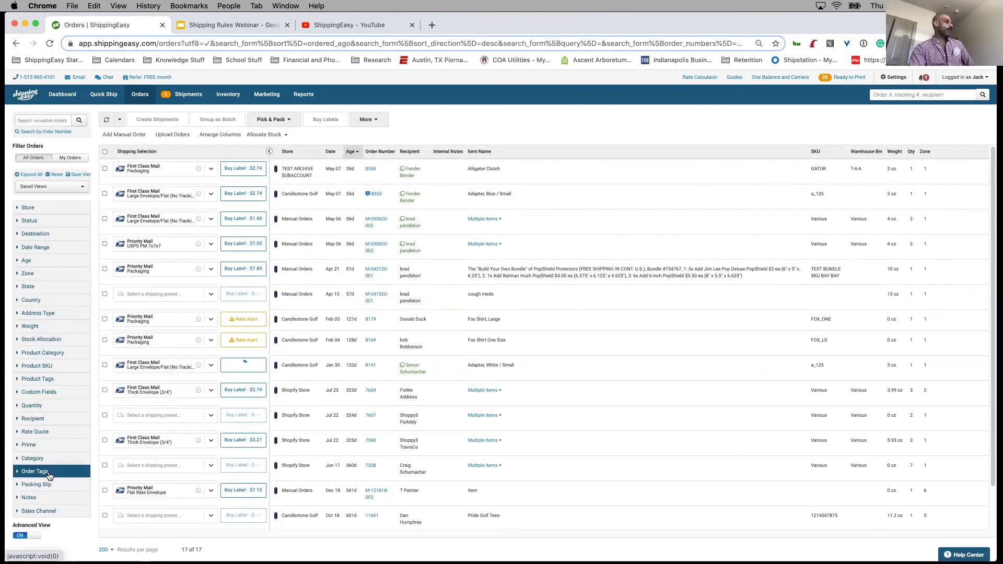
{"action": "left_click", "coordinate": [47, 472]}
{"action": "left_click", "coordinate": [47, 486]}
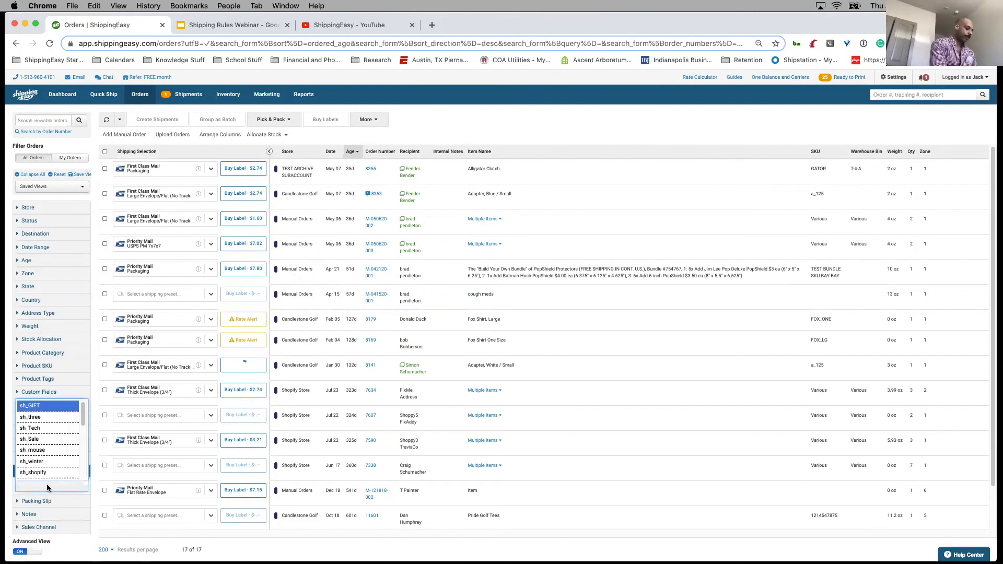
{"action": "type", "text": "pink "}
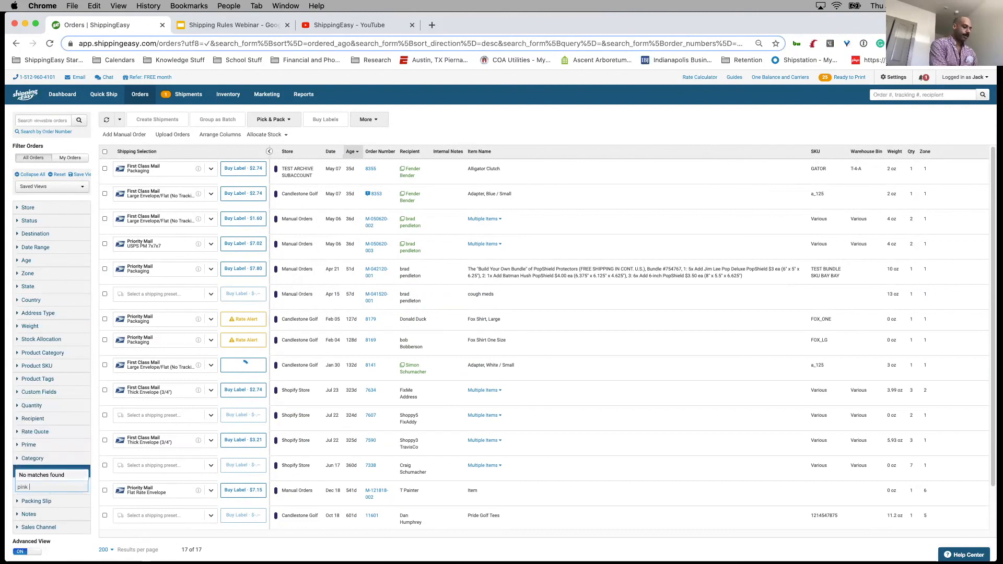
{"action": "type", "text": "pink rainb"}
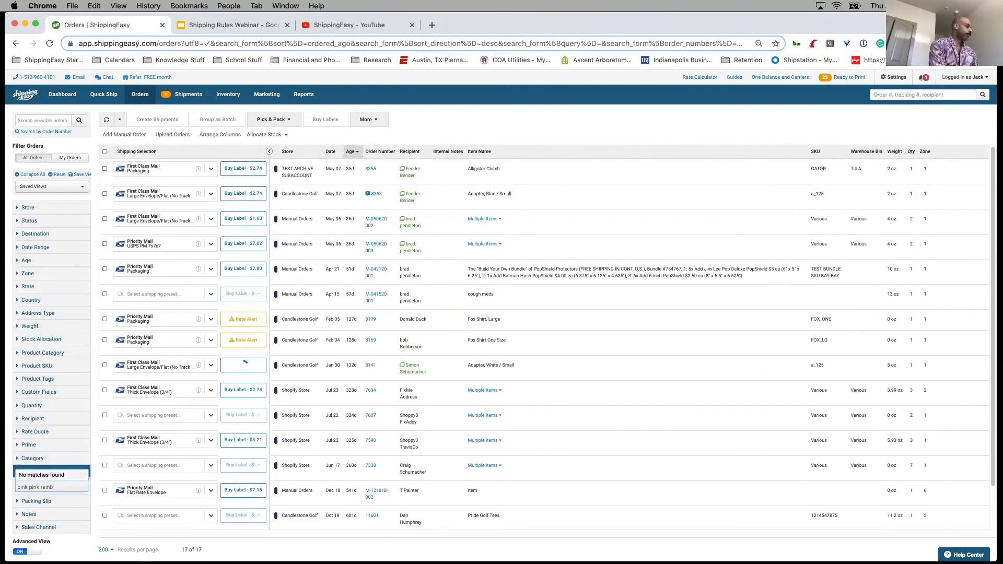
{"action": "type", "text": "ows"}
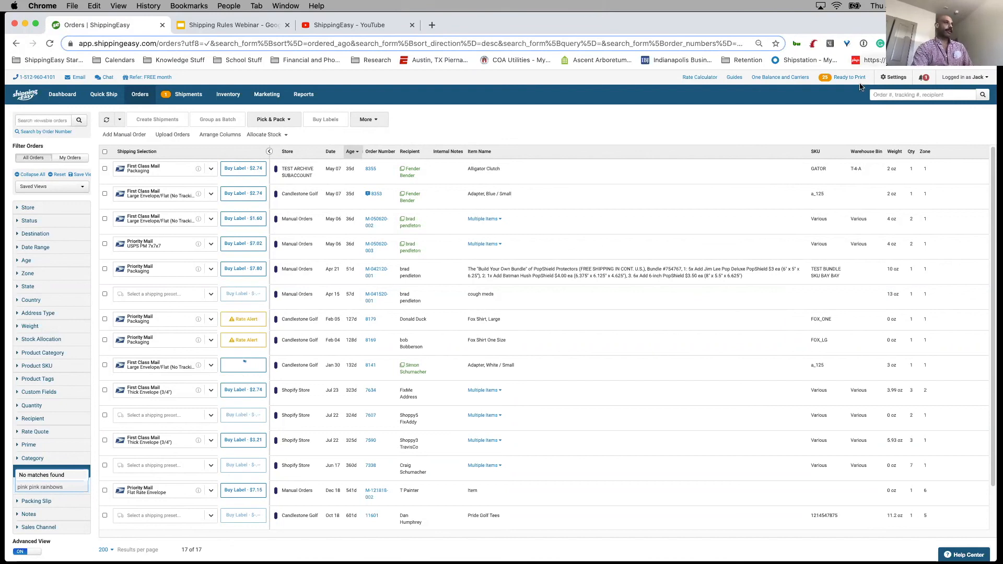
Step: Start a new shipping rule with the condition Store Is equal to Amazon Store, and view the categories available for its action
{"action": "left_click", "coordinate": [896, 81]}
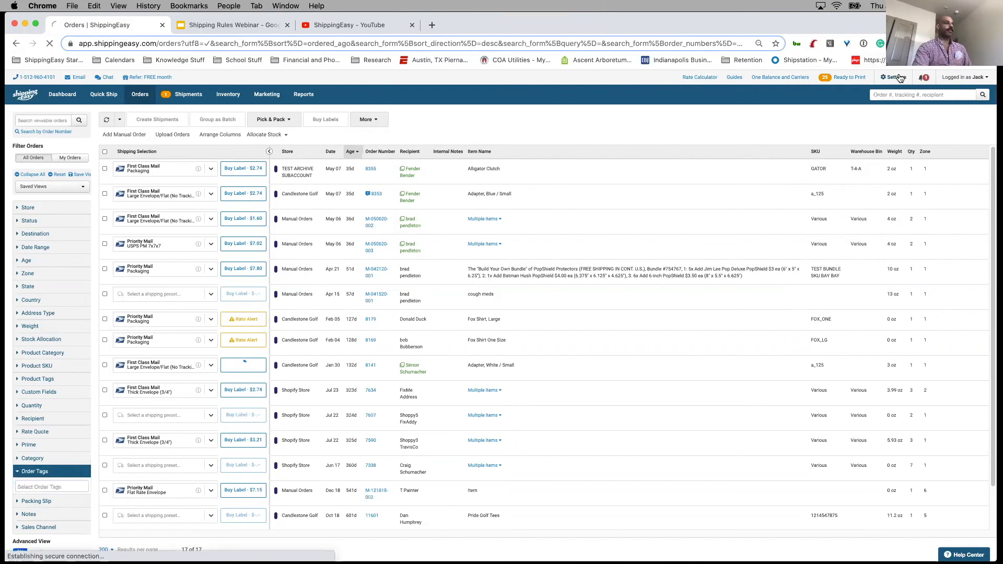
{"action": "left_click", "coordinate": [515, 197]}
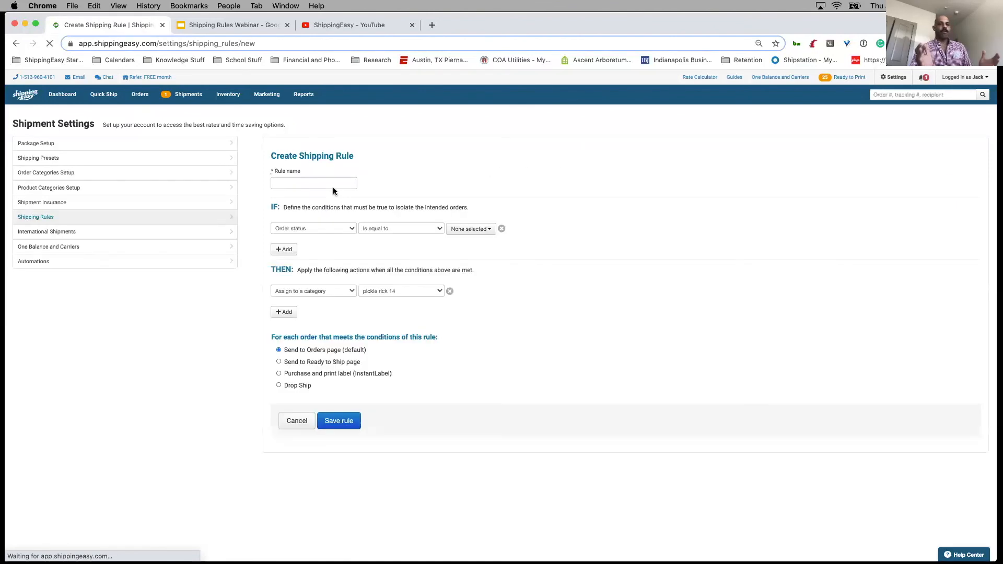
{"action": "left_click", "coordinate": [343, 230]}
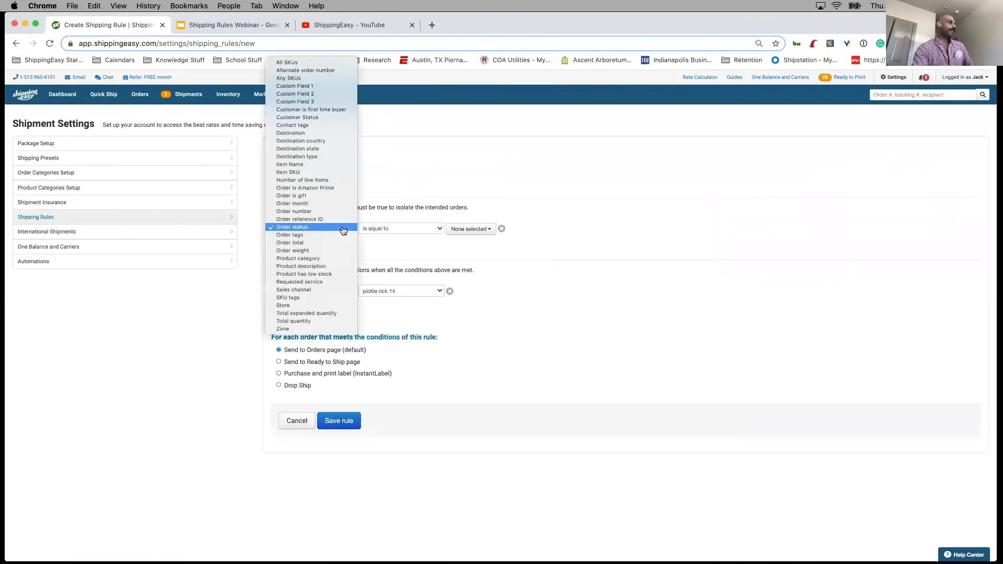
{"action": "left_click", "coordinate": [322, 307]}
{"action": "left_click", "coordinate": [471, 229]}
{"action": "left_click", "coordinate": [477, 257]}
{"action": "left_click", "coordinate": [391, 254]}
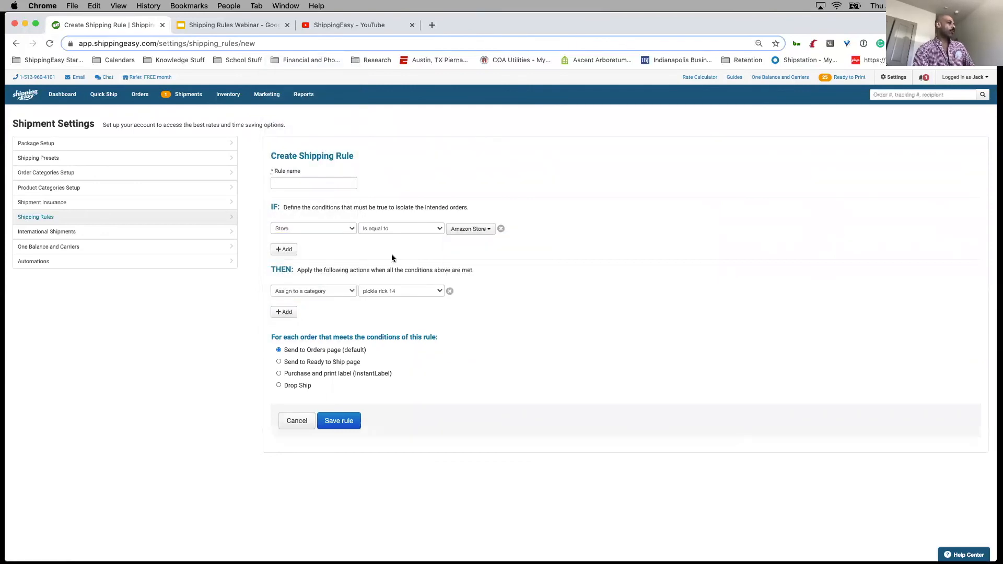
{"action": "left_click", "coordinate": [402, 293]}
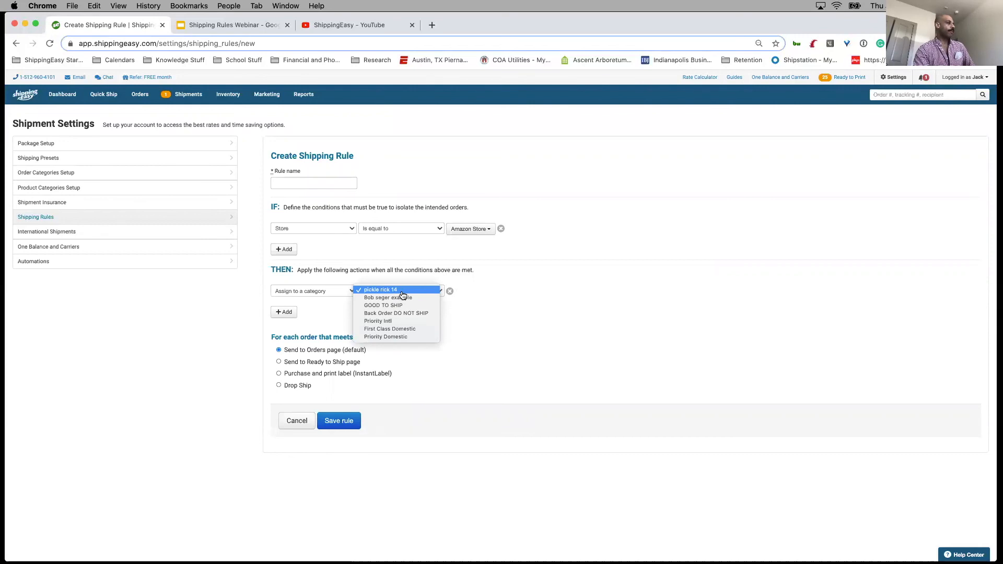
{"action": "left_click", "coordinate": [400, 269]}
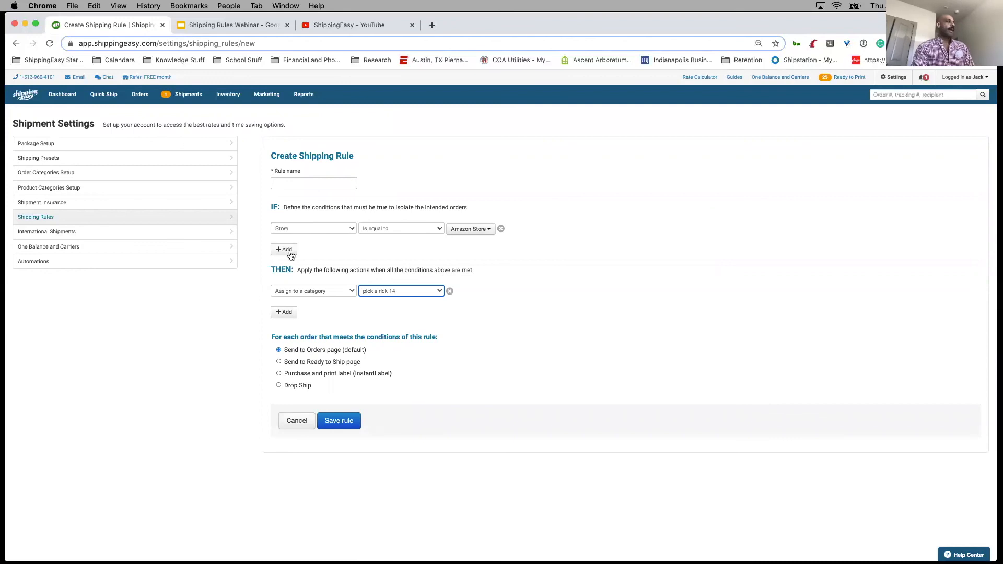
Step: Change the rule's condition to Product category Is equal to USPS, and remove the Assign to a category action
{"action": "left_click", "coordinate": [320, 232]}
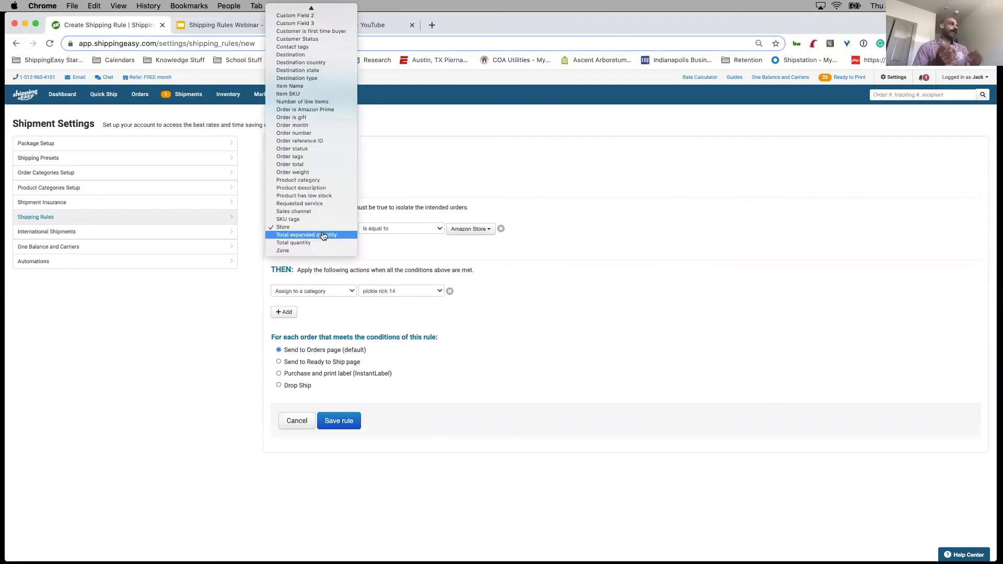
{"action": "left_click", "coordinate": [310, 181]}
{"action": "left_click", "coordinate": [483, 229]}
{"action": "key", "text": "Tab"}
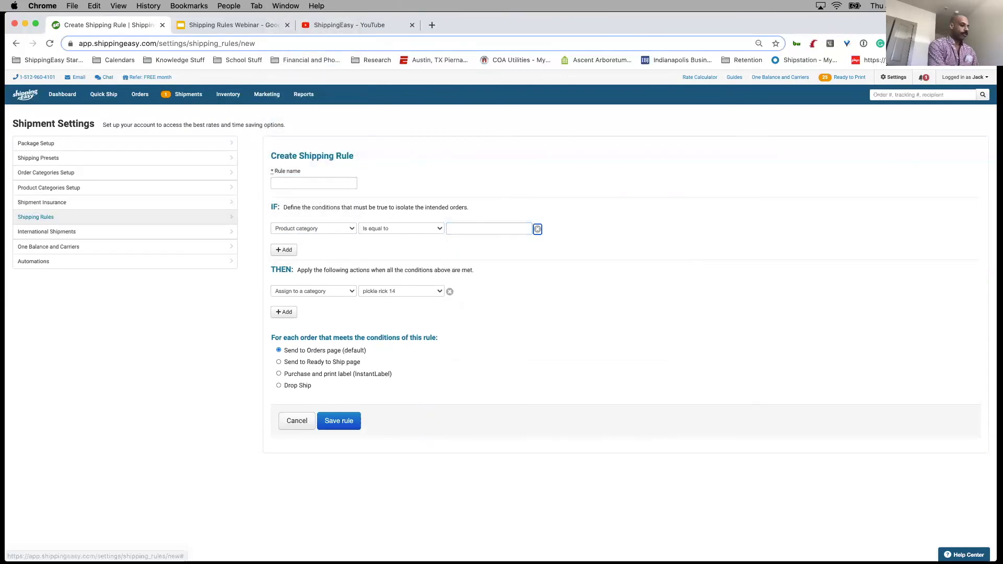
{"action": "left_click", "coordinate": [470, 228]}
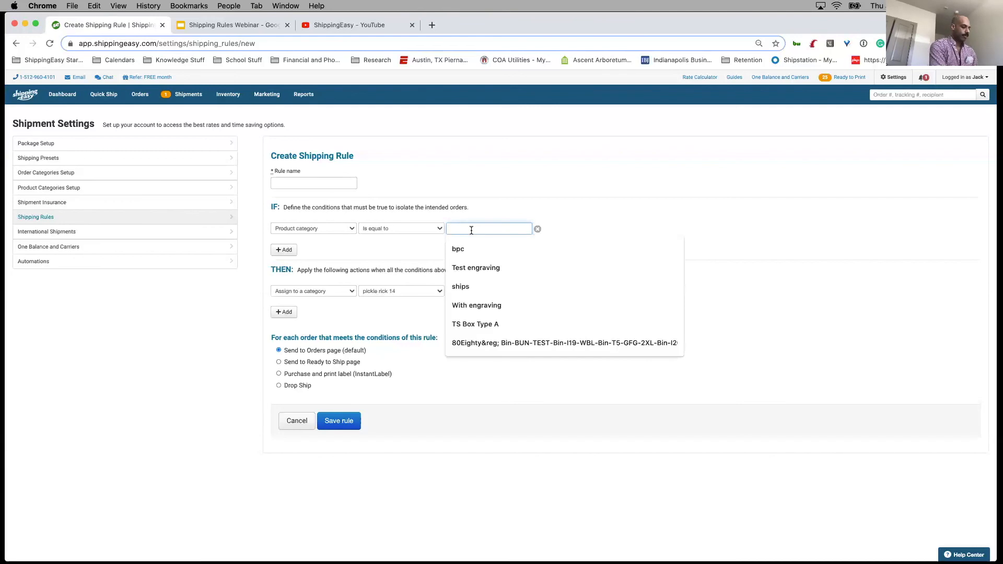
{"action": "type", "text": "USPS"}
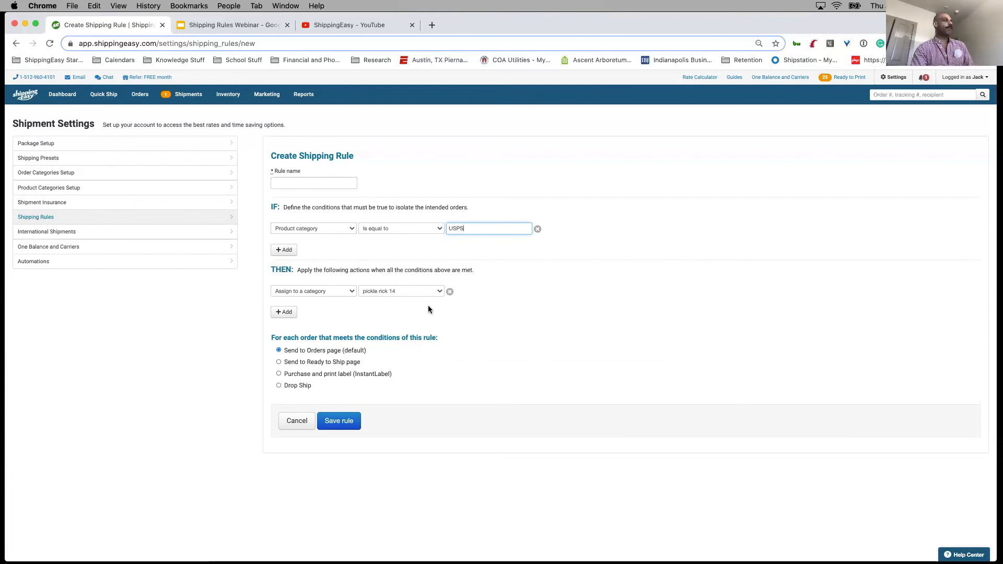
{"action": "left_click", "coordinate": [450, 292]}
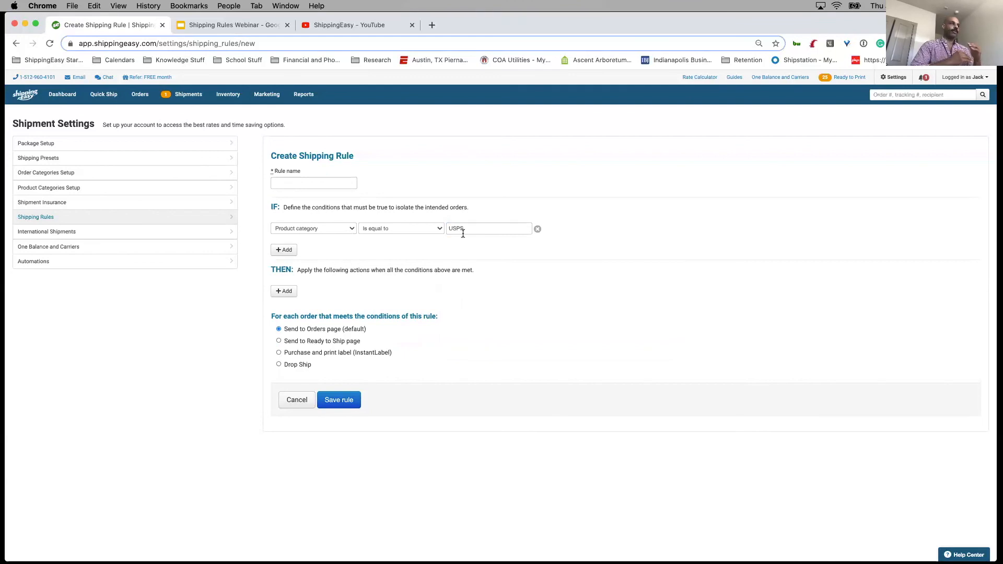
Step: Add a second condition to the rule: Destination state Is equal to TEXAS
{"action": "left_click", "coordinate": [282, 250]}
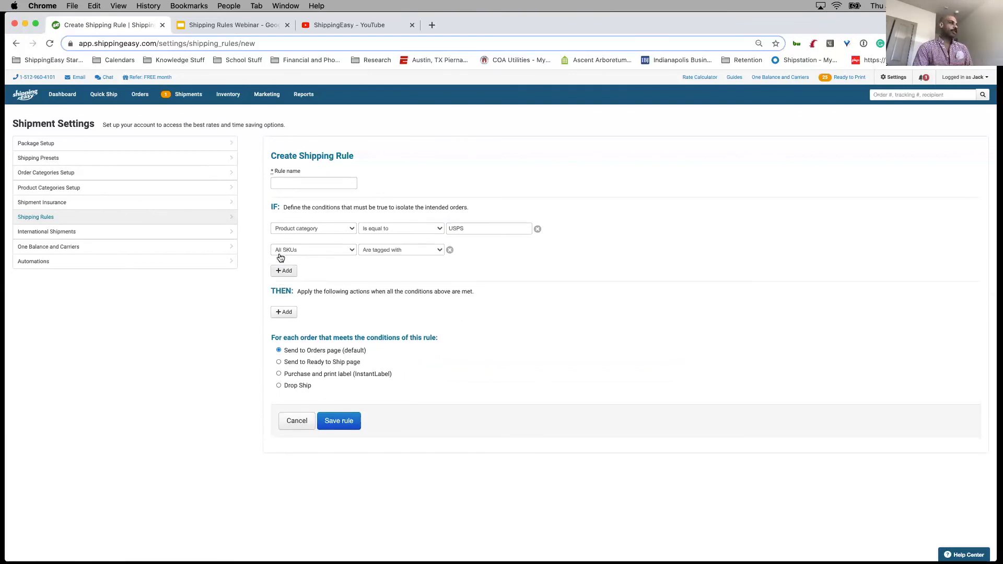
{"action": "left_click", "coordinate": [280, 253]}
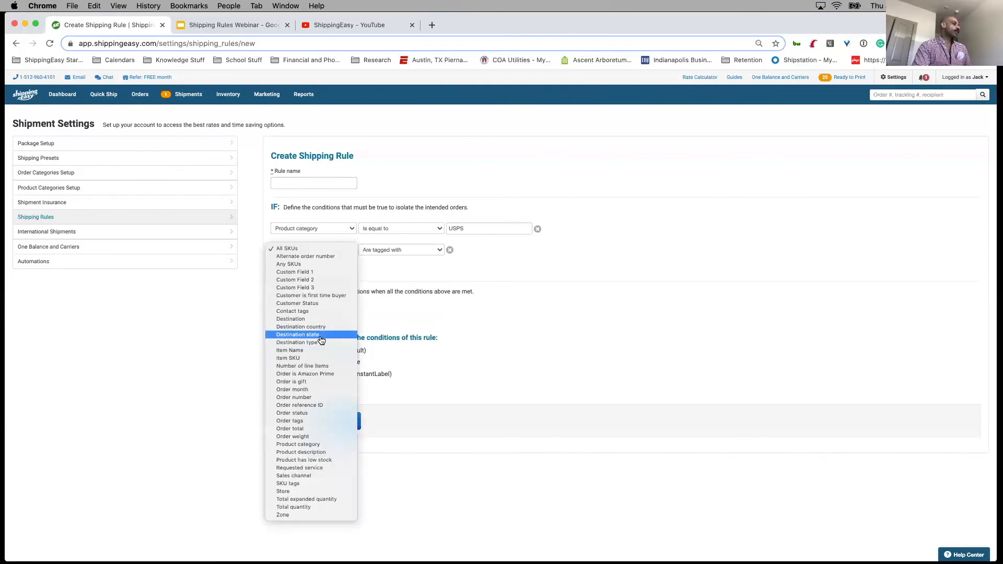
{"action": "left_click", "coordinate": [309, 335]}
{"action": "left_click", "coordinate": [473, 251]}
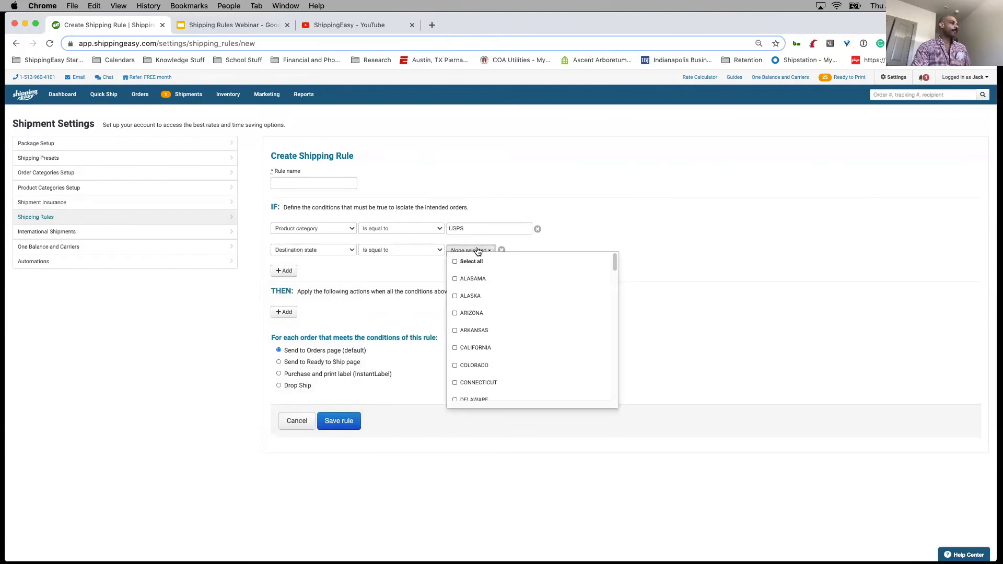
{"action": "left_click_drag", "start_coordinate": [615, 264], "coordinate": [609, 358]}
{"action": "left_click", "coordinate": [569, 353]}
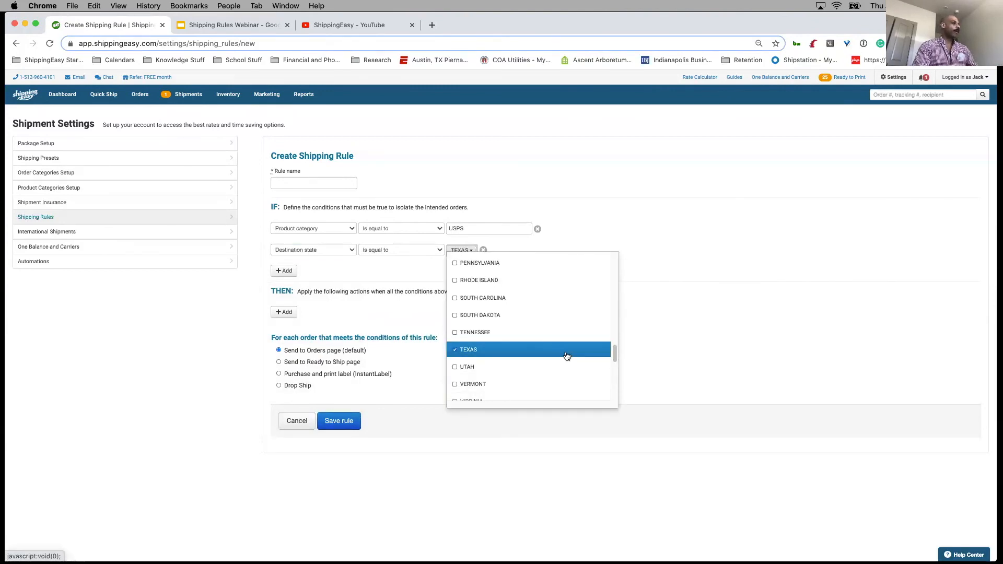
{"action": "left_click", "coordinate": [668, 172]}
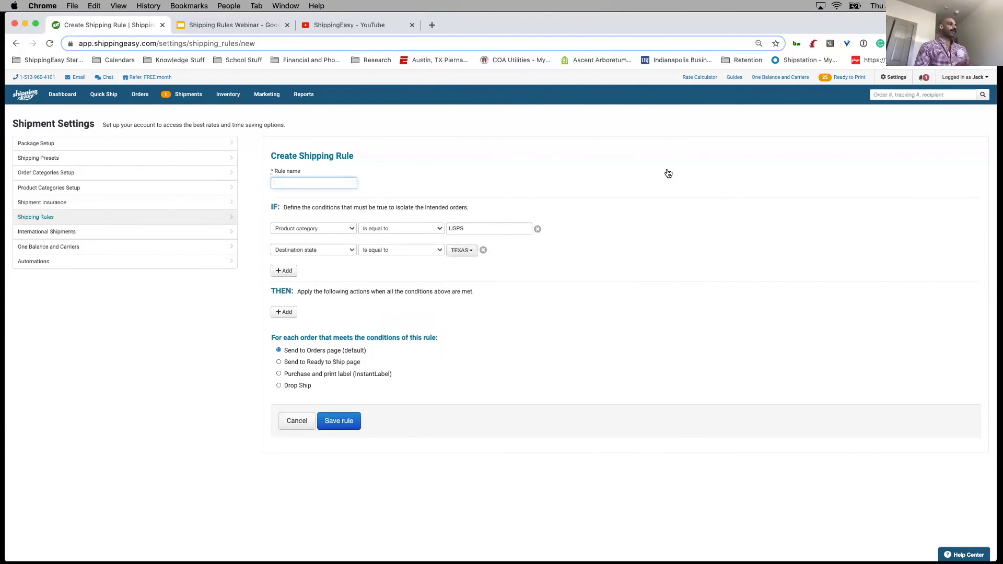
Step: Create an Add order tags action for the rule and enter the tag "tx special sauce"
{"action": "left_click", "coordinate": [284, 313]}
{"action": "left_click", "coordinate": [320, 316]}
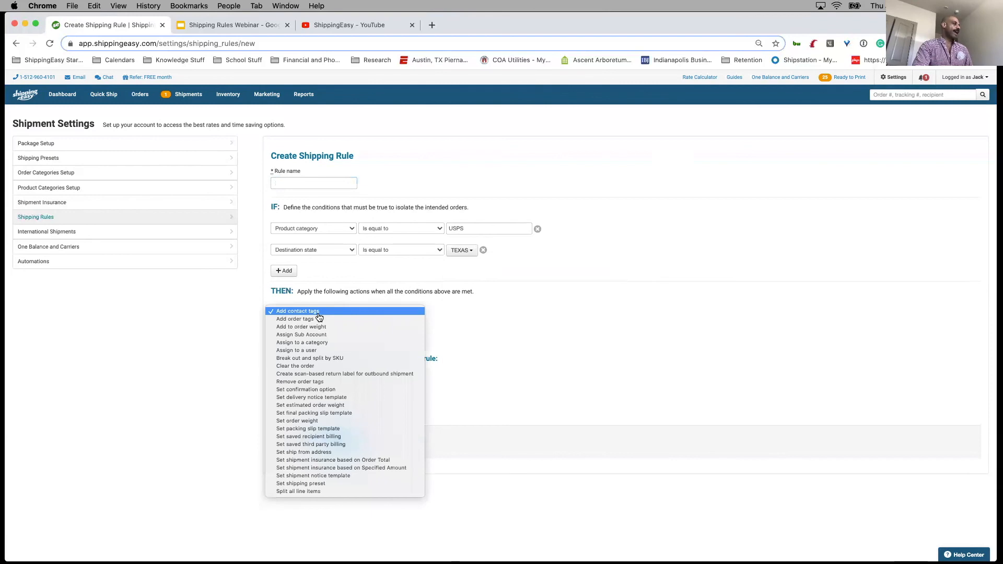
{"action": "left_click", "coordinate": [317, 320]}
{"action": "left_click", "coordinate": [415, 315]}
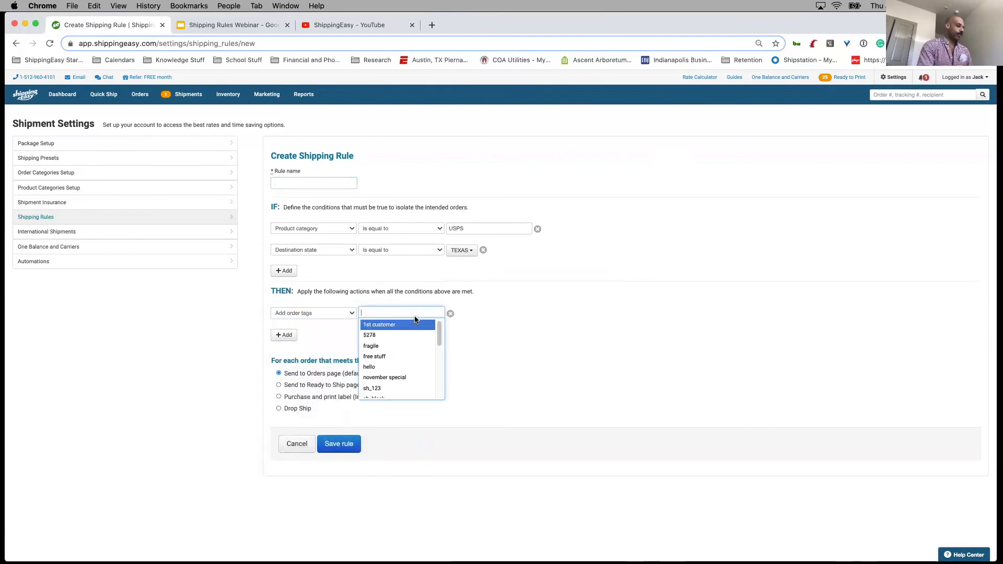
{"action": "type", "text": "tx special s"}
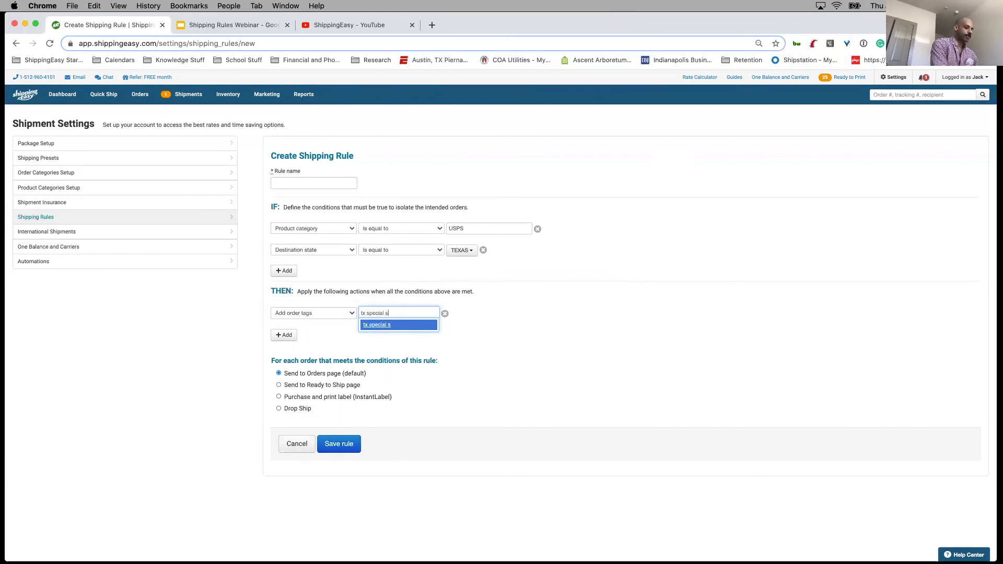
{"action": "type", "text": "auce"}
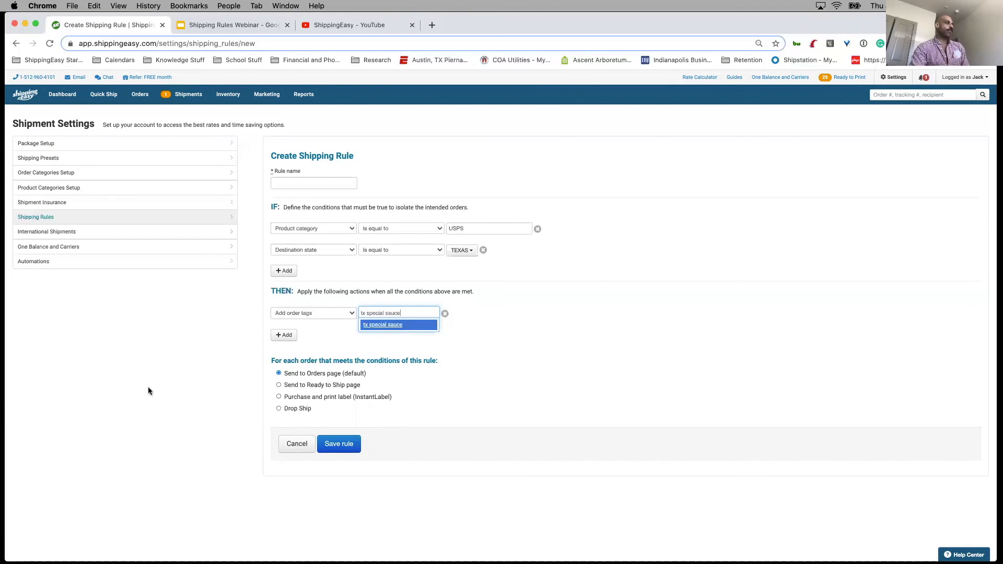
Step: Add a second action to the rule that sets a shipping preset
{"action": "left_click", "coordinate": [286, 336]}
{"action": "left_click", "coordinate": [287, 337]}
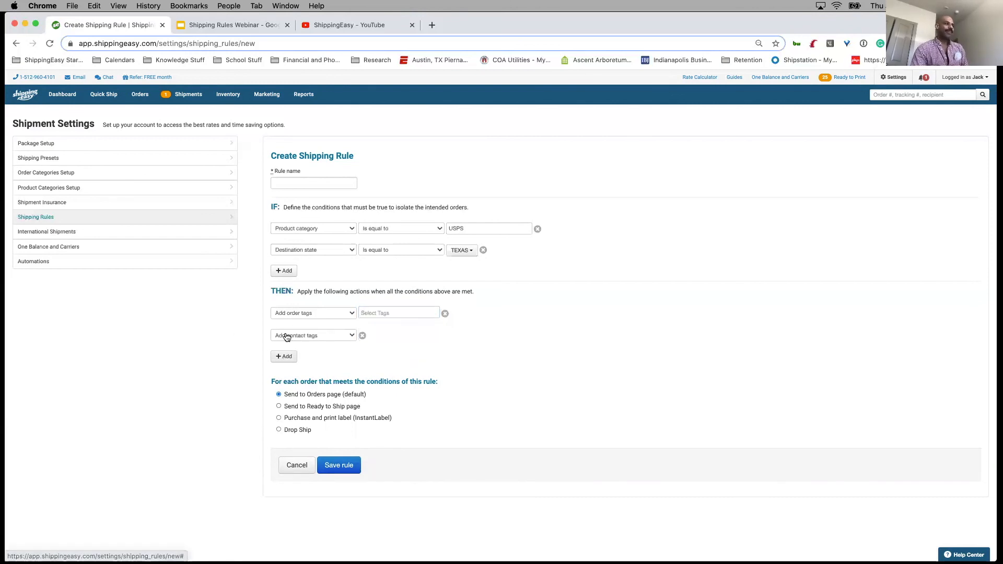
{"action": "left_click", "coordinate": [287, 337]}
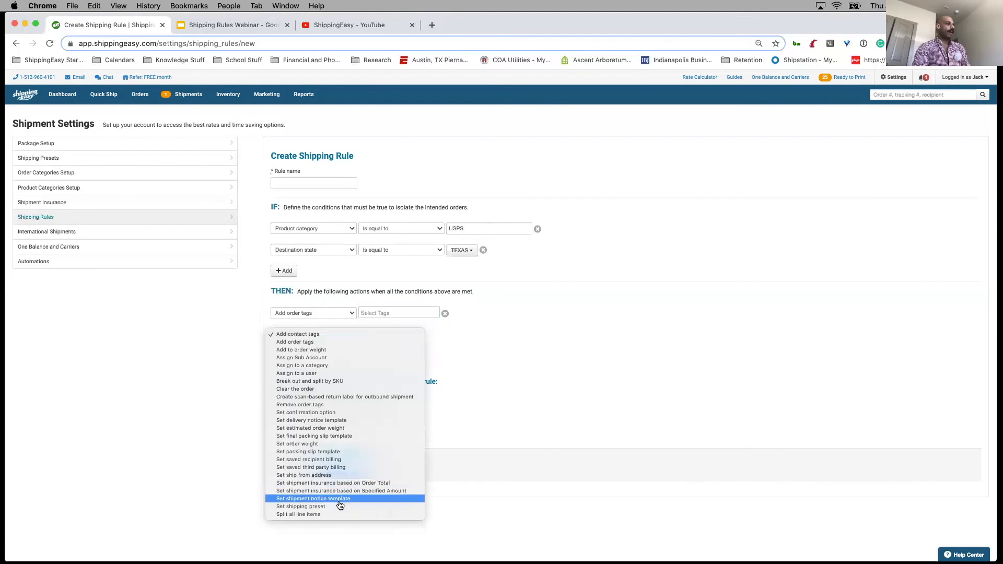
{"action": "left_click", "coordinate": [308, 507]}
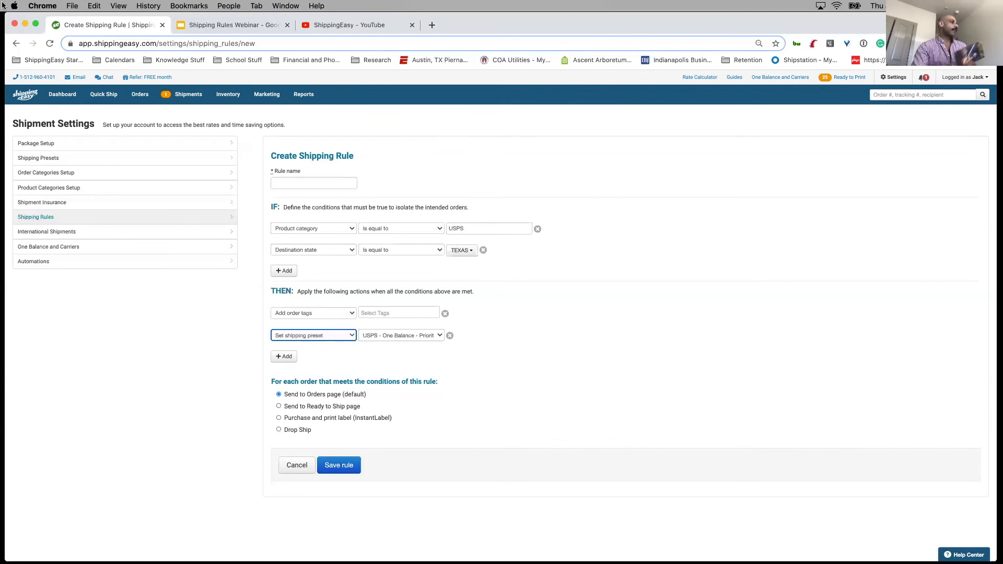
Step: Remove the Destination state condition, change the remaining one to Item SKU Is equal to "rotj", and review the available actions
{"action": "left_click", "coordinate": [483, 251]}
{"action": "left_click", "coordinate": [353, 230]}
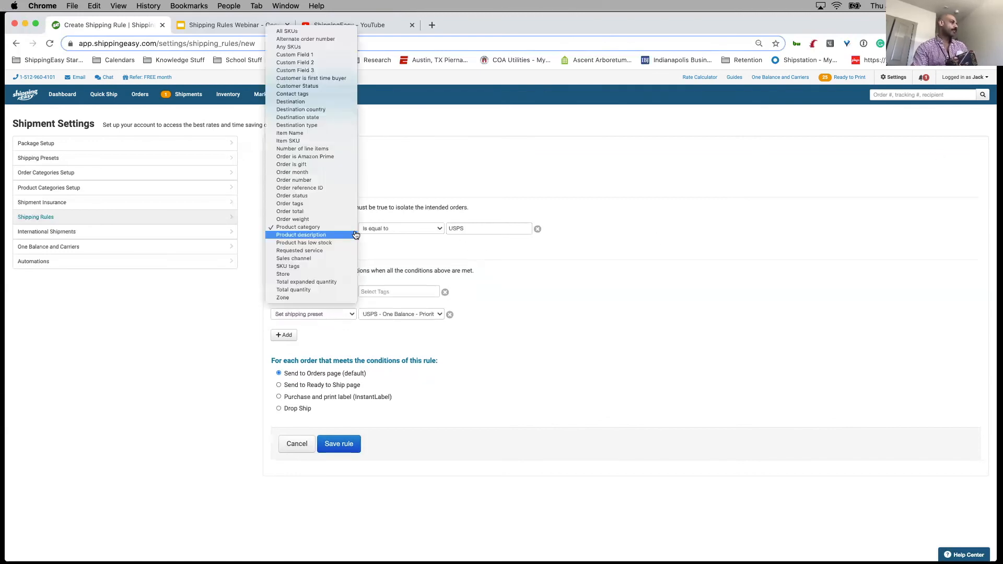
{"action": "left_click", "coordinate": [314, 140]}
{"action": "left_click", "coordinate": [466, 229]}
{"action": "type", "text": "rot"}
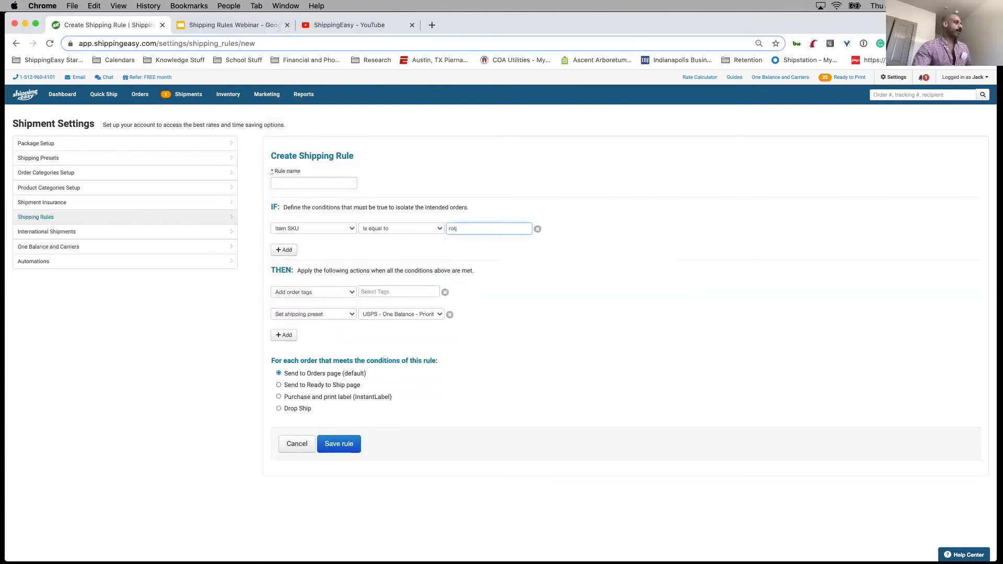
{"action": "left_click", "coordinate": [453, 317]}
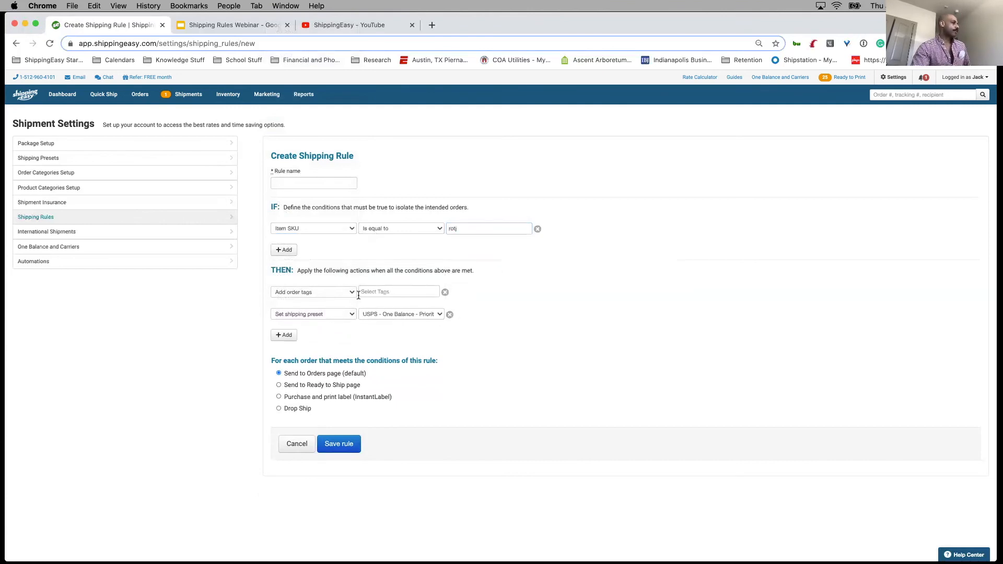
{"action": "left_click", "coordinate": [353, 293]}
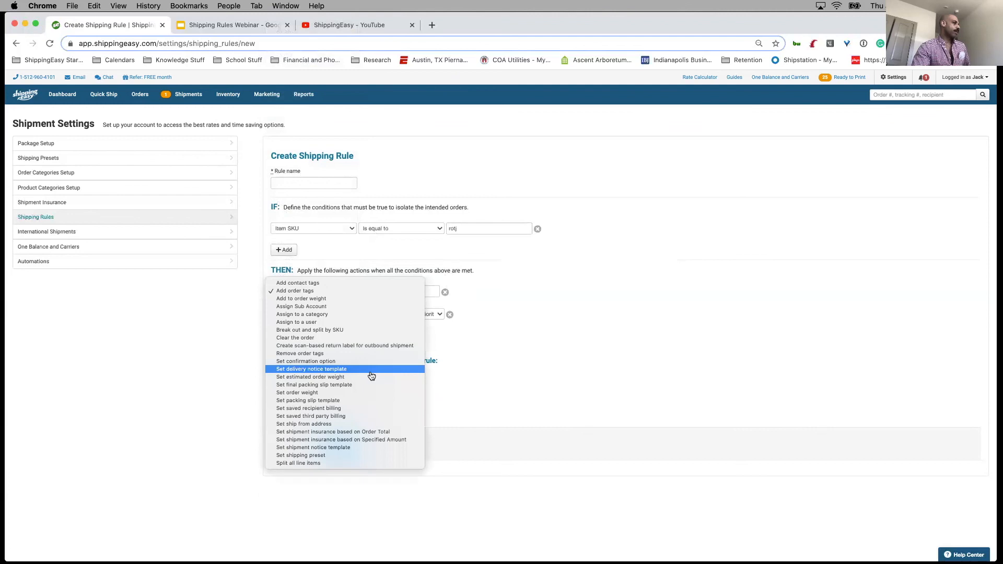
{"action": "left_click", "coordinate": [534, 321]}
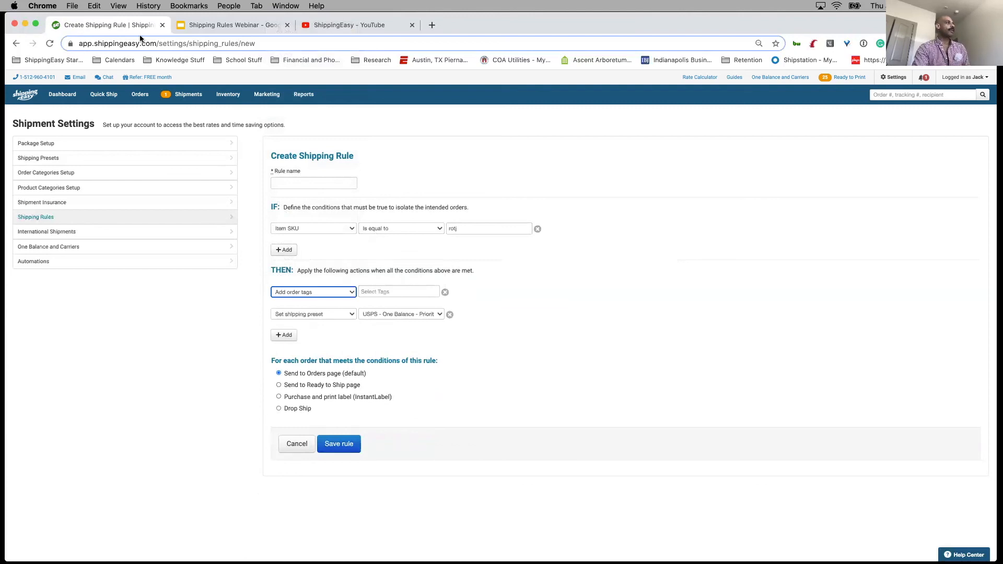
Step: Go to the orders list, collapse its Category filter and show the Product Tags filter options
{"action": "left_click", "coordinate": [147, 96]}
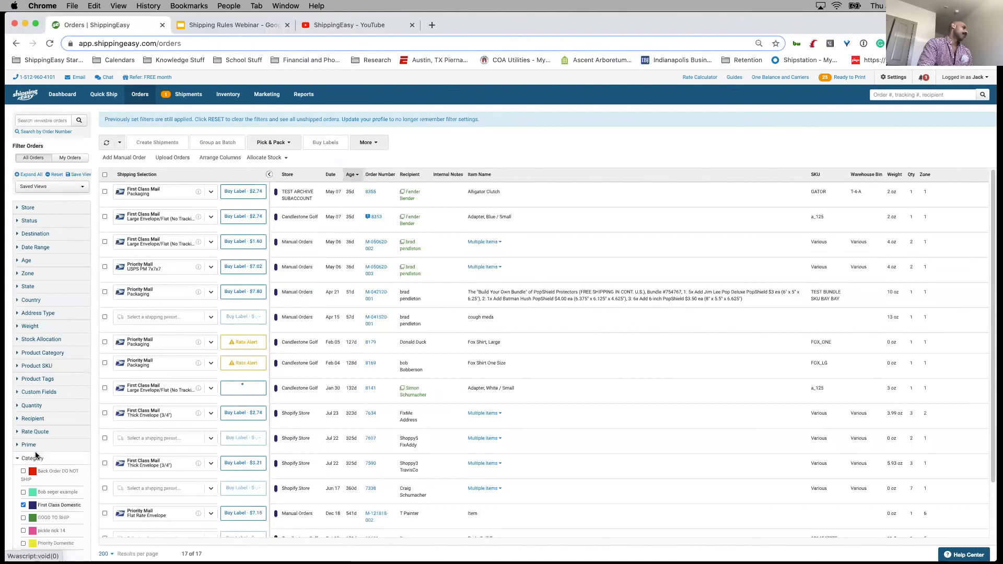
{"action": "left_click", "coordinate": [36, 454]}
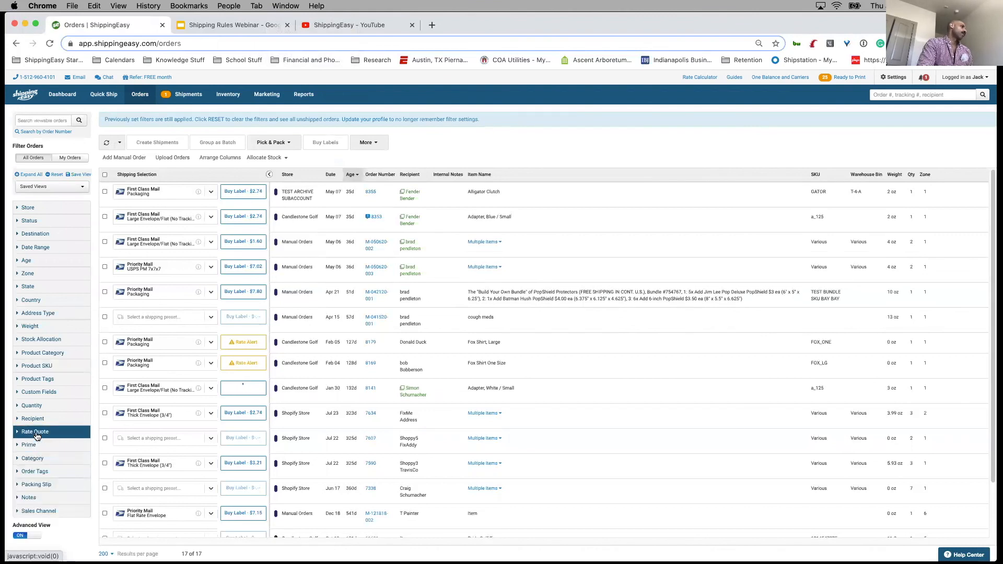
{"action": "left_click", "coordinate": [38, 379]}
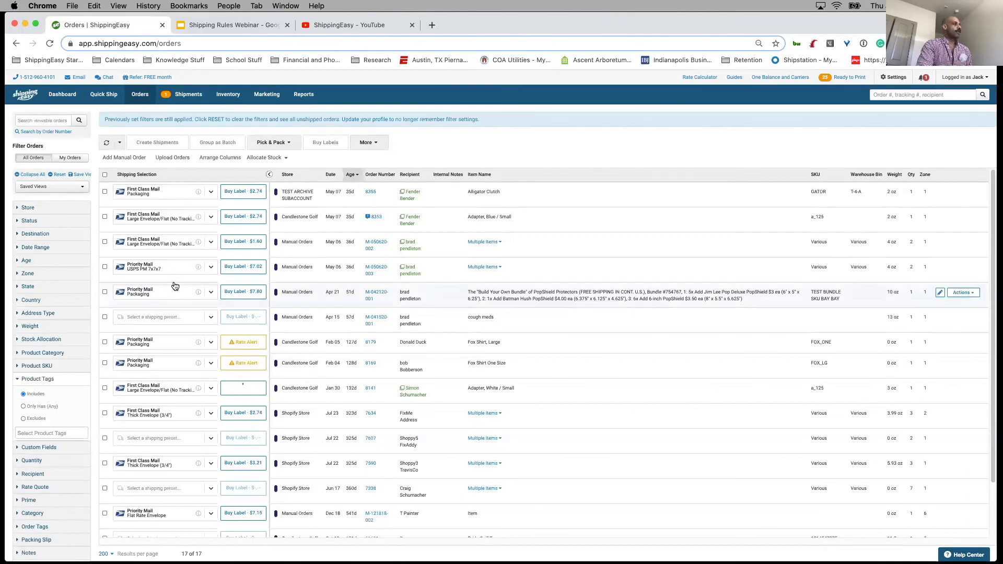
Step: Add the tag "rotj" to the 99 Red Balloons product in the Product Catalog and save the product
{"action": "mouse_move", "coordinate": [228, 95]}
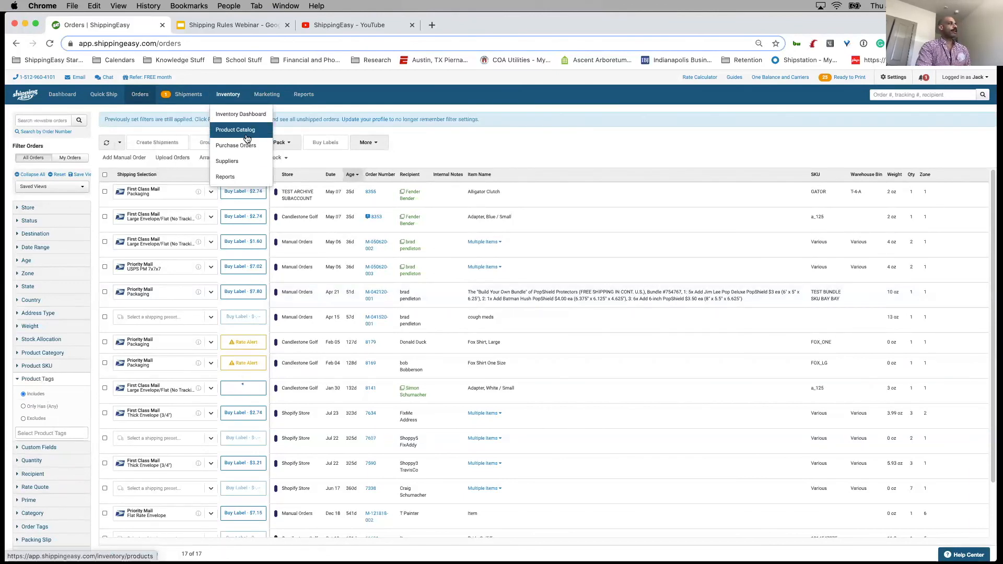
{"action": "left_click", "coordinate": [247, 137]}
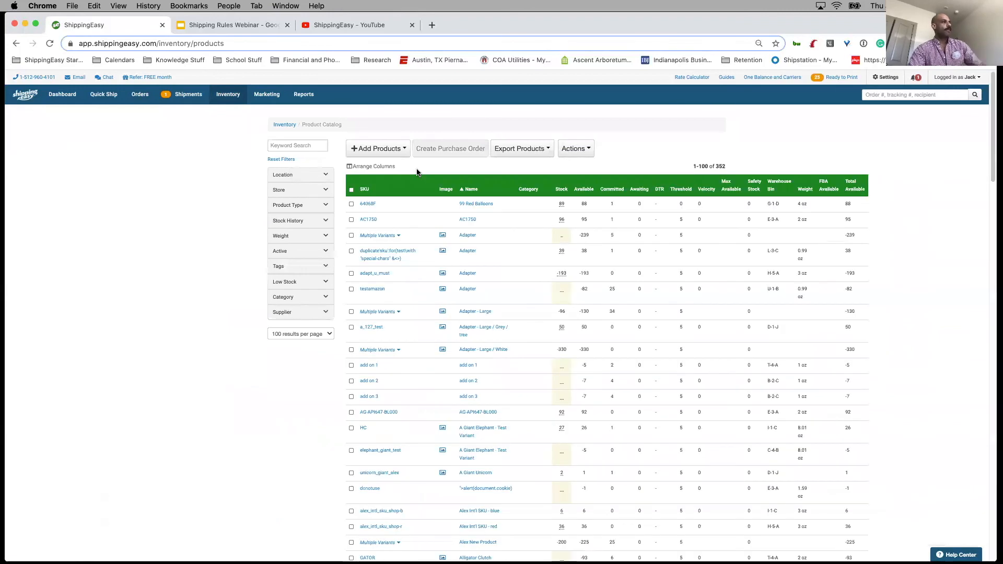
{"action": "left_click", "coordinate": [368, 204]}
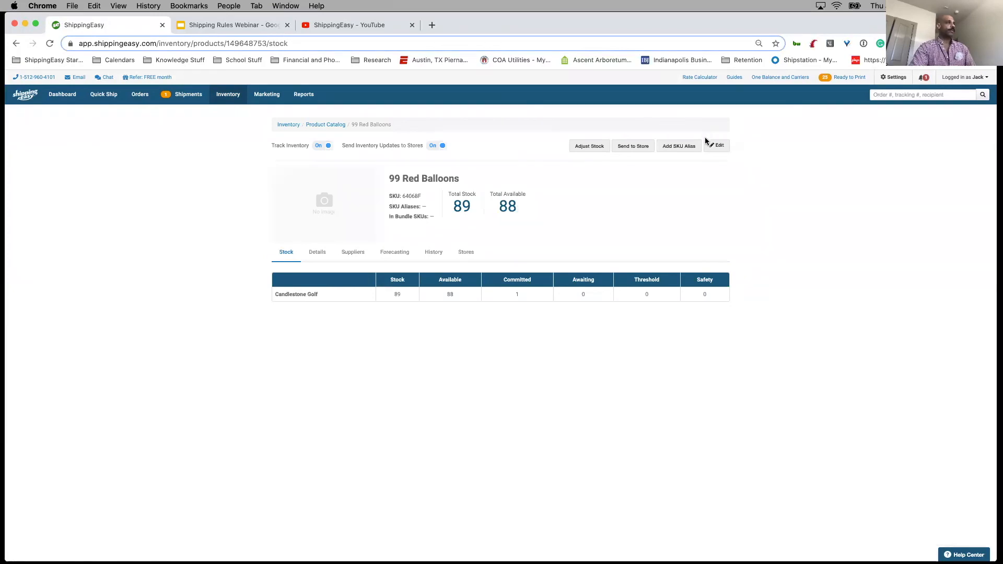
{"action": "left_click", "coordinate": [715, 147]}
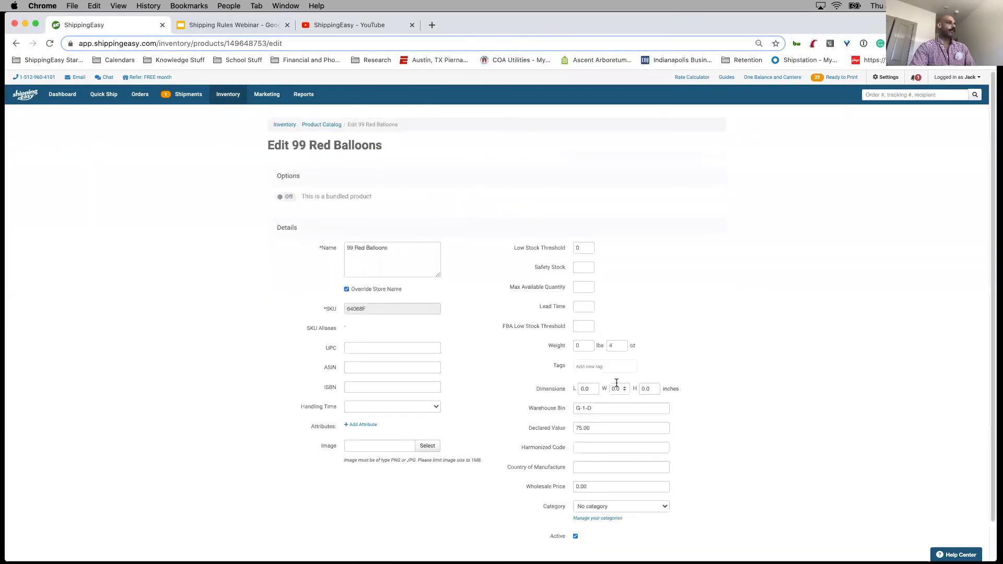
{"action": "left_click", "coordinate": [602, 366]}
{"action": "type", "text": "ro"}
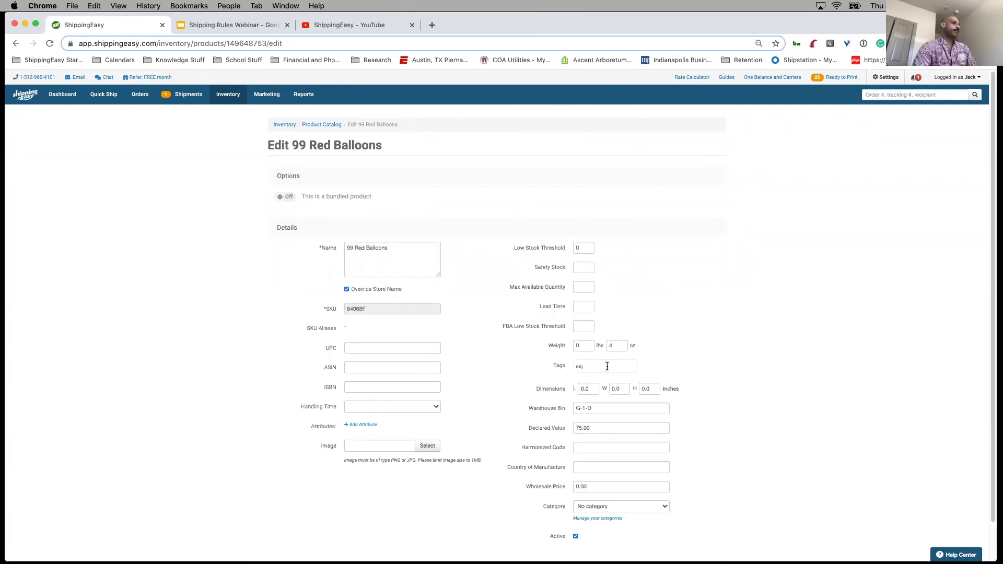
{"action": "key", "text": "Return"}
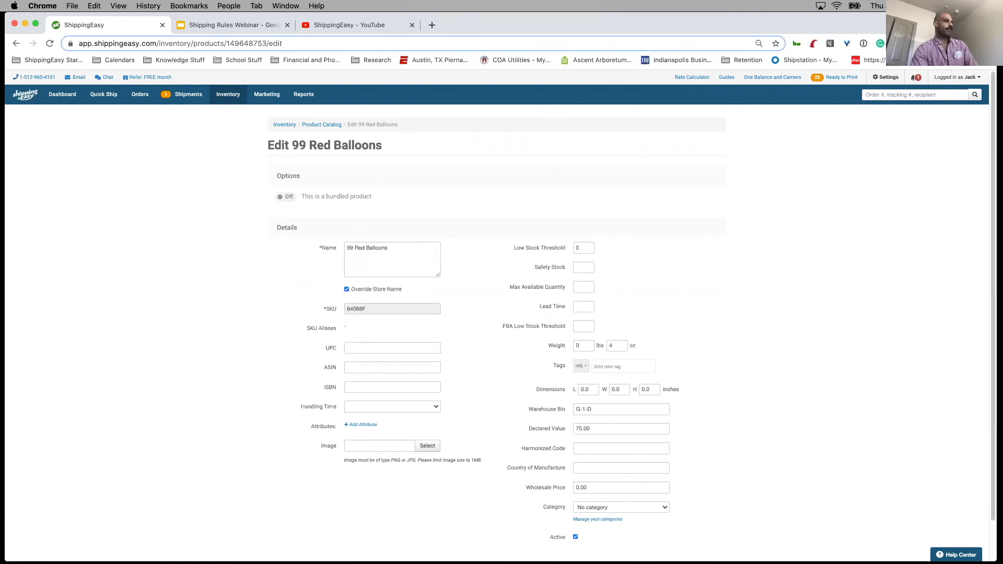
{"action": "scroll", "coordinate": [473, 507], "scroll_direction": "down", "scroll_amount": 2}
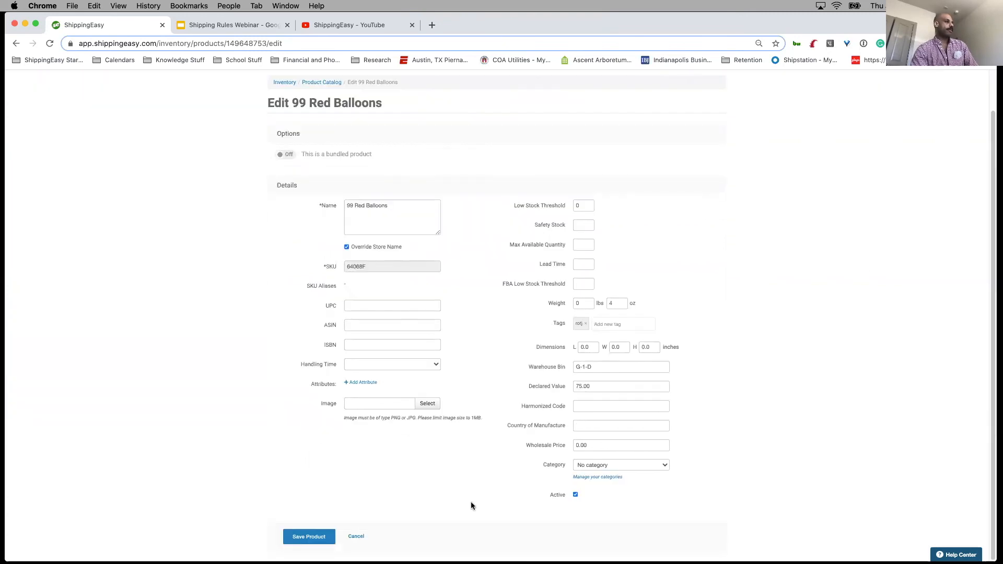
{"action": "left_click", "coordinate": [309, 538]}
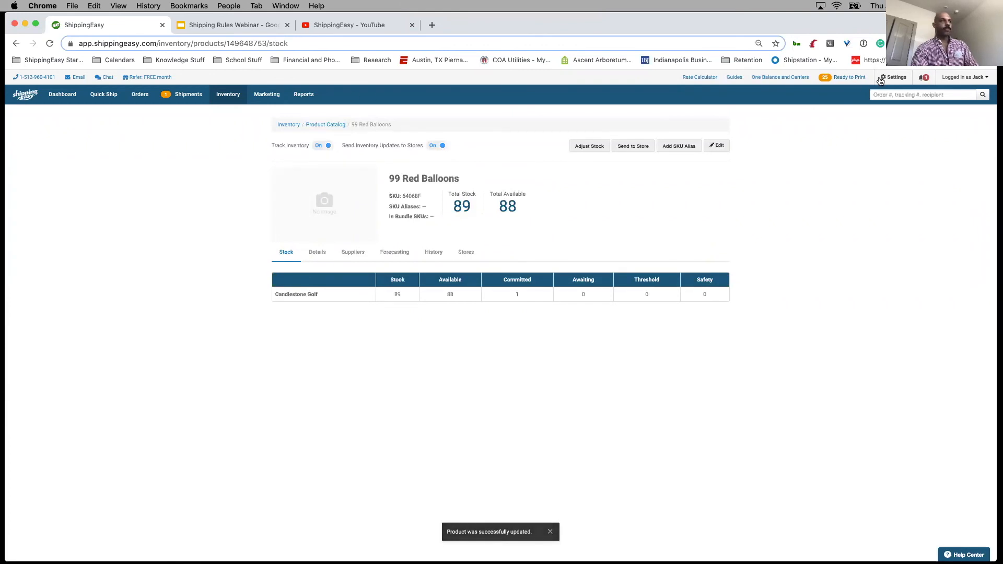
Step: Start a new shipping rule in the shipment settings with the condition SKU tags Is equal to "rotj"
{"action": "left_click", "coordinate": [880, 79]}
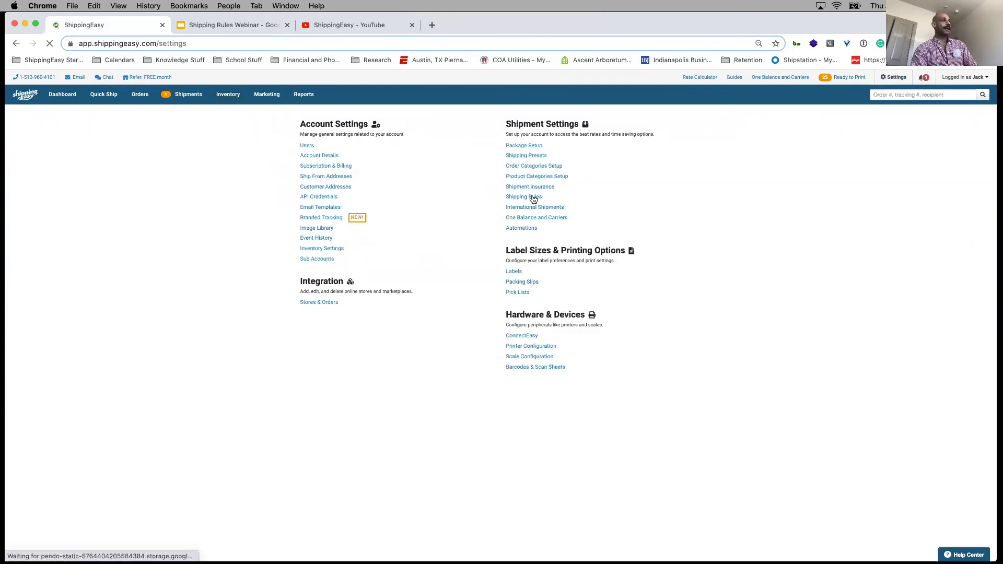
{"action": "left_click", "coordinate": [533, 198]}
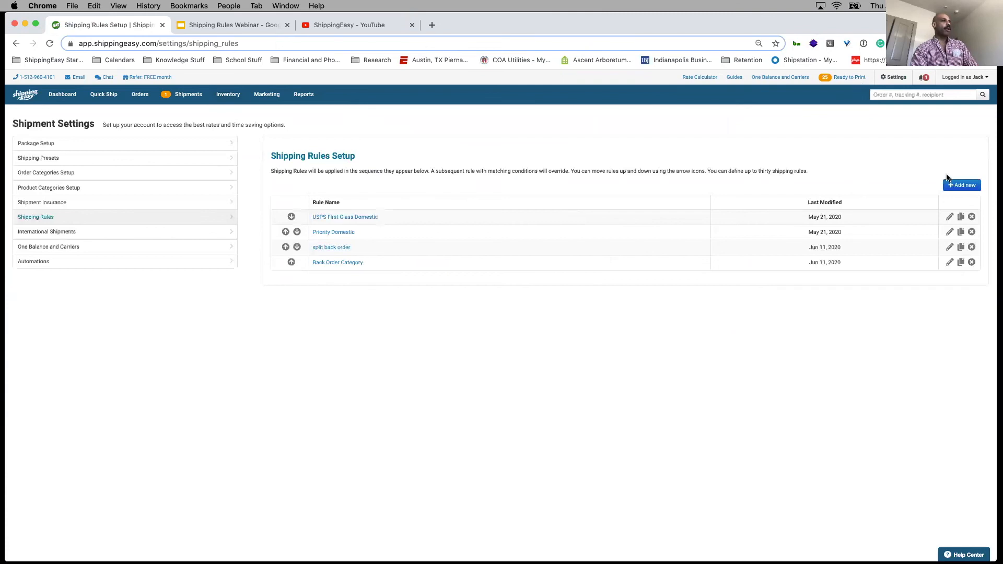
{"action": "left_click", "coordinate": [963, 188]}
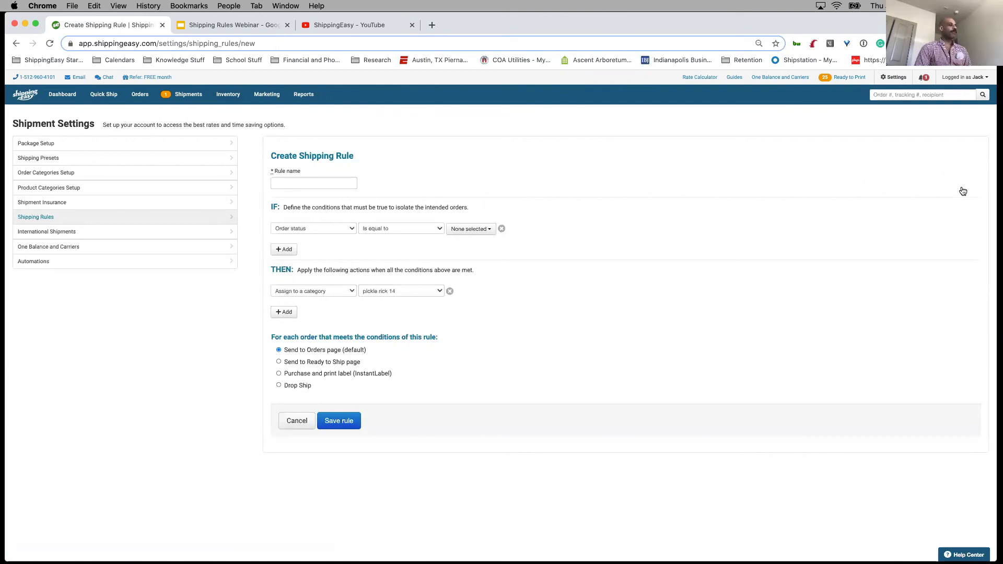
{"action": "left_click", "coordinate": [333, 230]}
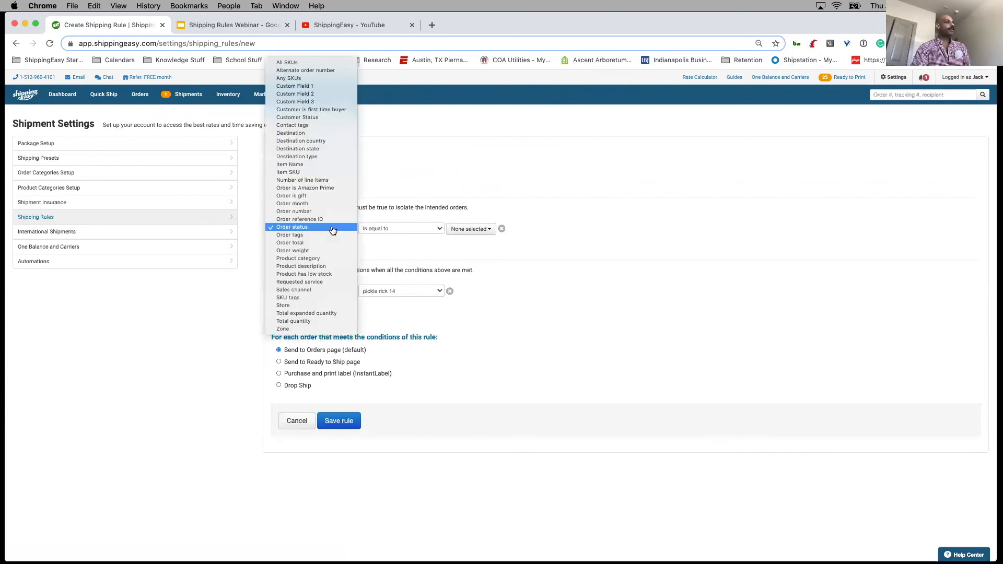
{"action": "left_click", "coordinate": [340, 299]}
{"action": "left_click", "coordinate": [459, 230]}
{"action": "type", "text": "r"}
{"action": "key", "text": "Down"}
{"action": "key", "text": "Down"}
{"action": "key", "text": "Down"}
{"action": "key", "text": "Return"}
Step: Try Split all line items as the rule's action and replace it with Set shipping preset
{"action": "left_click", "coordinate": [320, 296]}
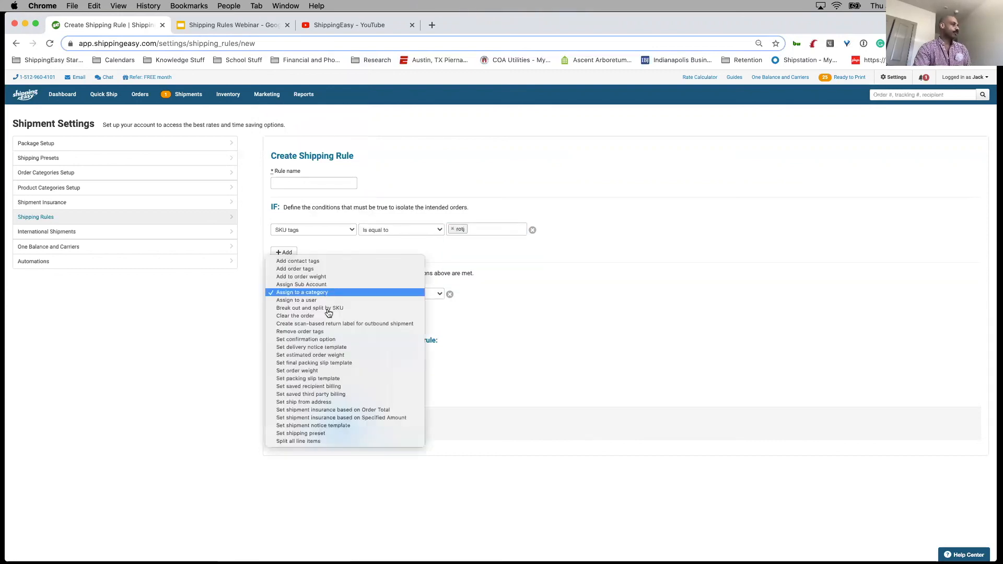
{"action": "left_click", "coordinate": [312, 442]}
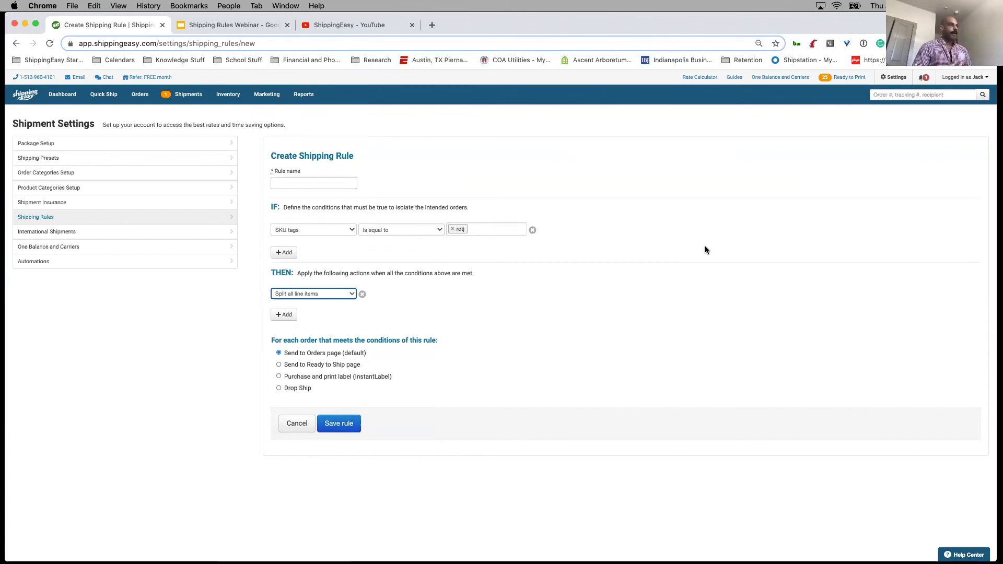
{"action": "left_click", "coordinate": [316, 295]}
{"action": "left_click", "coordinate": [303, 285]}
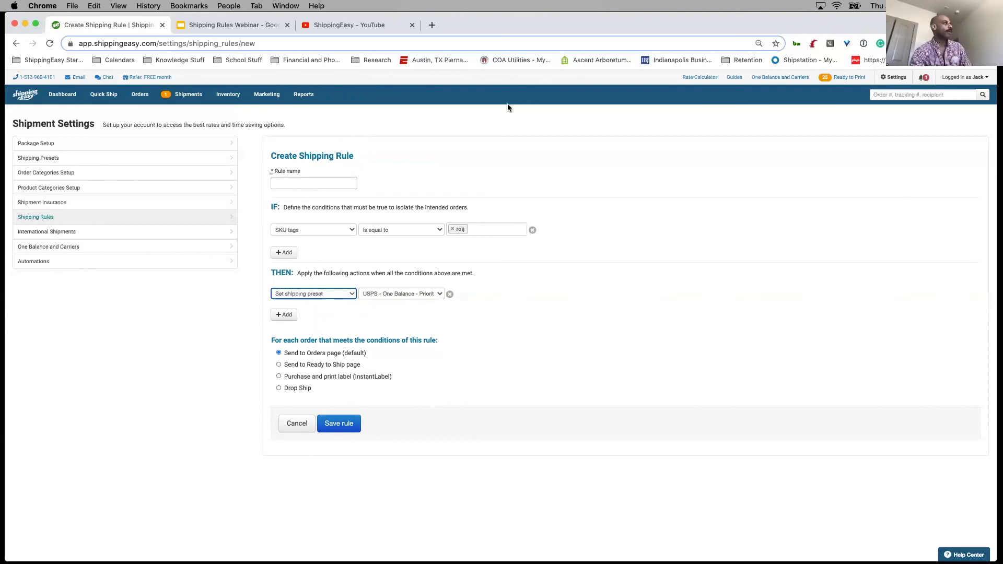
Step: Switch to YouTube to show the ShippingEasy channel and its address, and show slide 14 of the Shipping Rules Webinar presentation in Google Slides
{"action": "left_click", "coordinate": [324, 26]}
{"action": "left_click", "coordinate": [296, 41]}
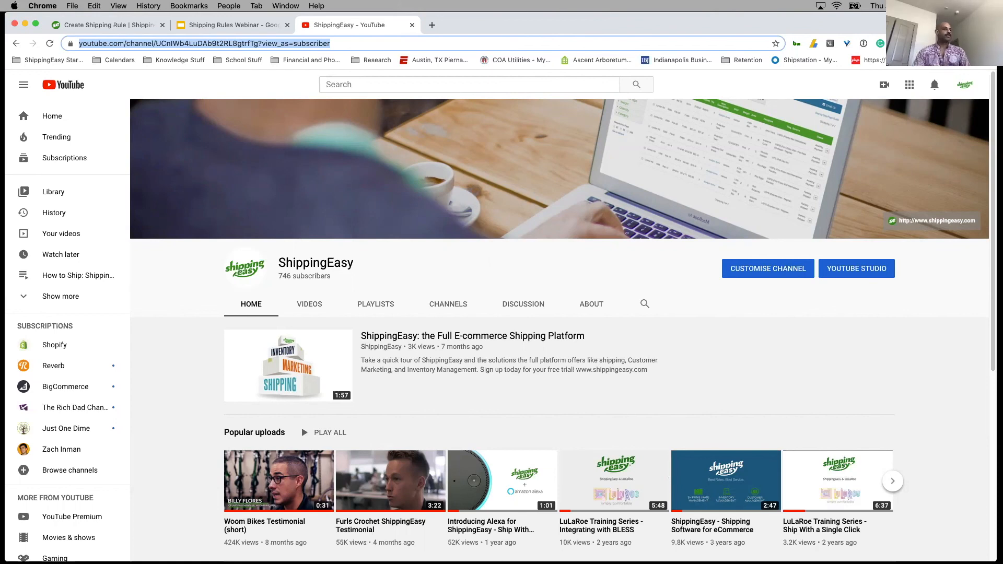
{"action": "left_click", "coordinate": [229, 27]}
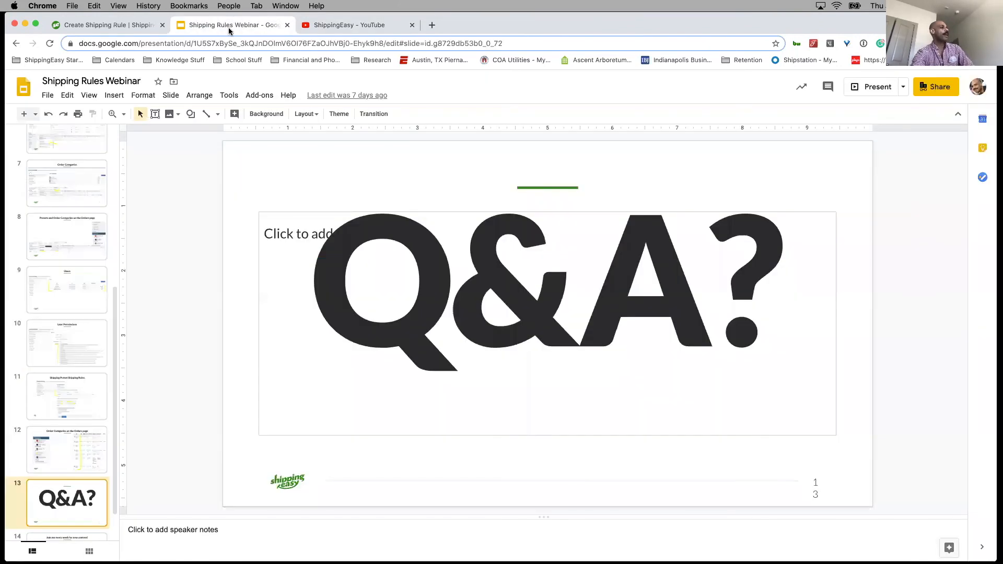
{"action": "key", "text": "Down"}
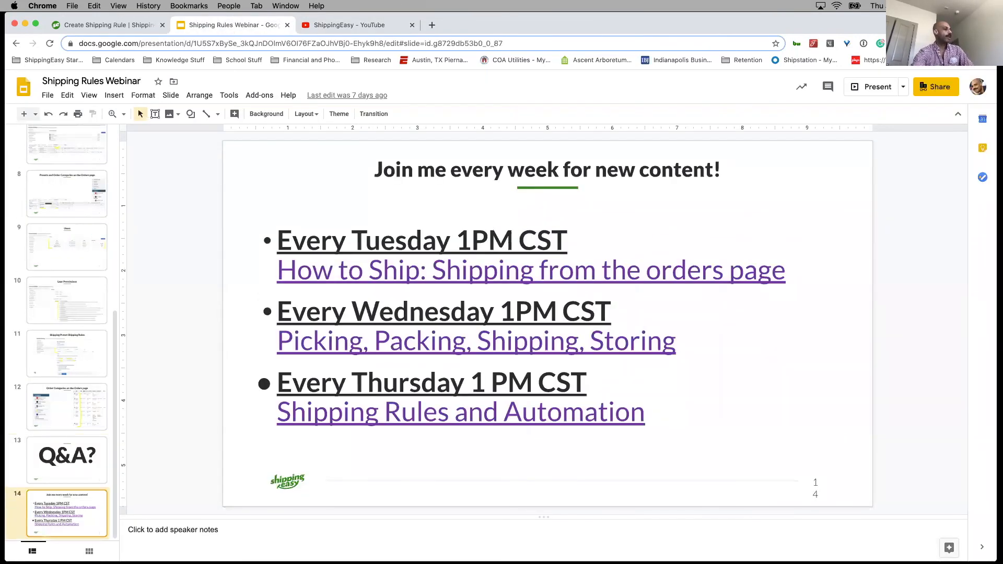